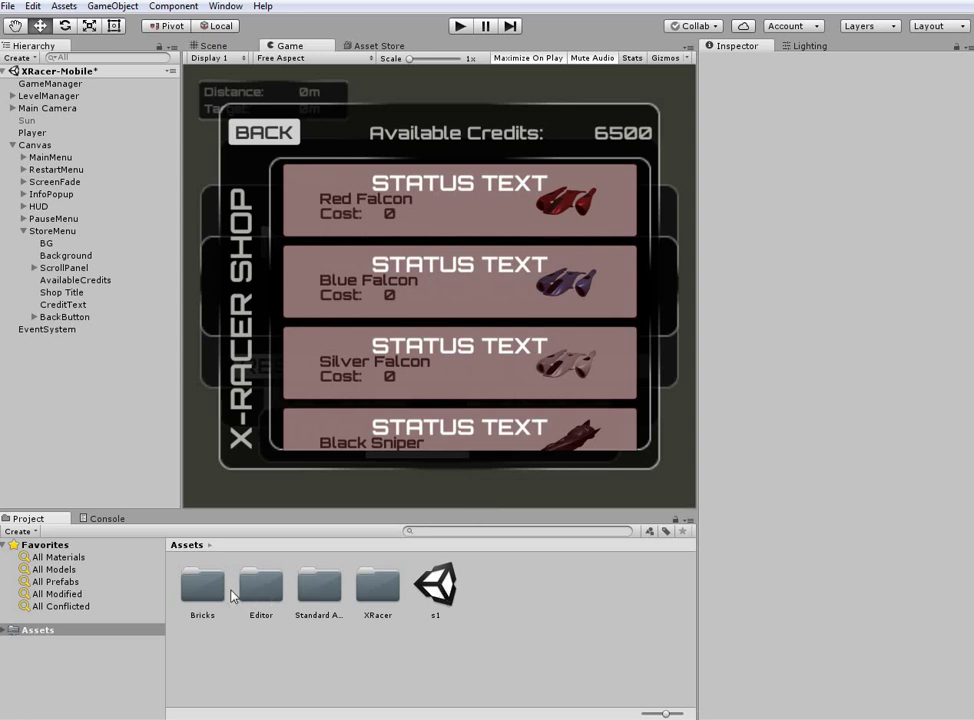
left_click(262, 590)
left_click(320, 590)
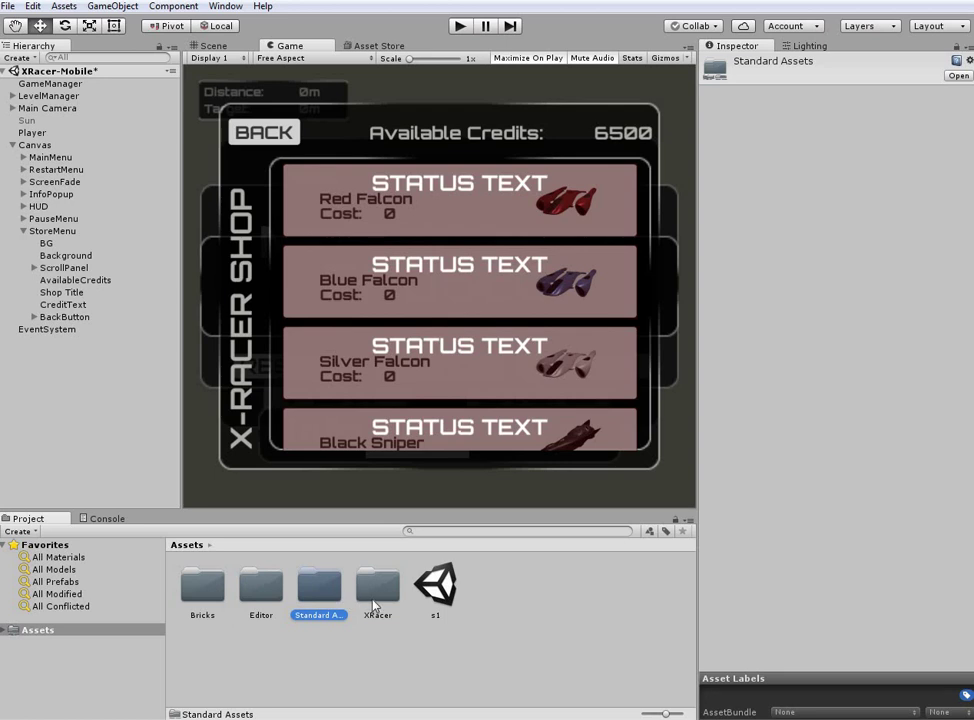
left_click(376, 590)
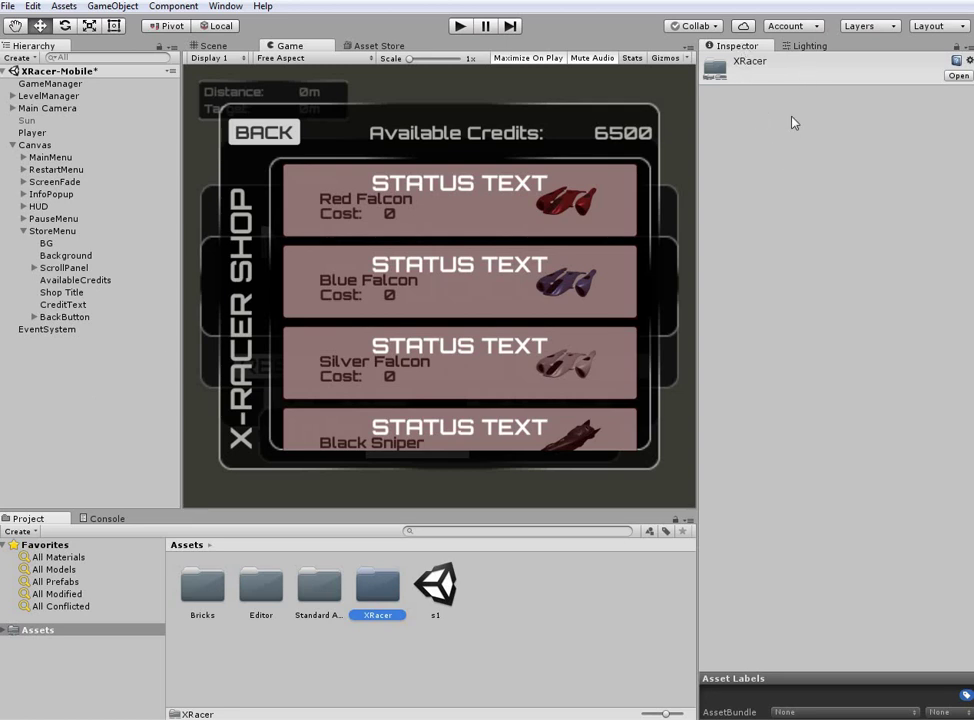
- Close the Lighting view, check the console output and return to the project assets
left_click(807, 47)
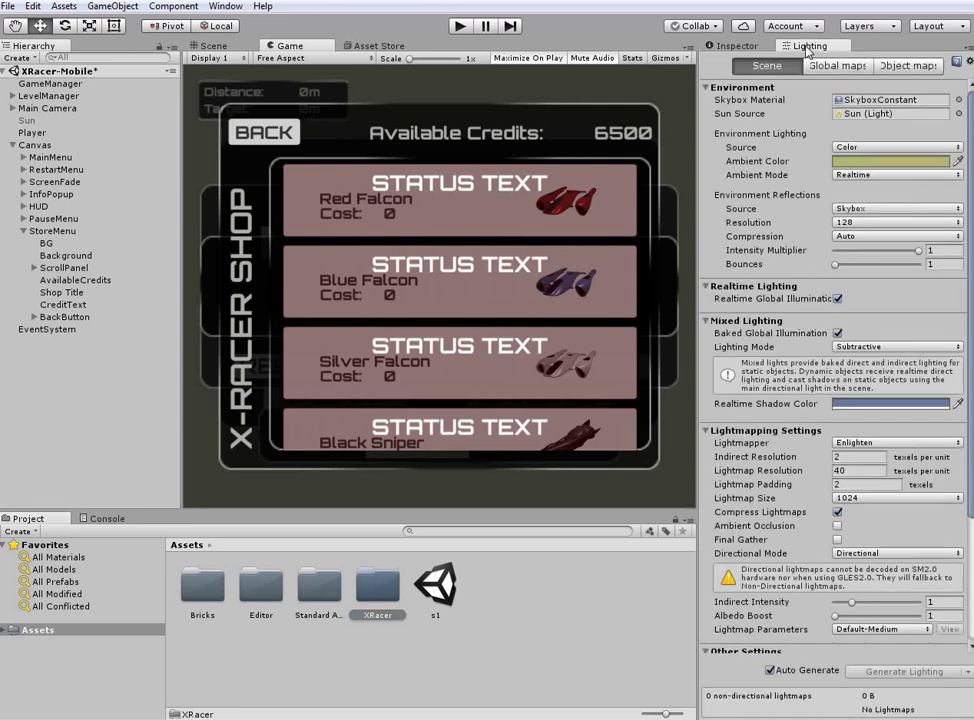
right_click(807, 50)
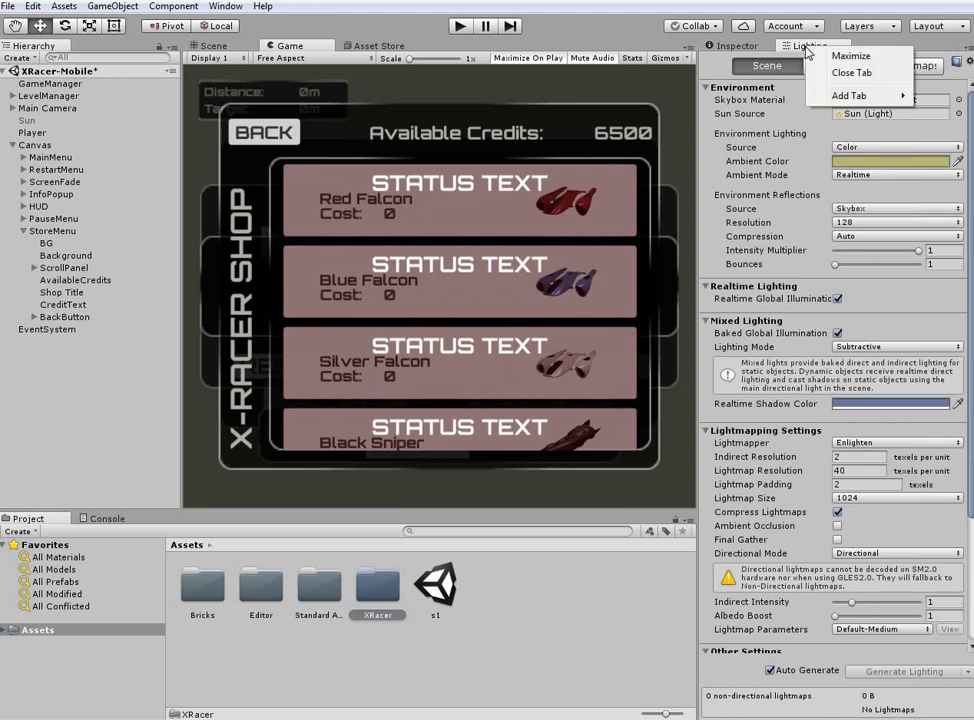
left_click(826, 75)
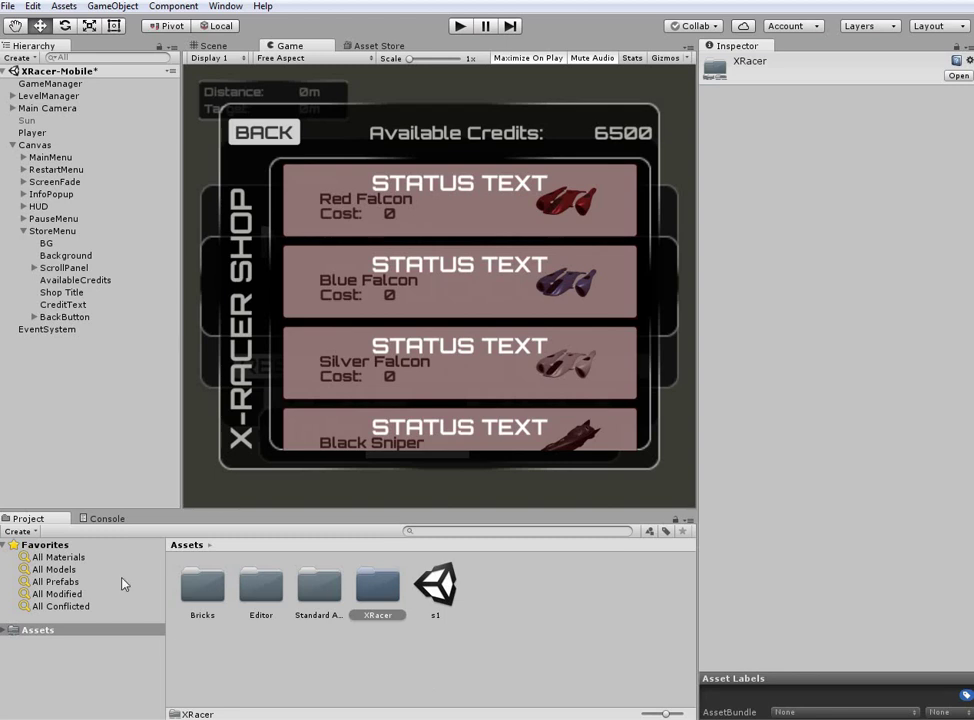
left_click(105, 518)
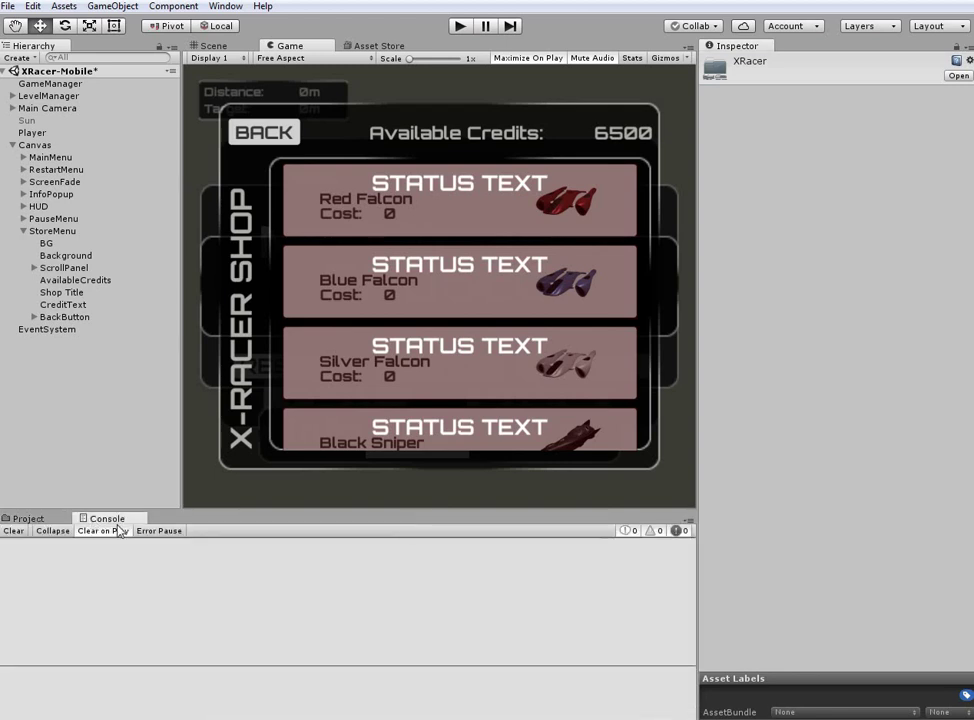
left_click(44, 516)
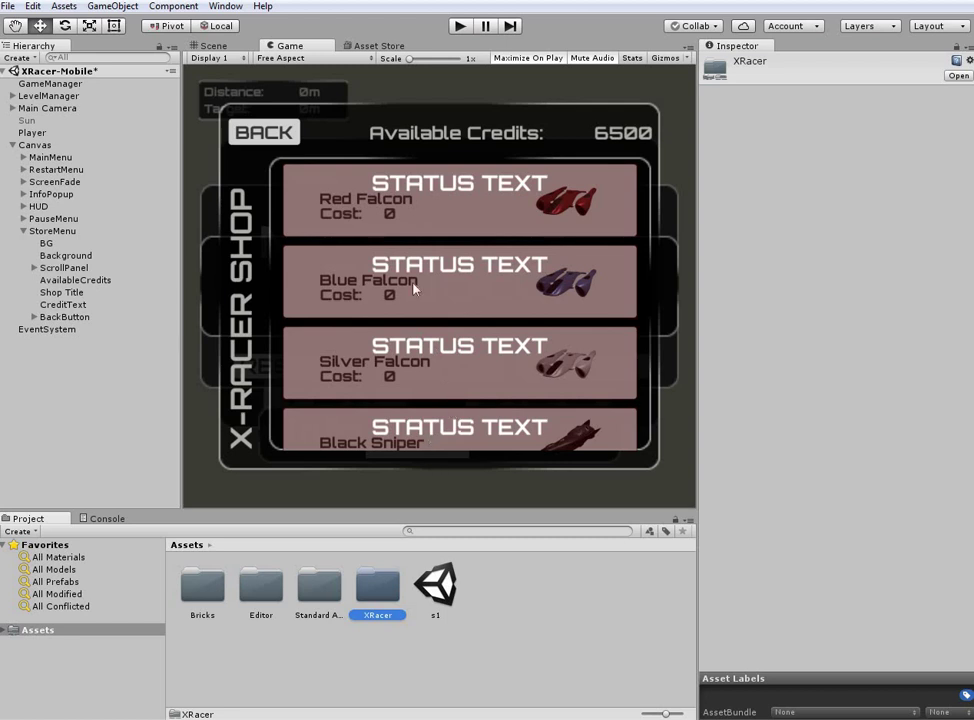
- Run the game in play mode, start a race from its main menu and steer the ship to the right
left_click(460, 27)
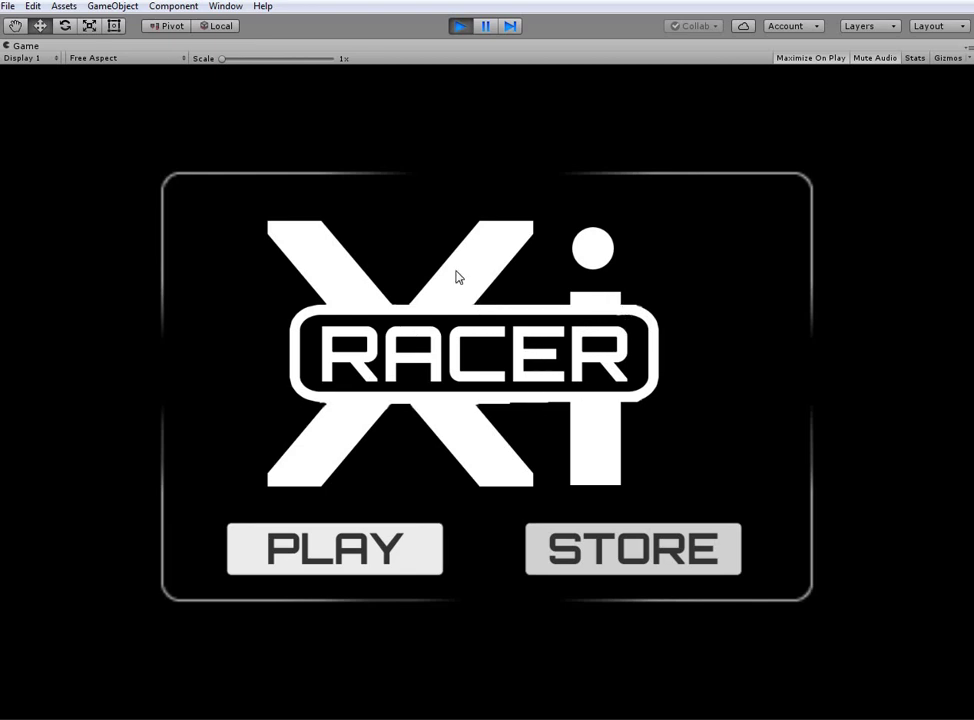
left_click(358, 558)
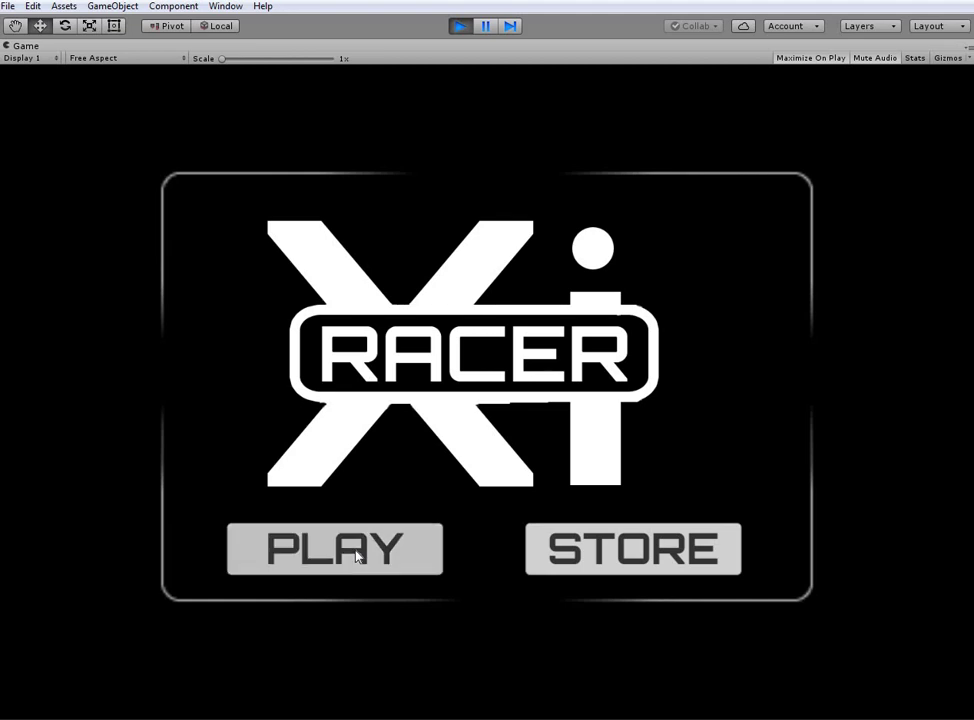
key("Right")
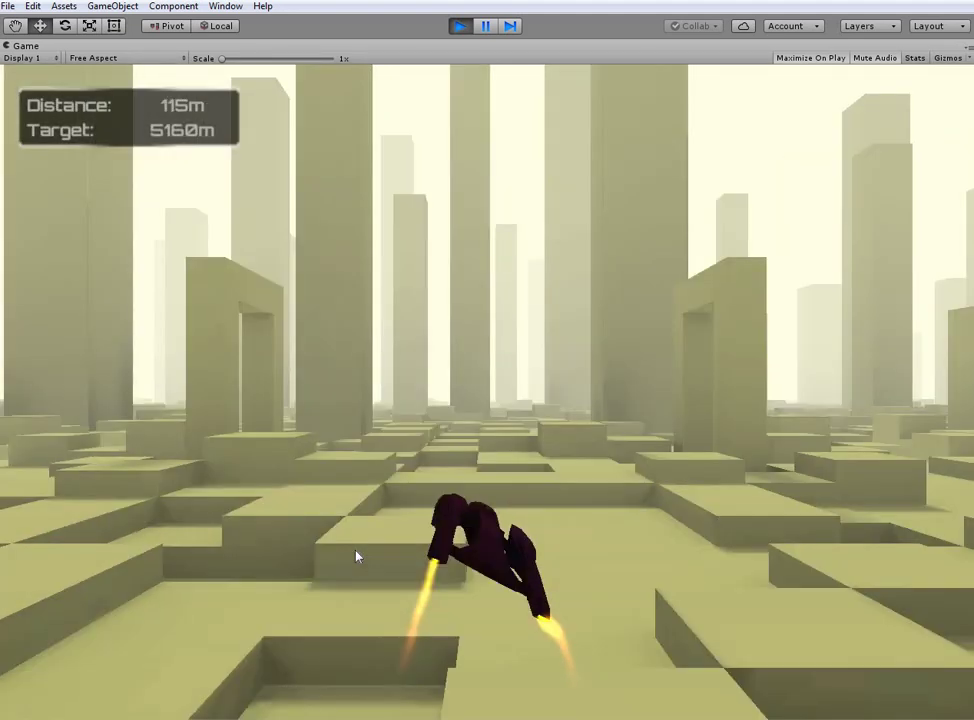
key("Right")
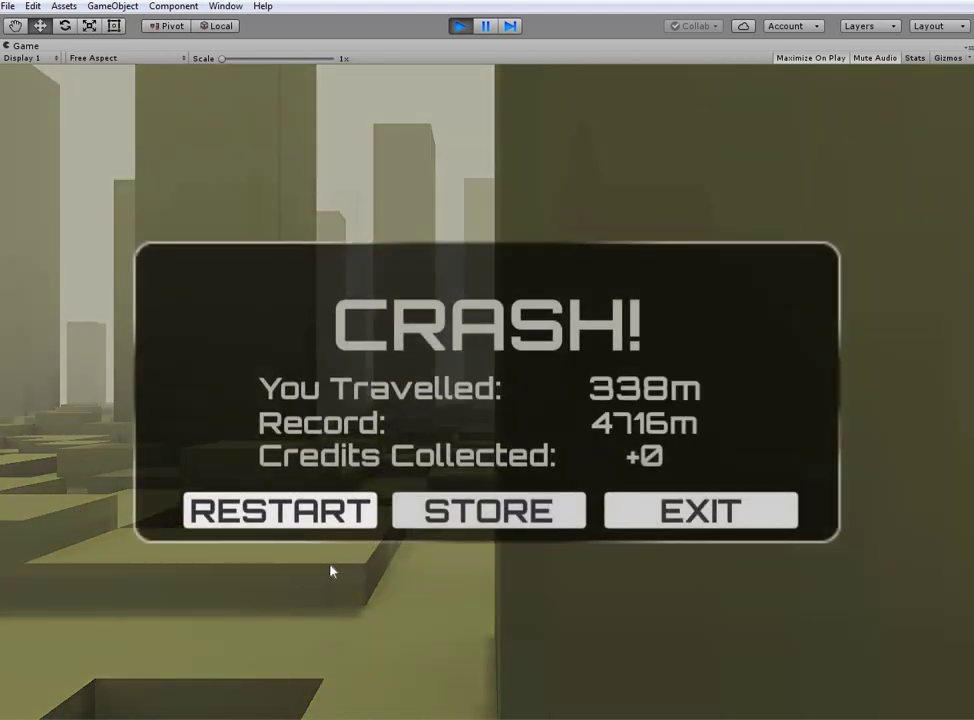
- Restart the race after the crash, steer the ship left and right between the pillars, and stop play mode
left_click(334, 514)
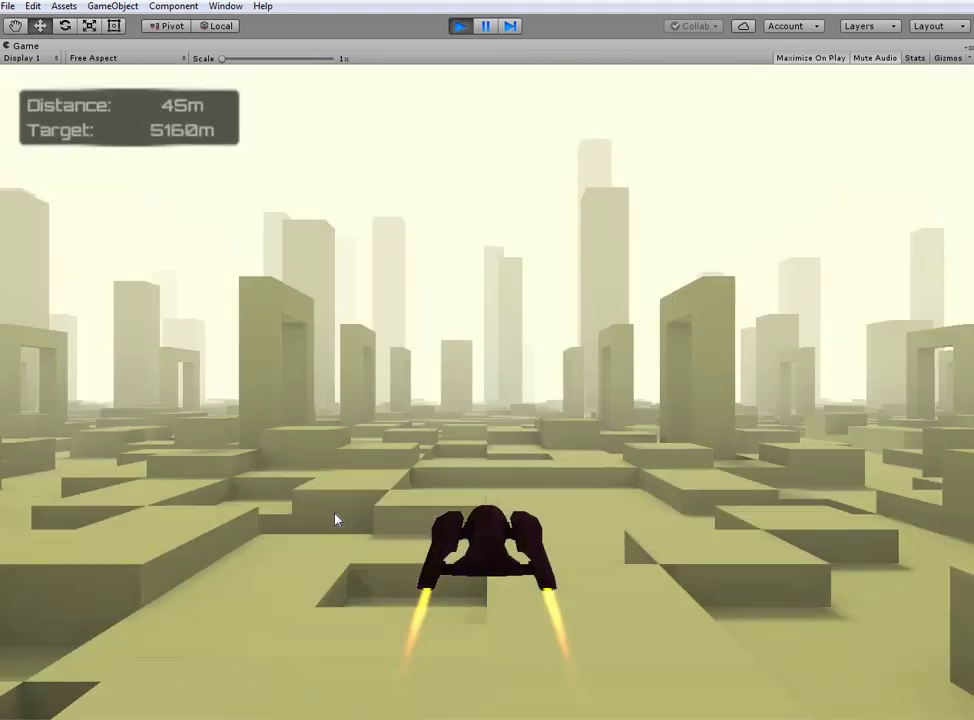
key("Left")
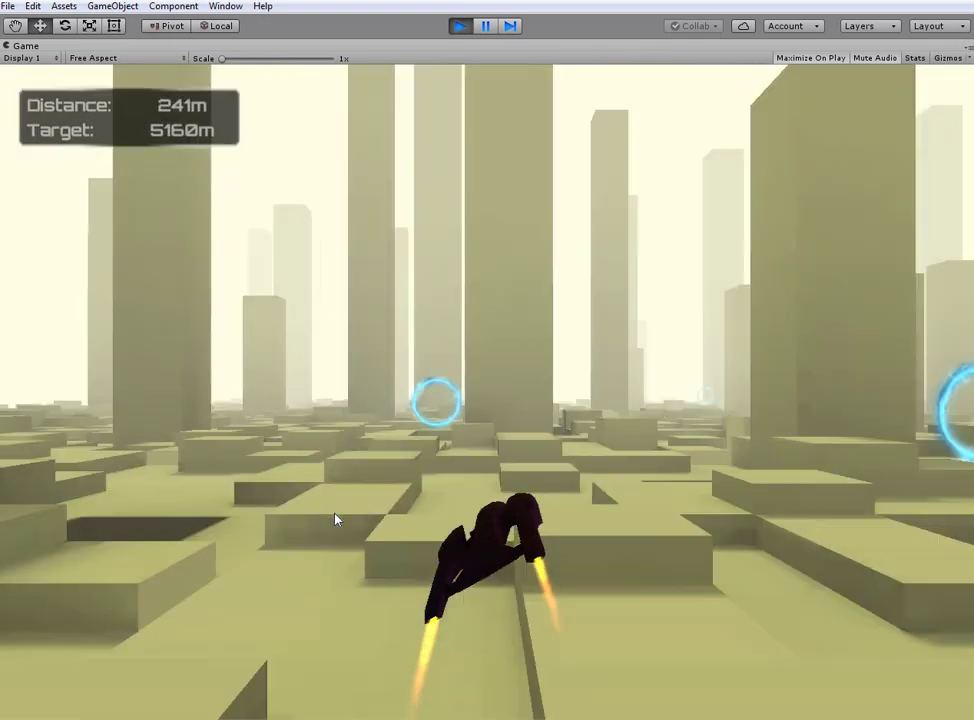
key("Right")
key("Right")
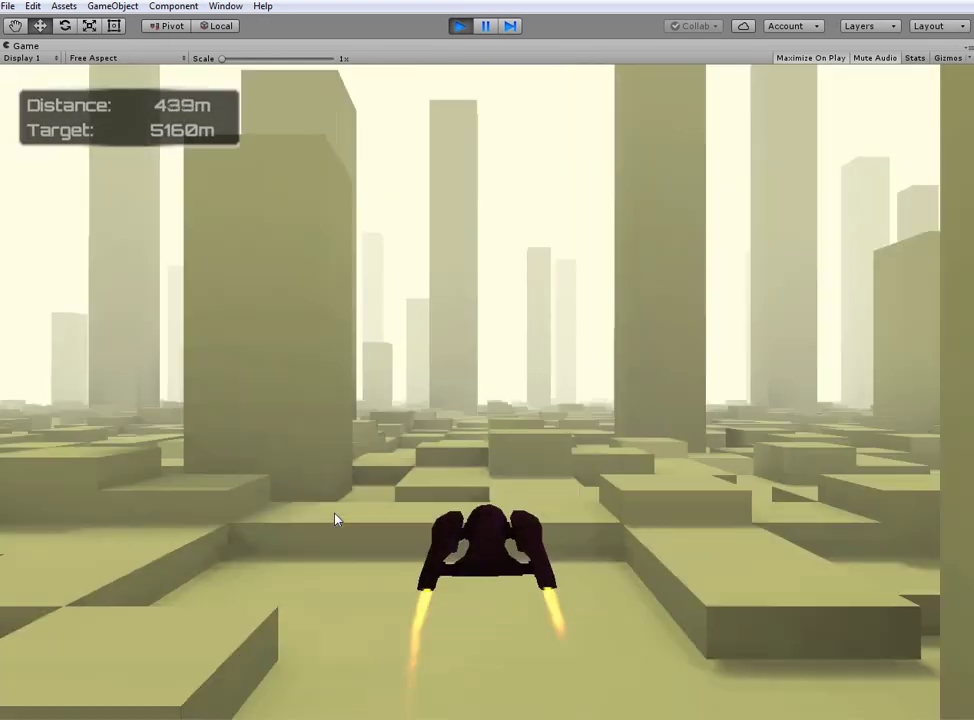
key("Right")
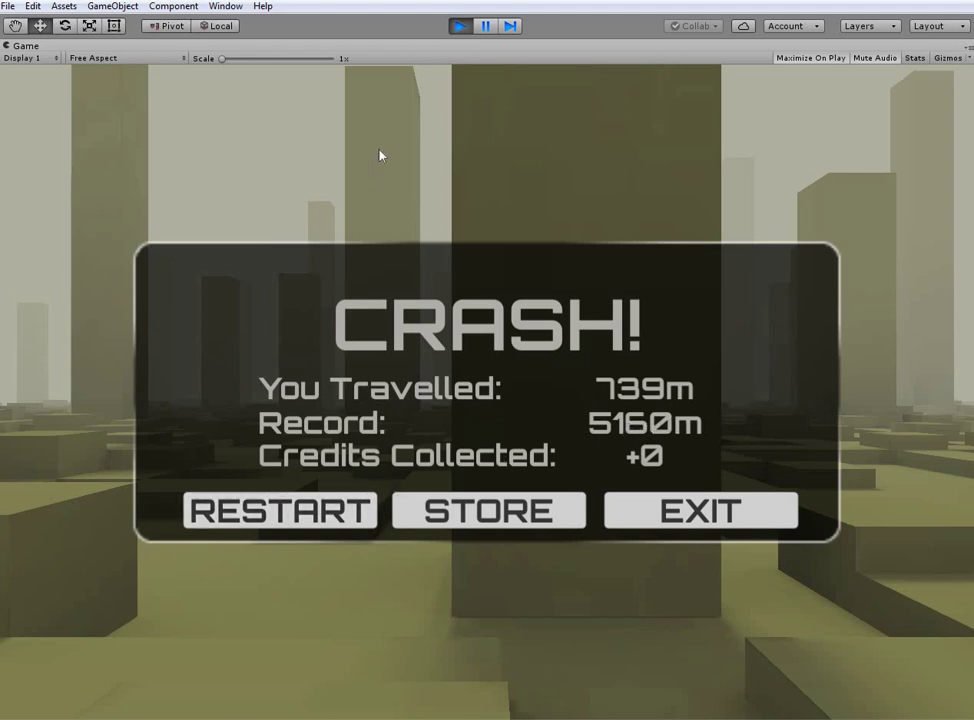
left_click(459, 27)
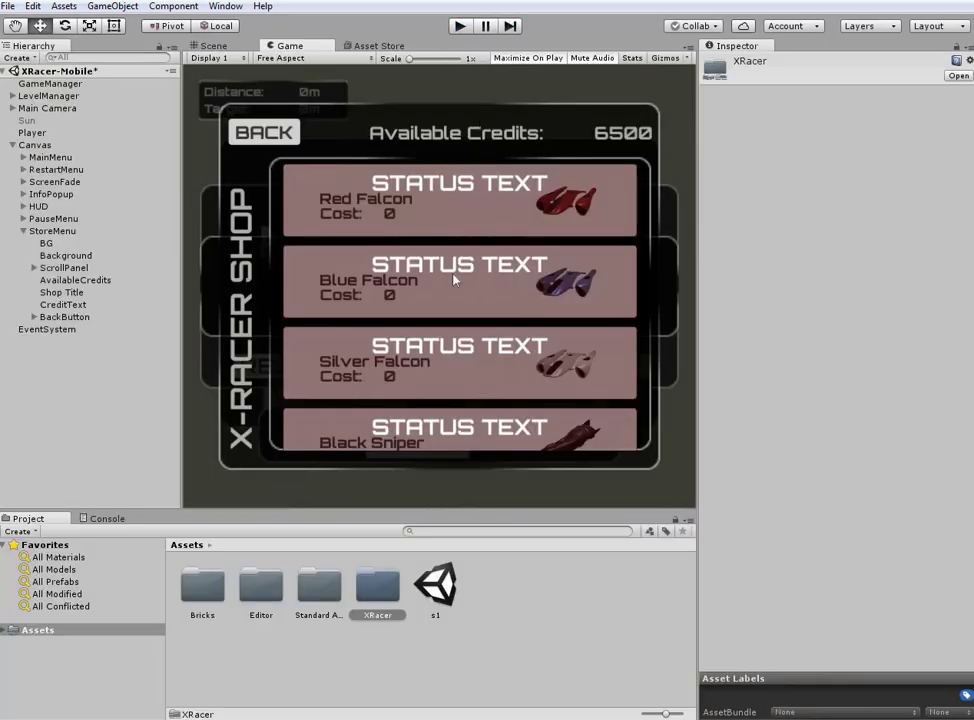
- Collapse the Canvas hierarchy and examine the shop canvas from an angle in the Scene view
left_click(368, 669)
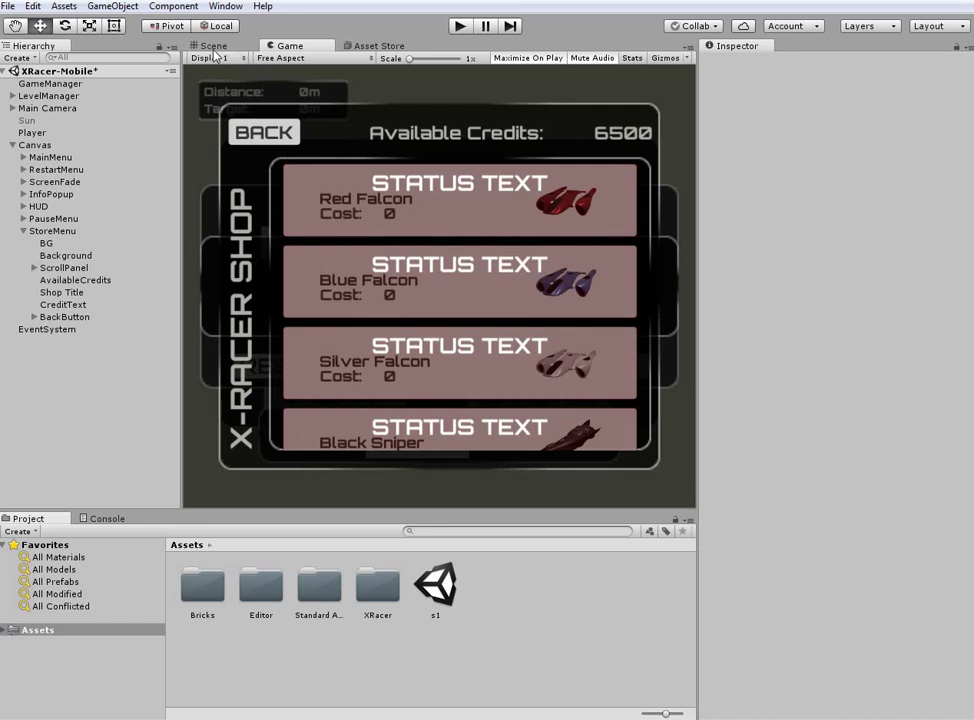
left_click(13, 145)
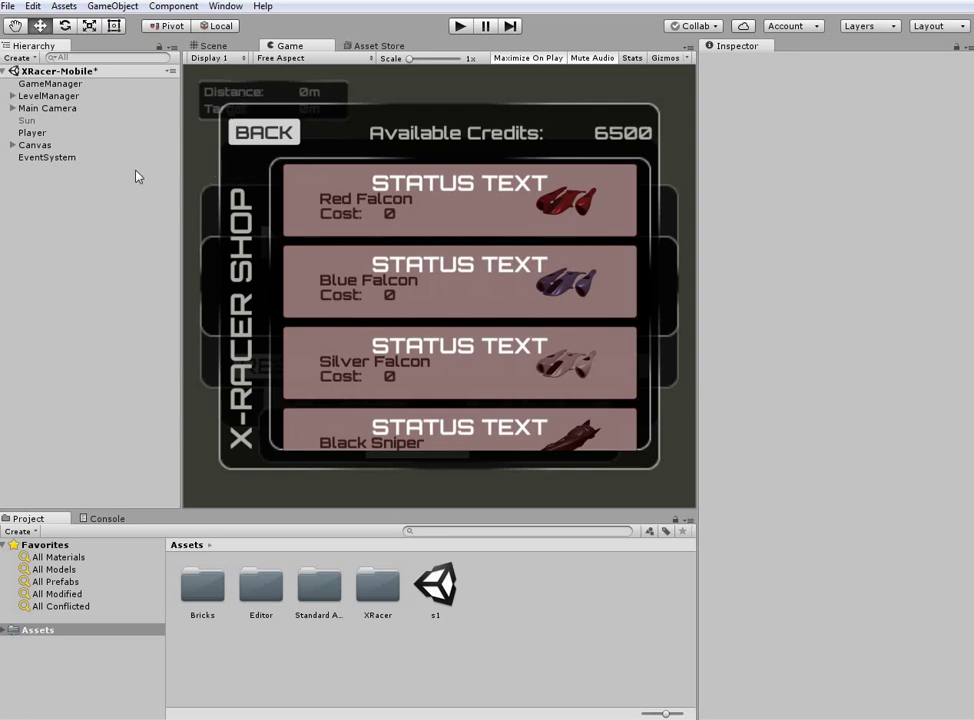
left_click(212, 46)
right_click_drag(388, 331, 707, 211)
key("w")
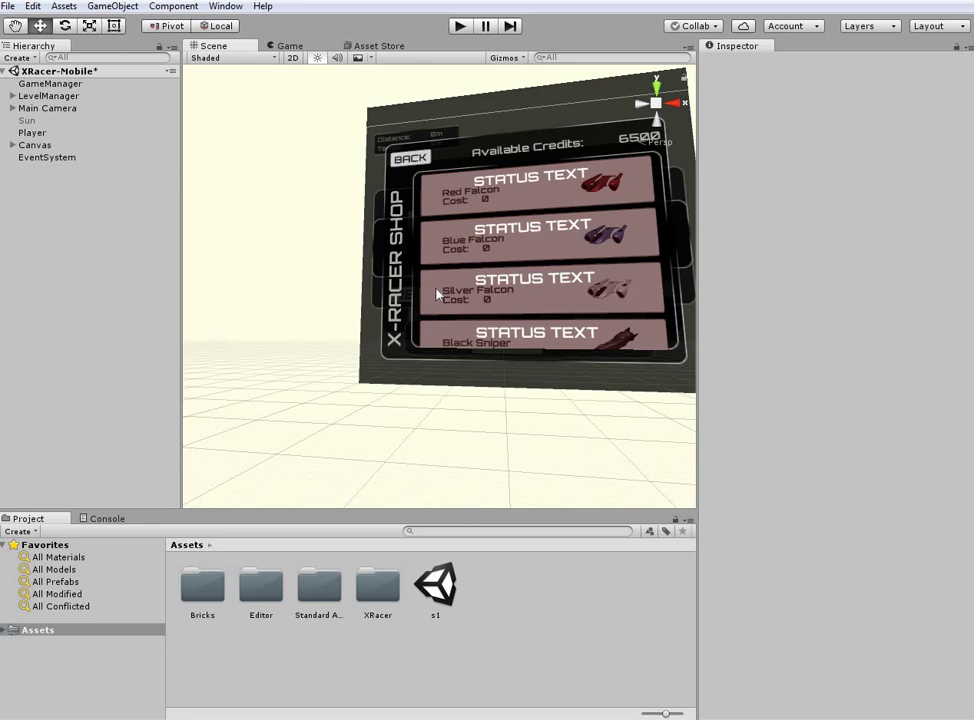
- Expand the Canvas down to the MainMenu's Background and select its LogoImage object
left_click(22, 145)
left_click(12, 145)
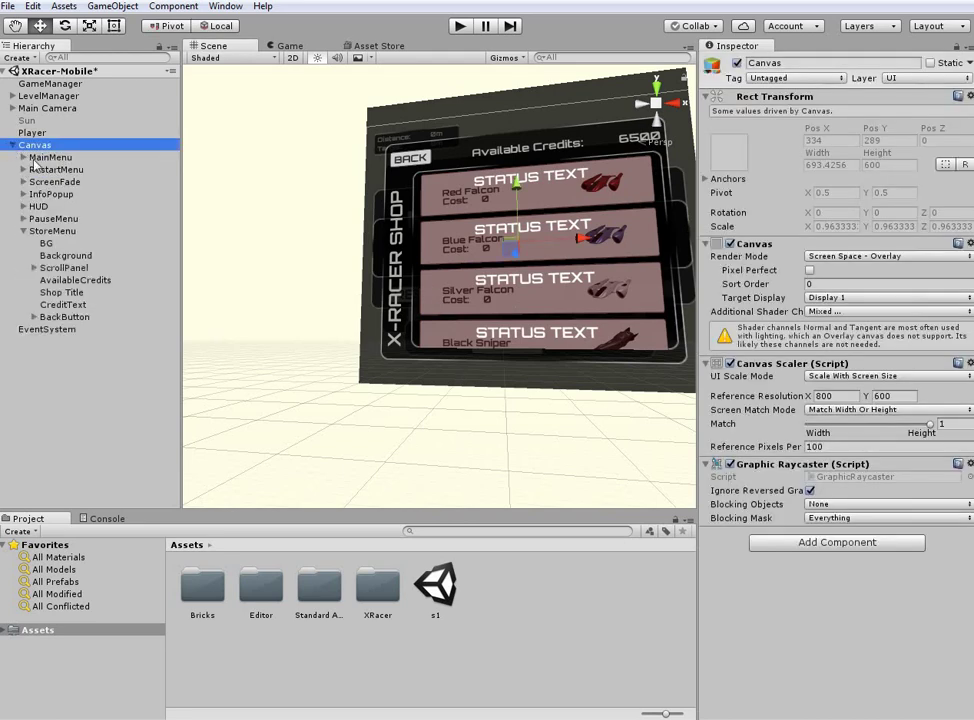
left_click(34, 158)
left_click(23, 158)
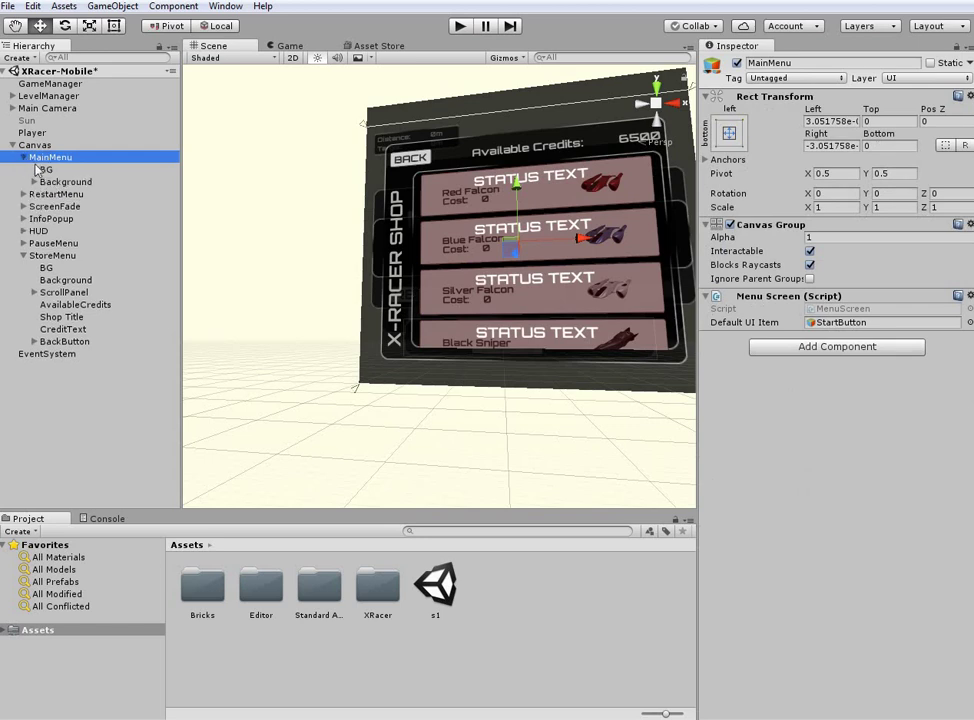
left_click(34, 182)
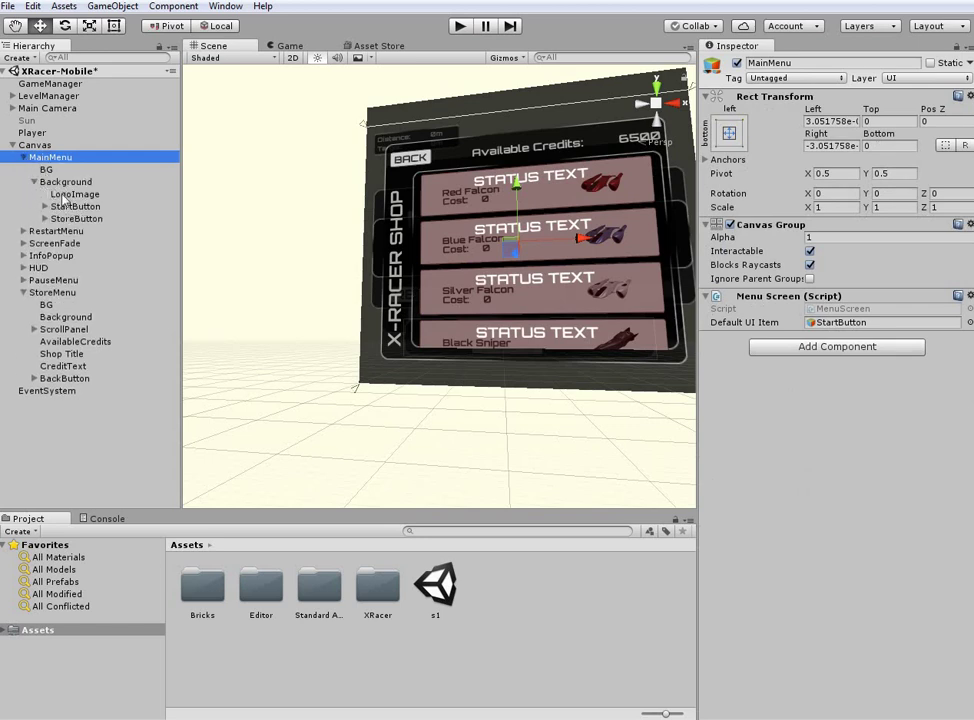
left_click(66, 194)
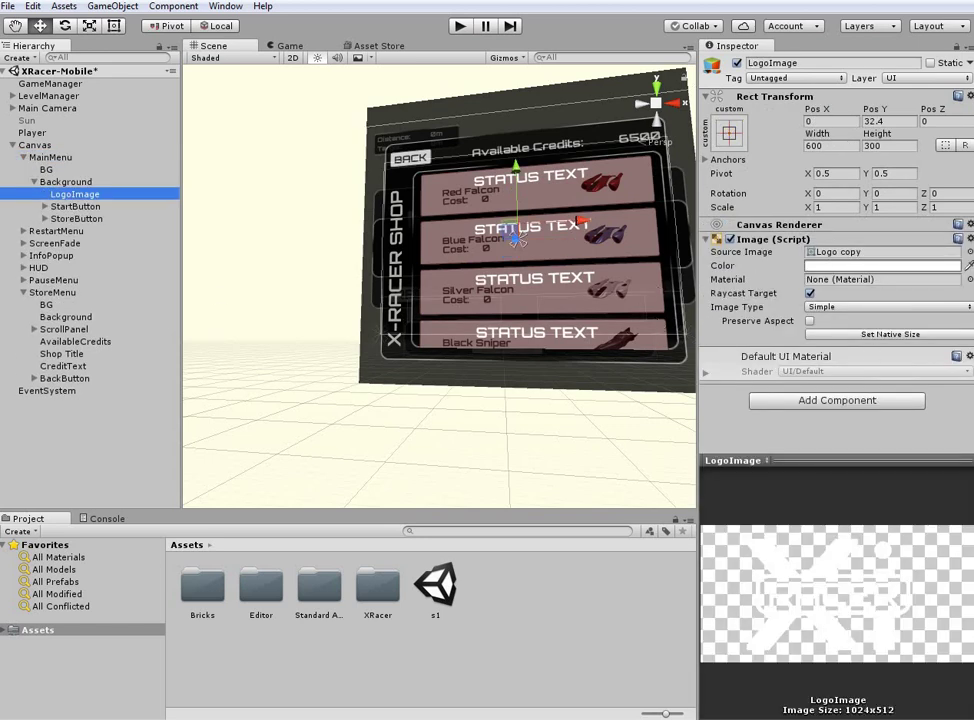
- Locate the LogoImage's source image in the project, preview the Logo copy file in the external image viewer and close it
left_click(840, 252)
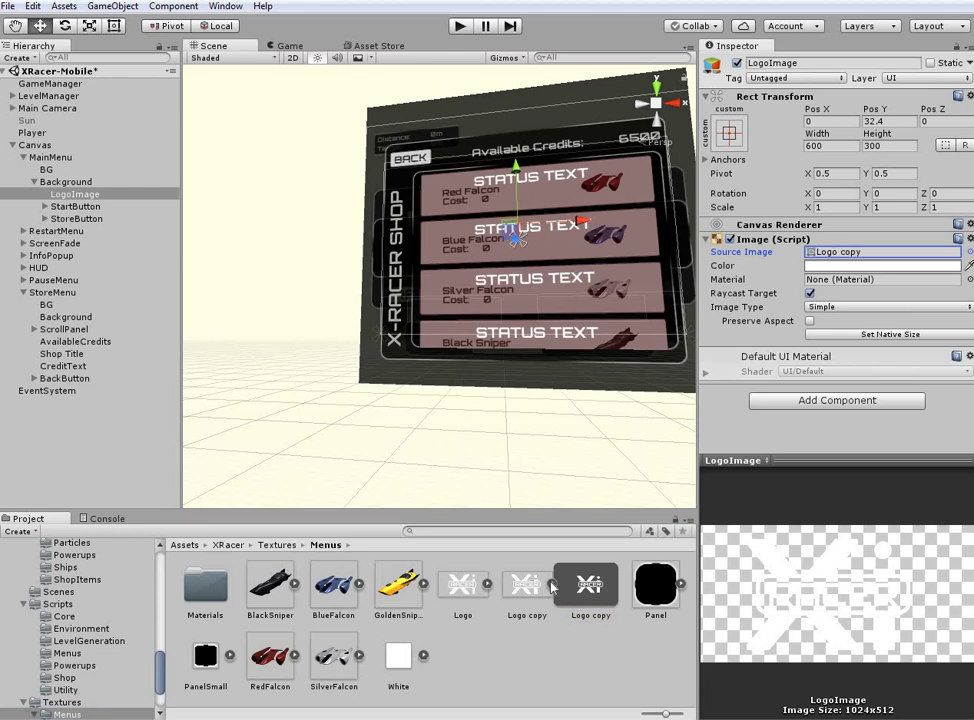
left_click(510, 590)
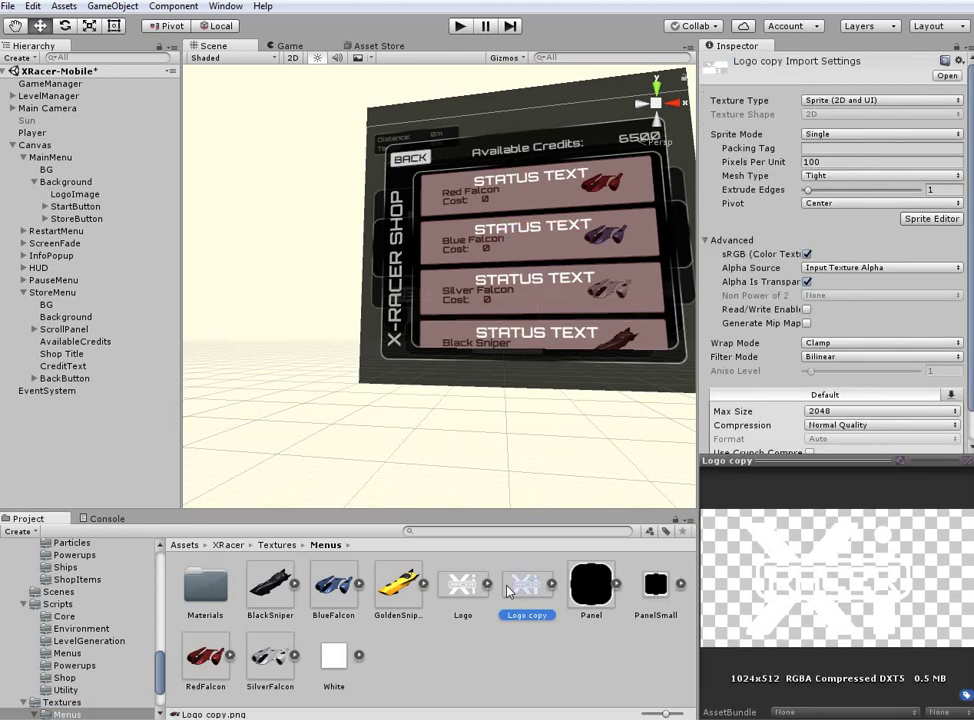
double_click(510, 590)
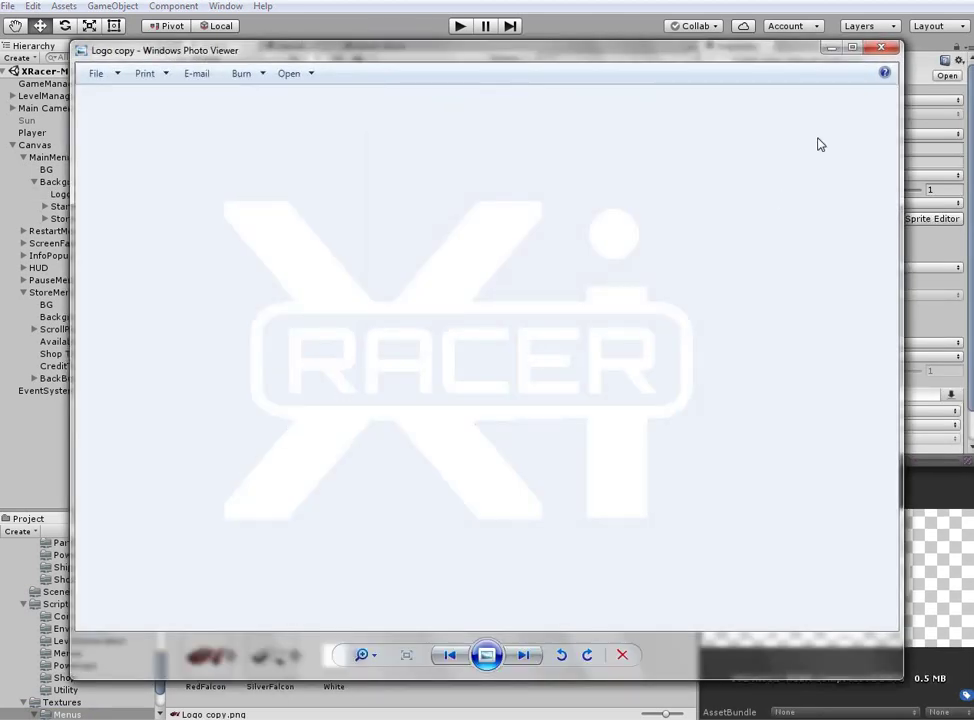
left_click(879, 50)
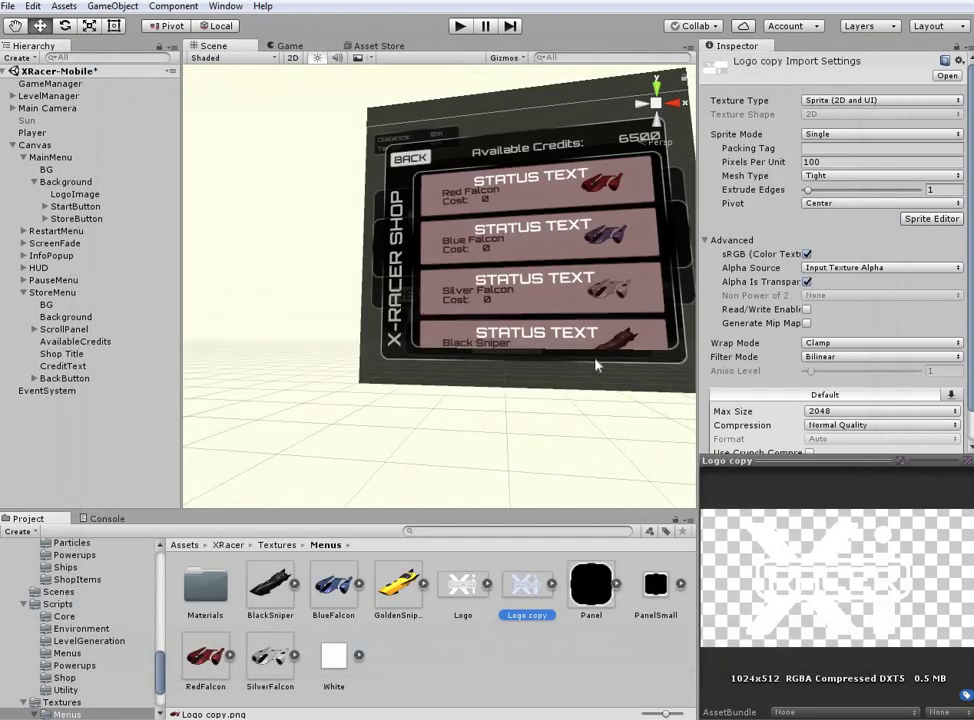
- Inspect the BlackSniper texture's import settings and return to the root Assets folder
left_click(463, 670)
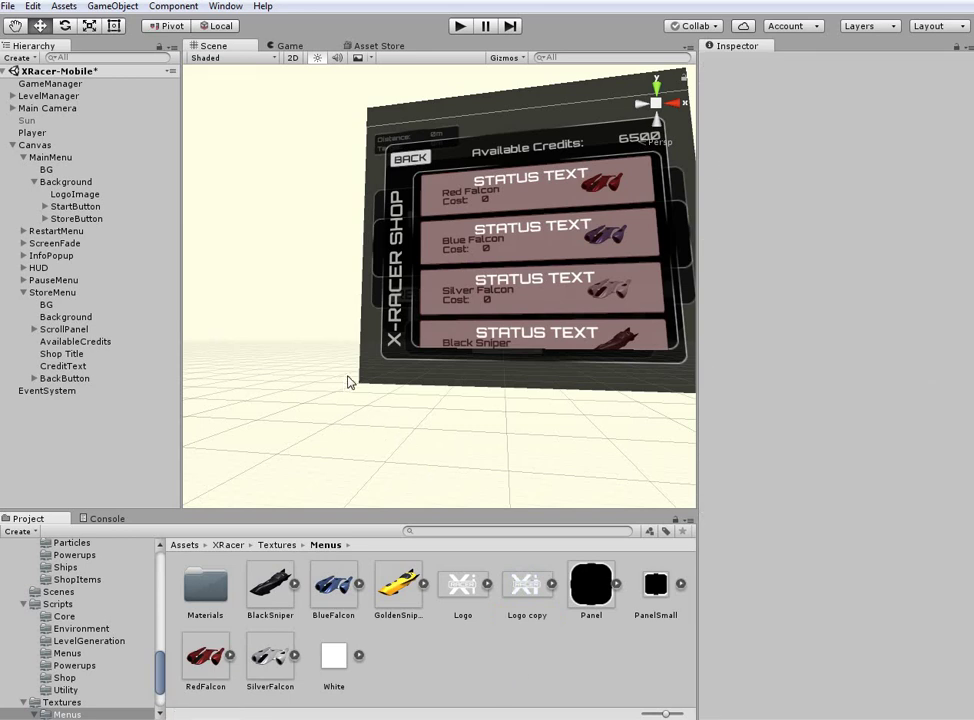
left_click(279, 586)
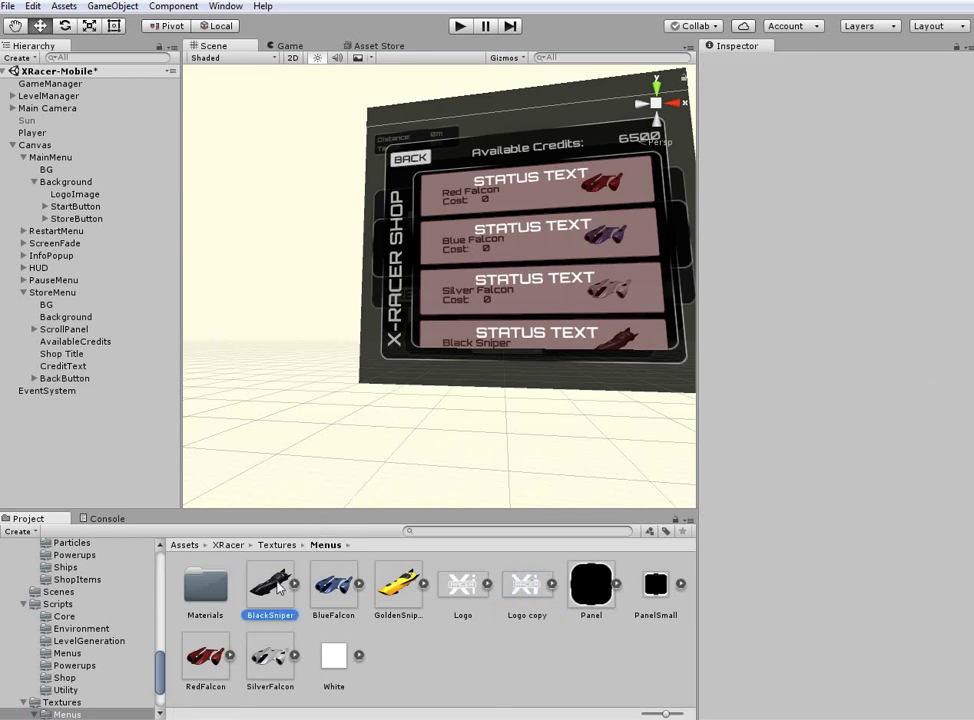
left_click(183, 545)
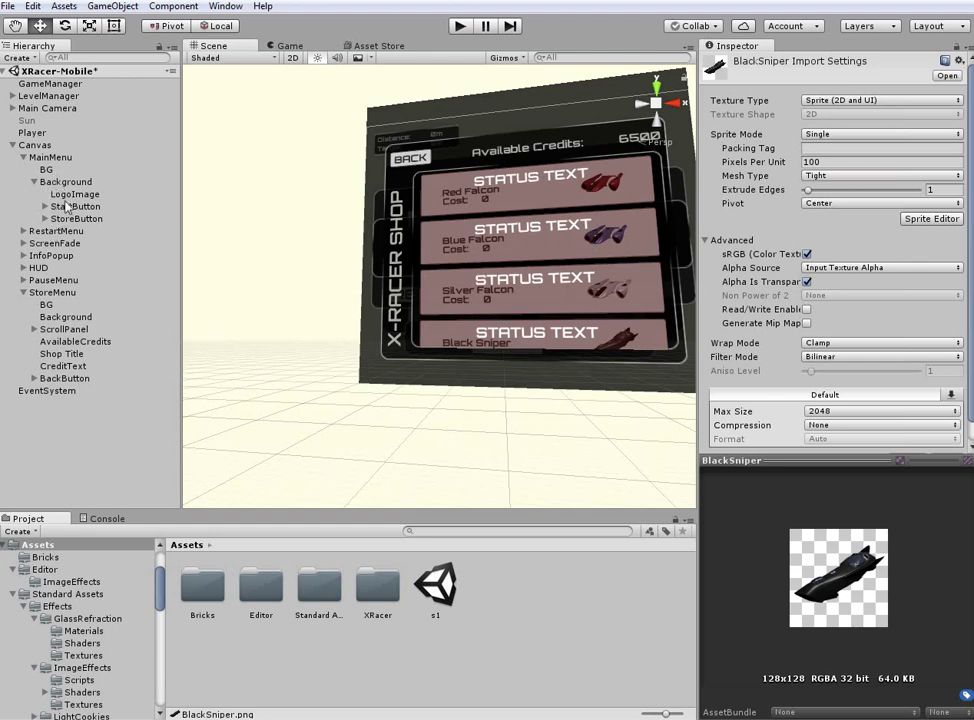
- Collapse the Canvas hierarchy and open the Scenes folder inside the XRacer assets
left_click(13, 145)
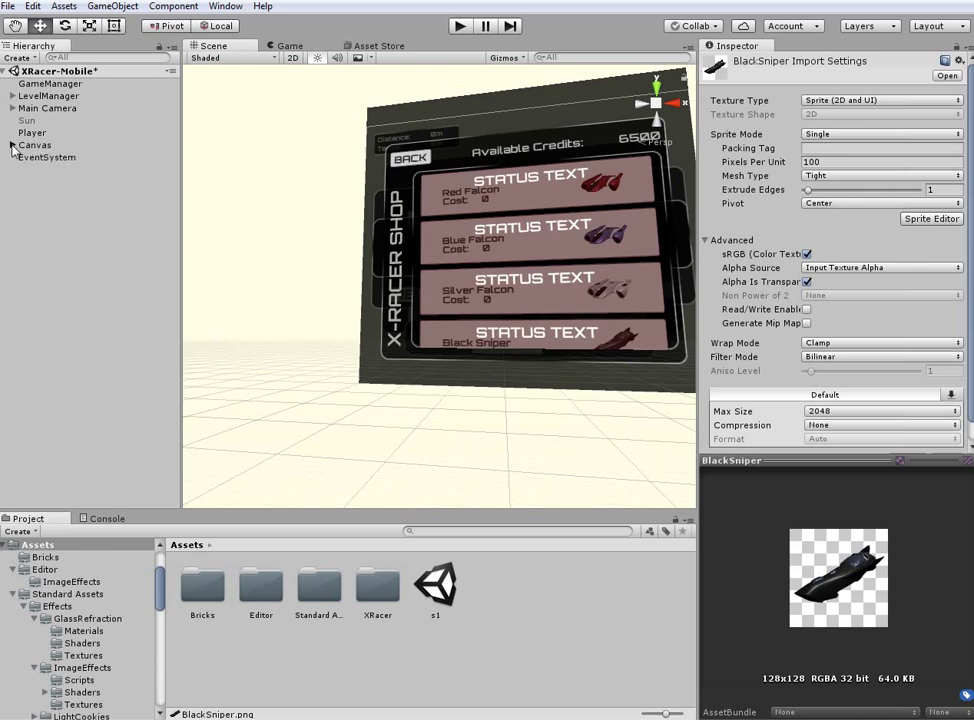
left_click(13, 145)
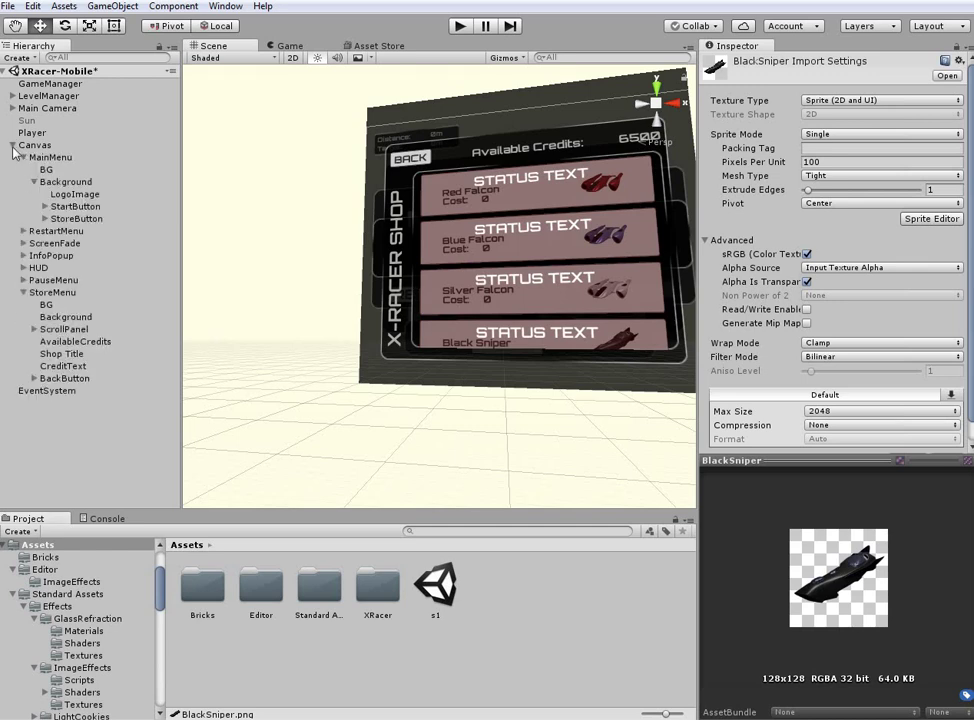
left_click(13, 145)
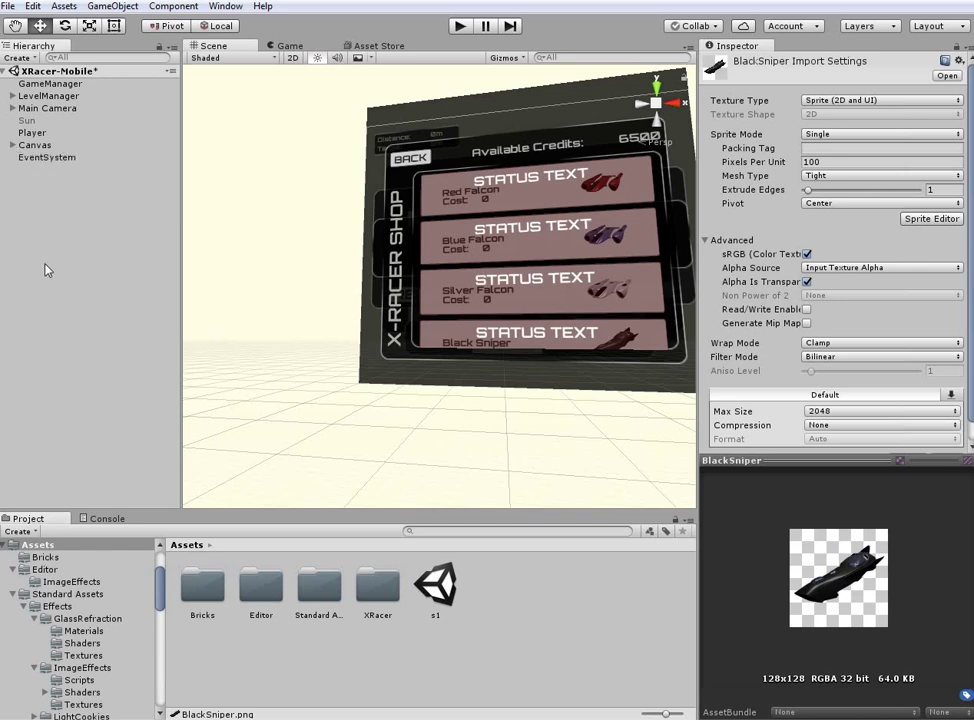
double_click(377, 588)
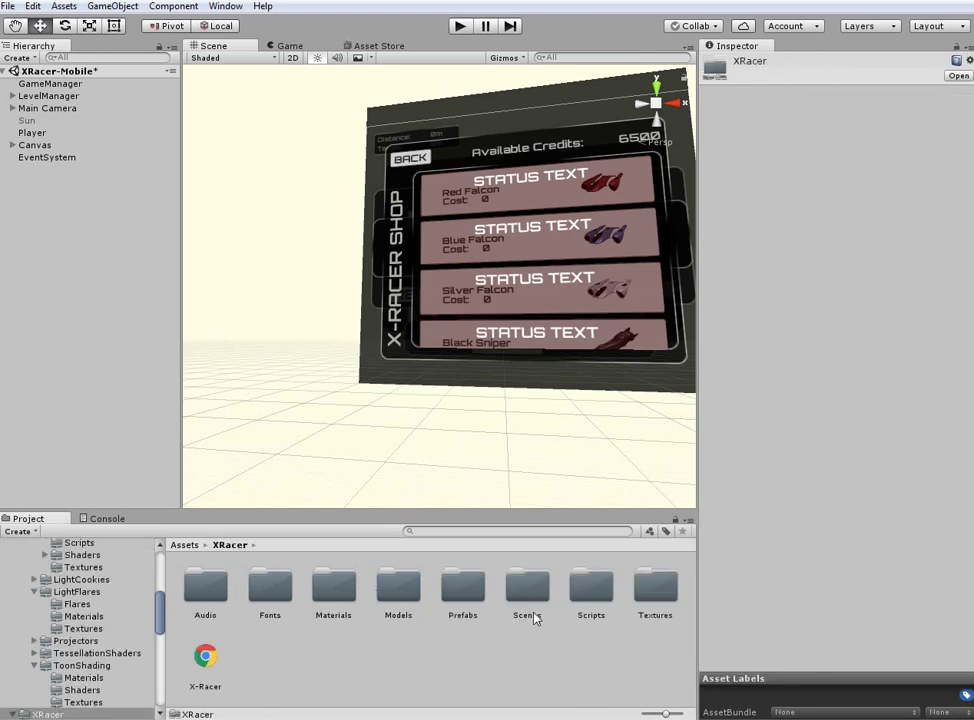
double_click(527, 588)
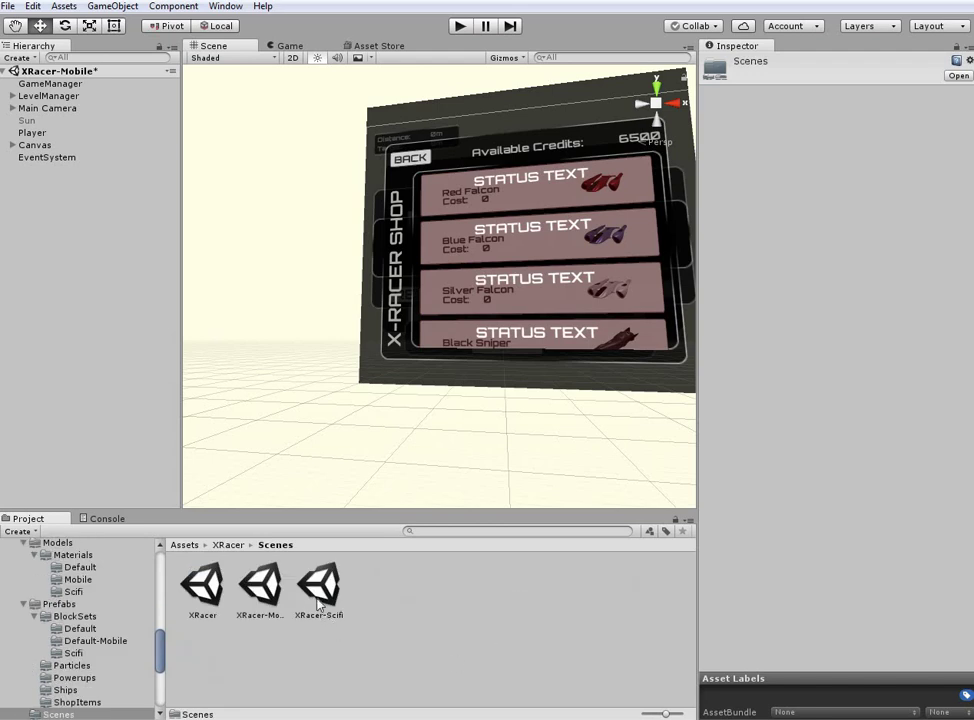
- Reopen the XRacer-Mobile scene, saving its pending changes
double_click(260, 585)
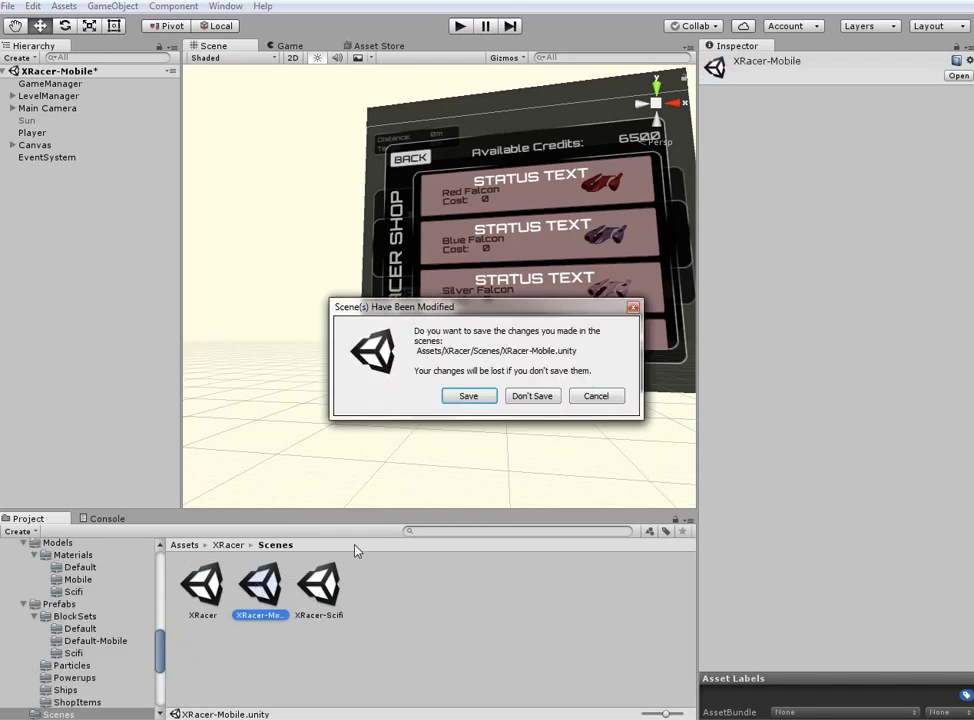
left_click(468, 396)
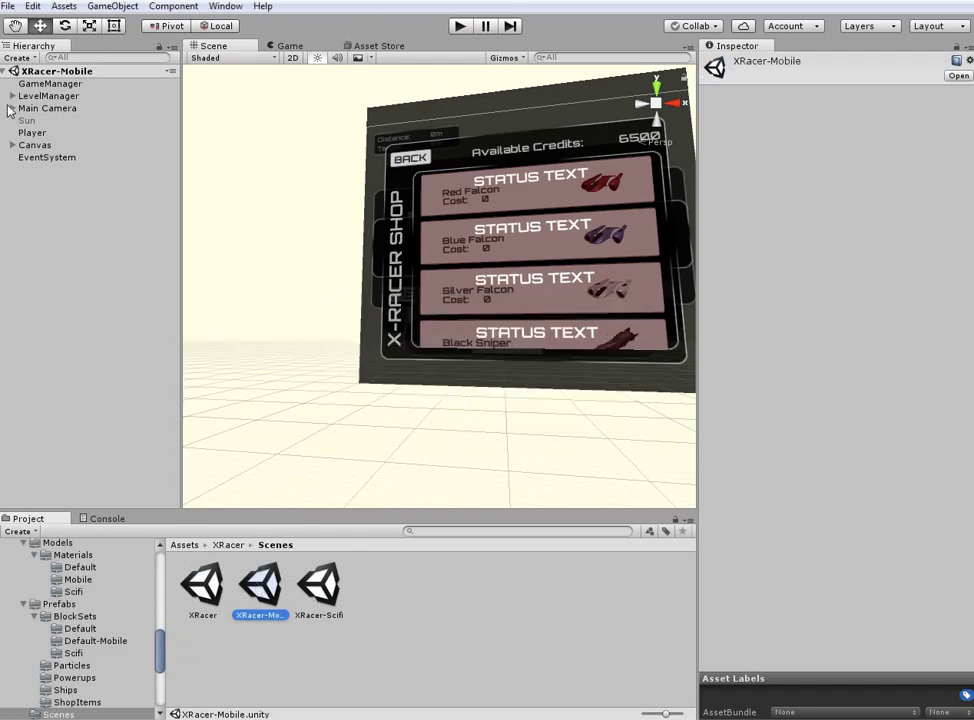
- Inspect the LogoImage object under the Canvas MainMenu's Background, collapse the Canvas hierarchy and clear the selection
left_click(22, 145)
left_click(12, 145)
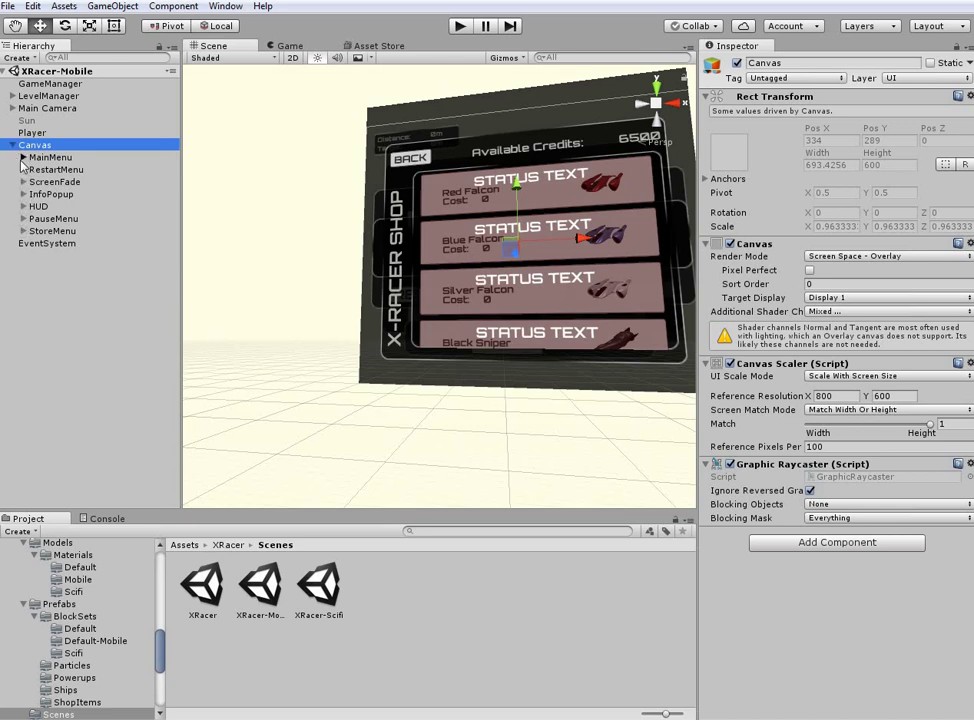
left_click(23, 157)
left_click(34, 182)
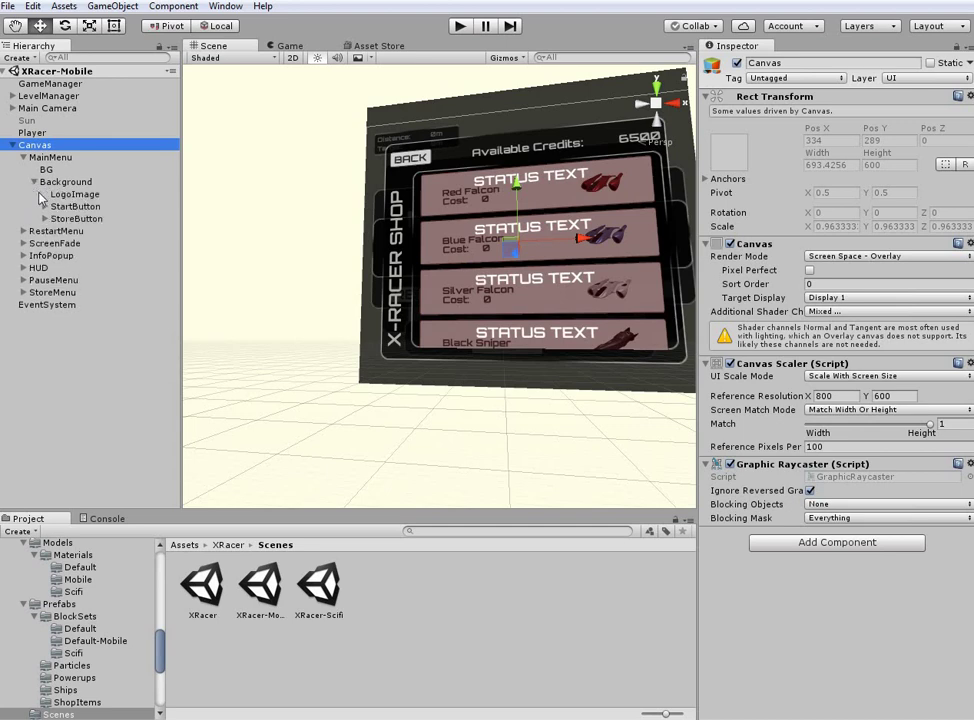
left_click(76, 195)
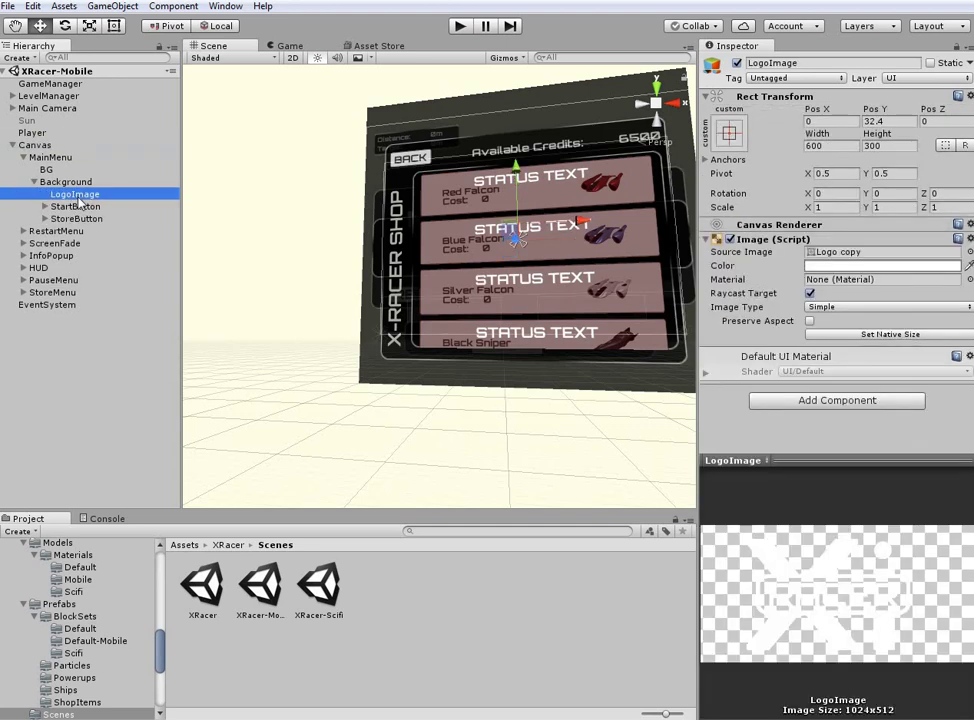
left_click(12, 145)
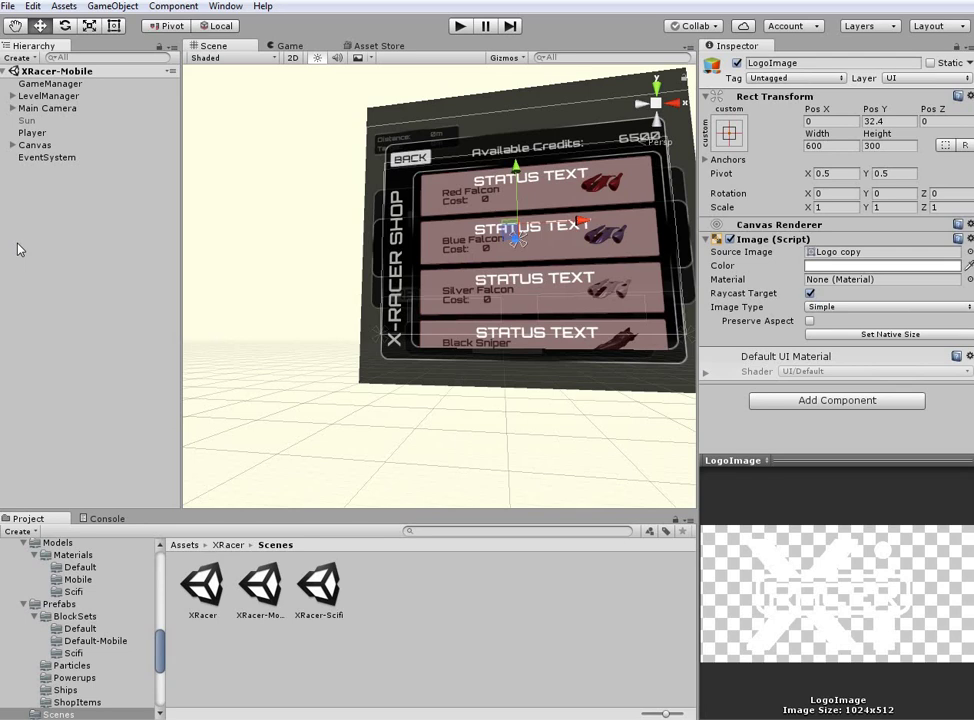
left_click(84, 242)
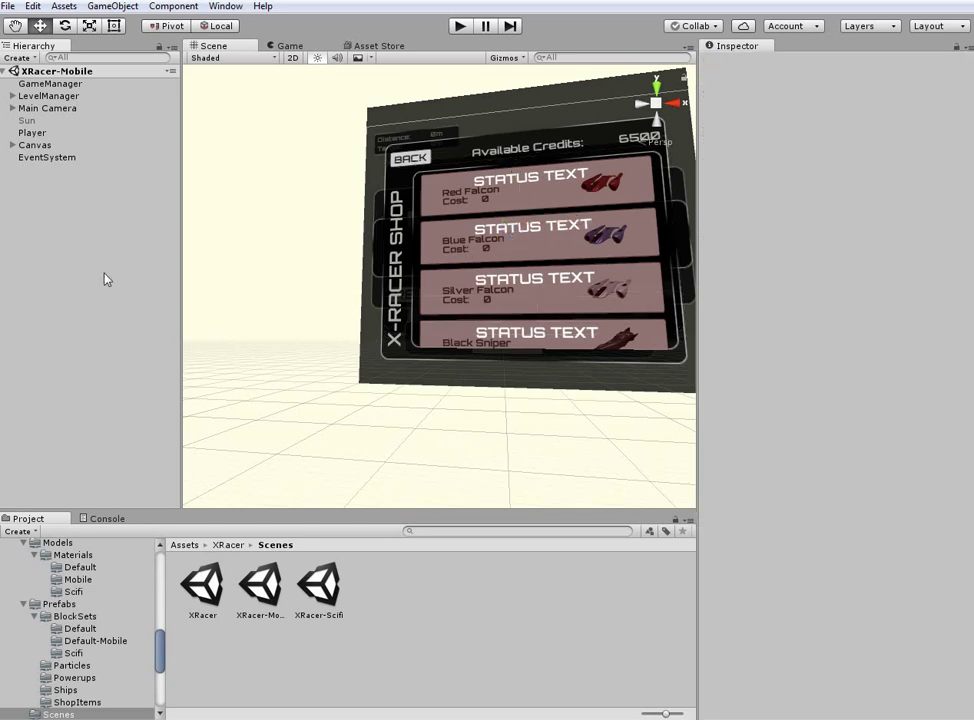
- Switch to the Game view and playtest a run from the main menu, steering the ship until it crashes
right_click_drag(396, 306, 409, 300)
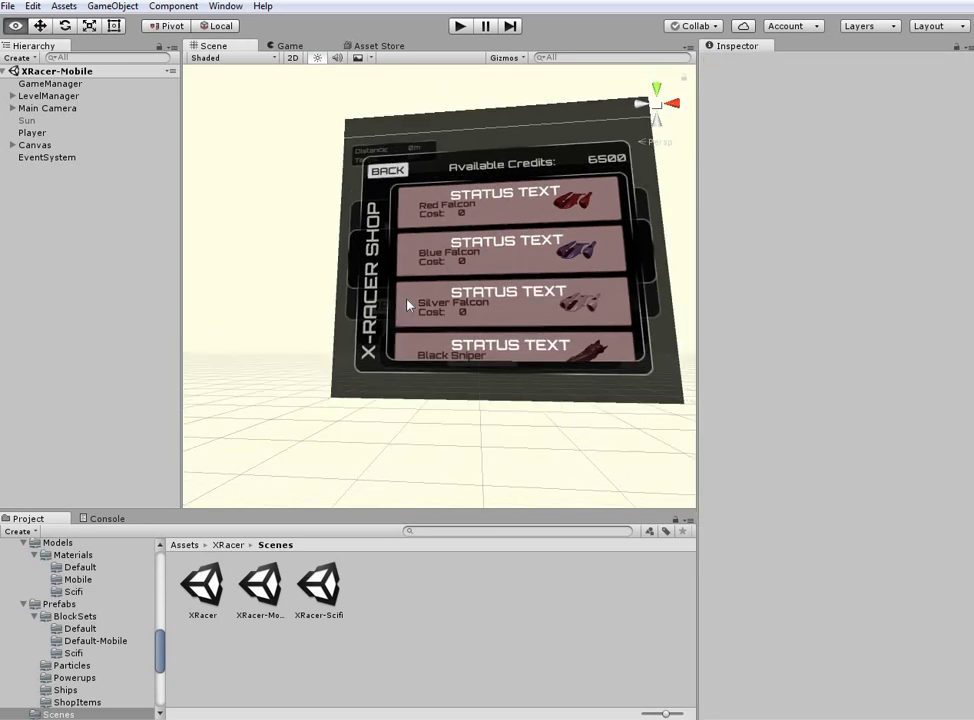
left_click(297, 45)
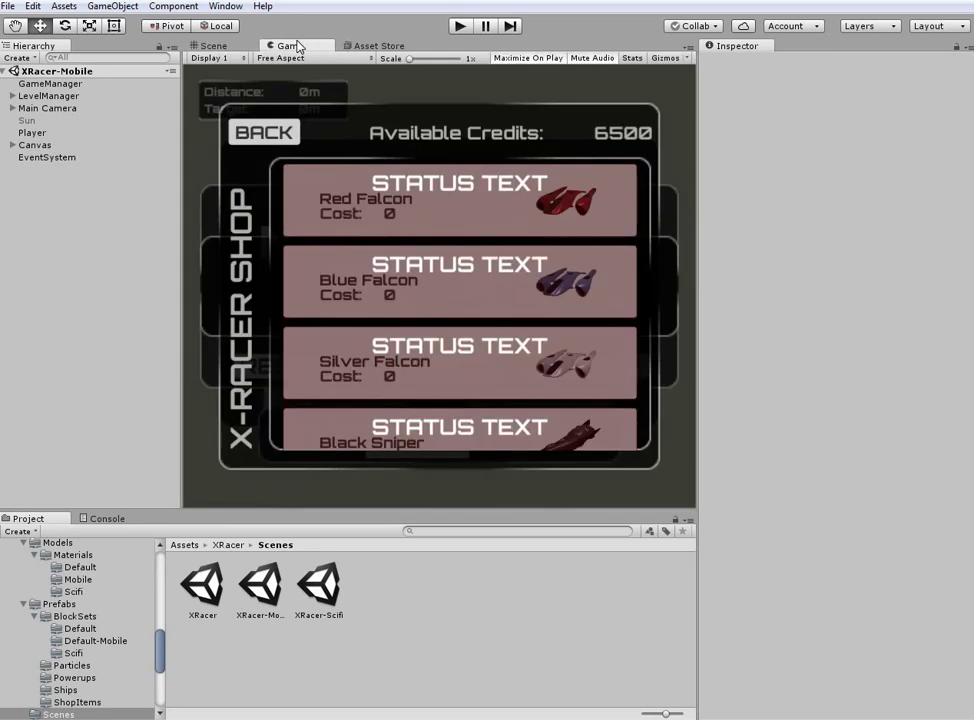
left_click(234, 46)
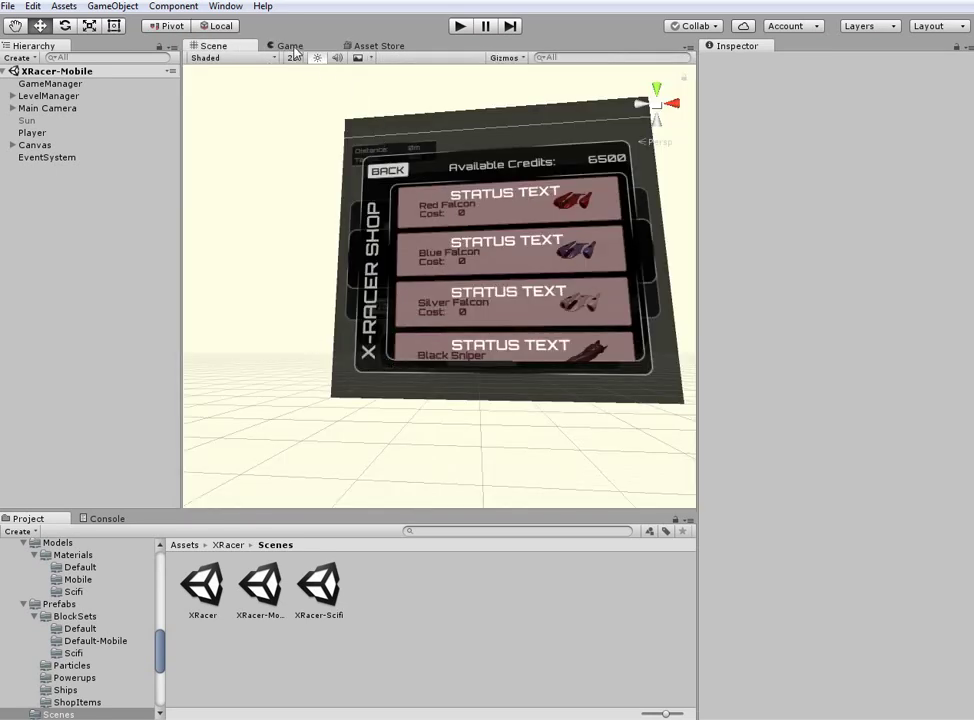
key("ctrl+2")
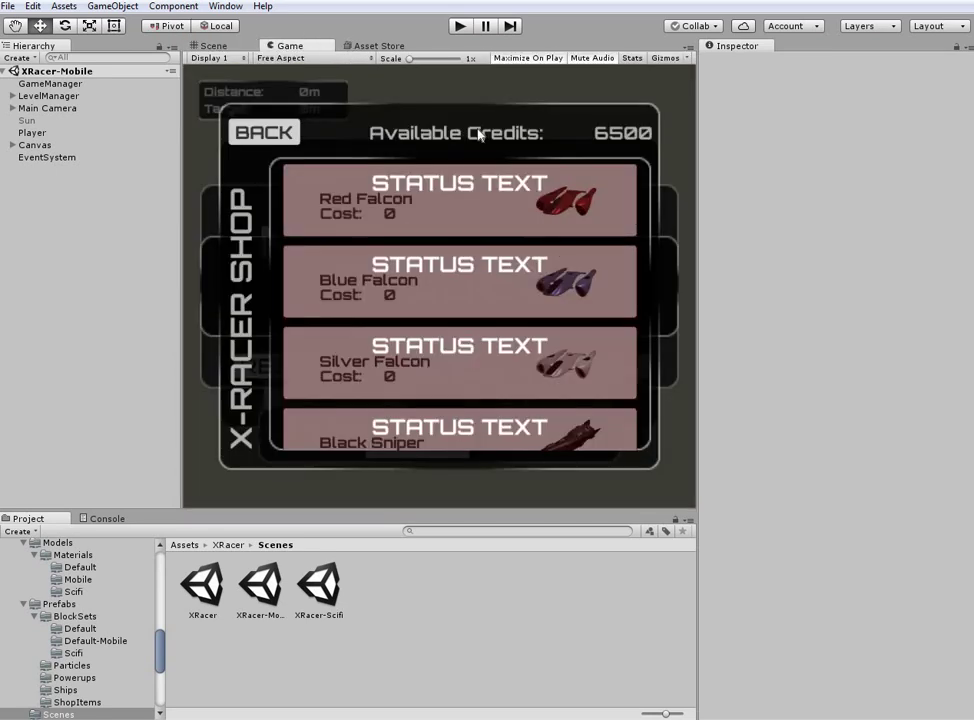
left_click(459, 24)
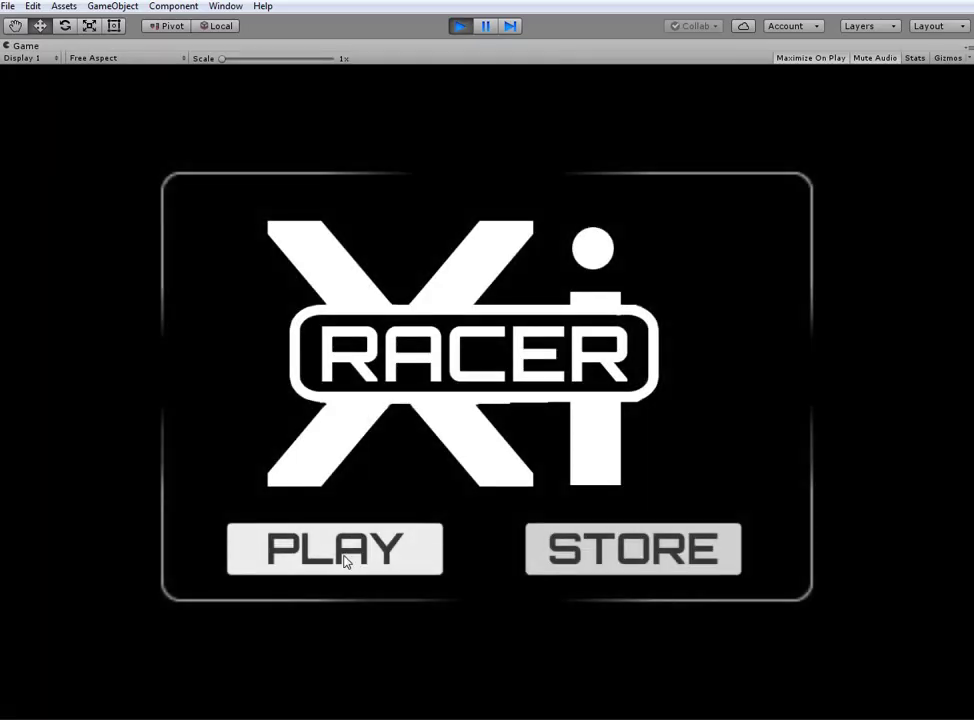
left_click(342, 553)
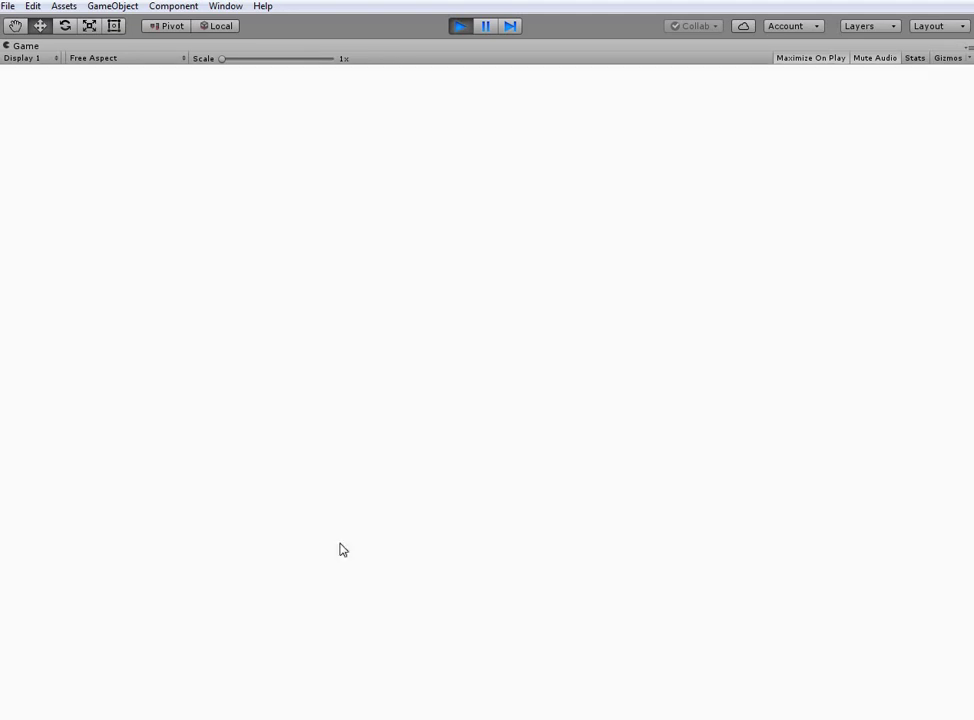
key("Left")
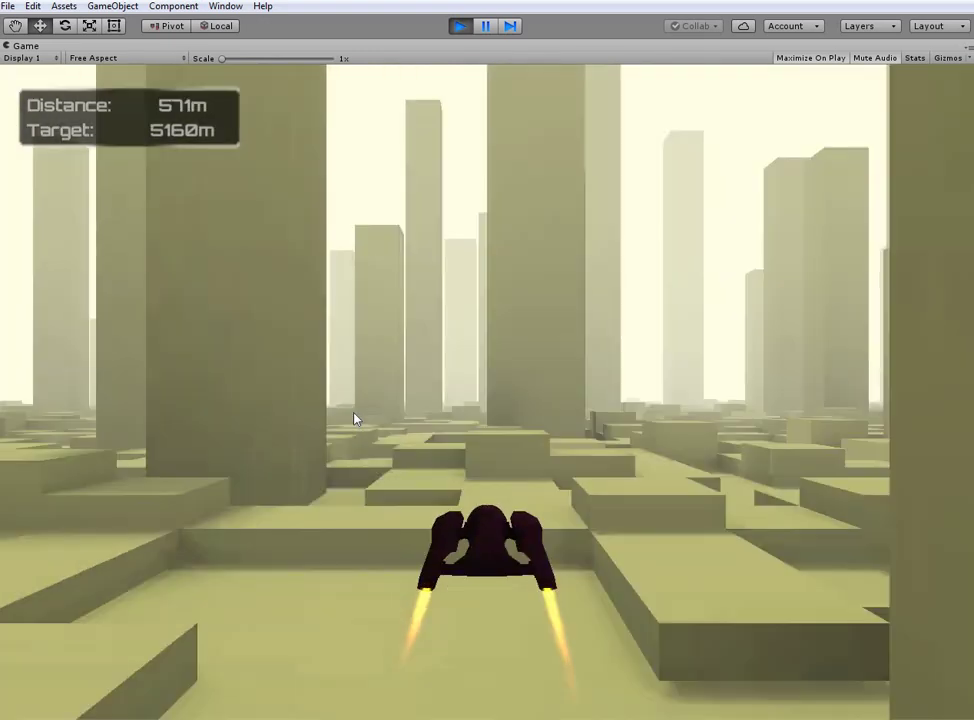
key("Left")
key("Left")
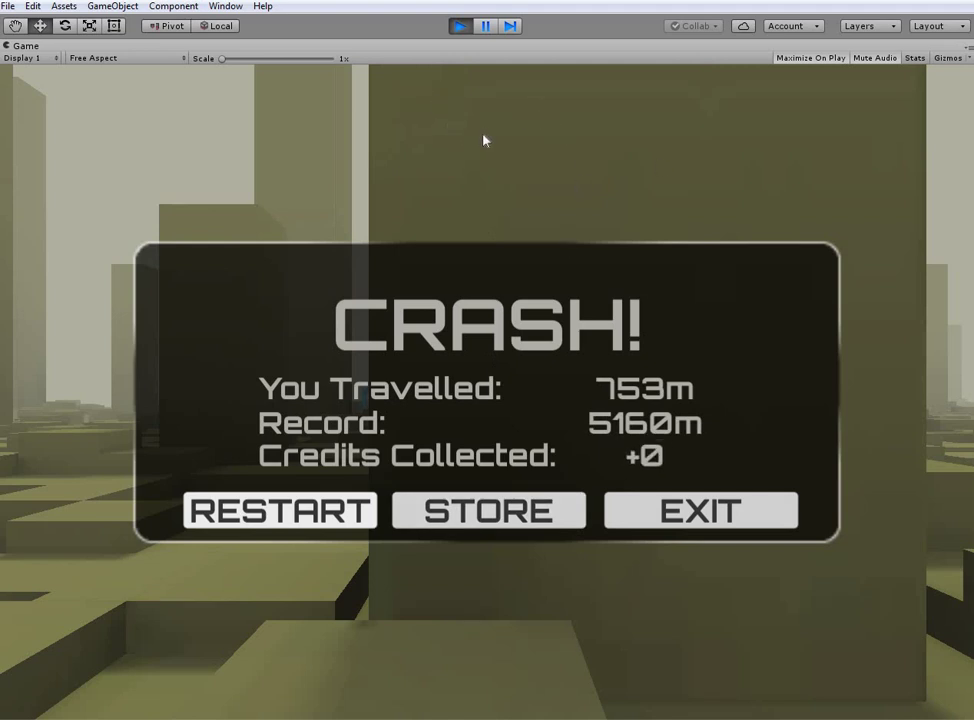
- Open the in-game store from the crash screen and browse through its list of ships
left_click(476, 518)
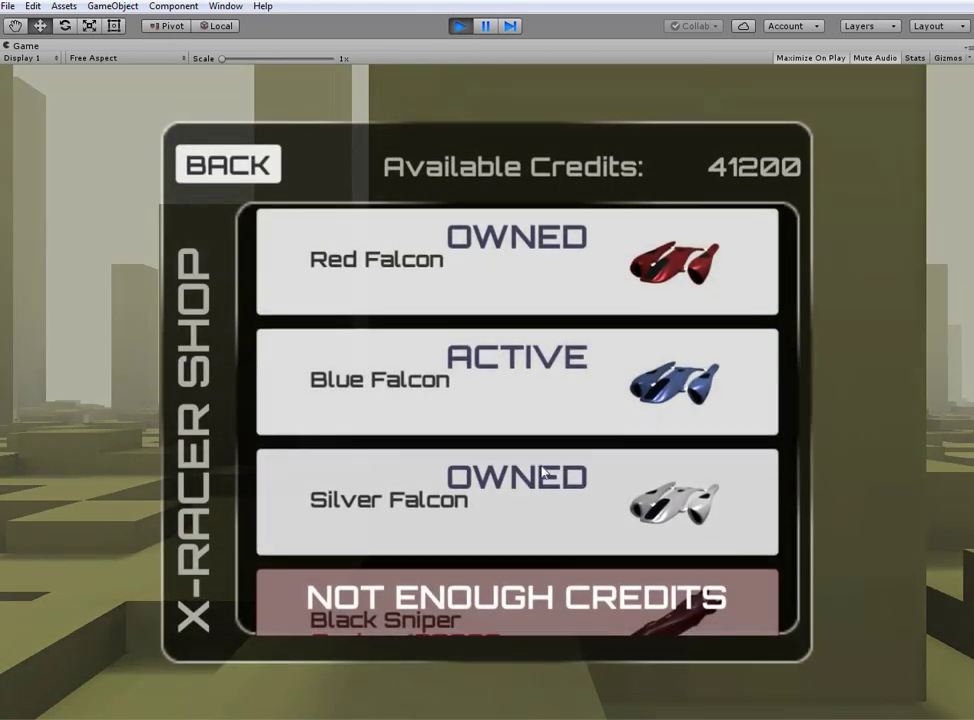
left_click_drag(557, 467, 552, 408)
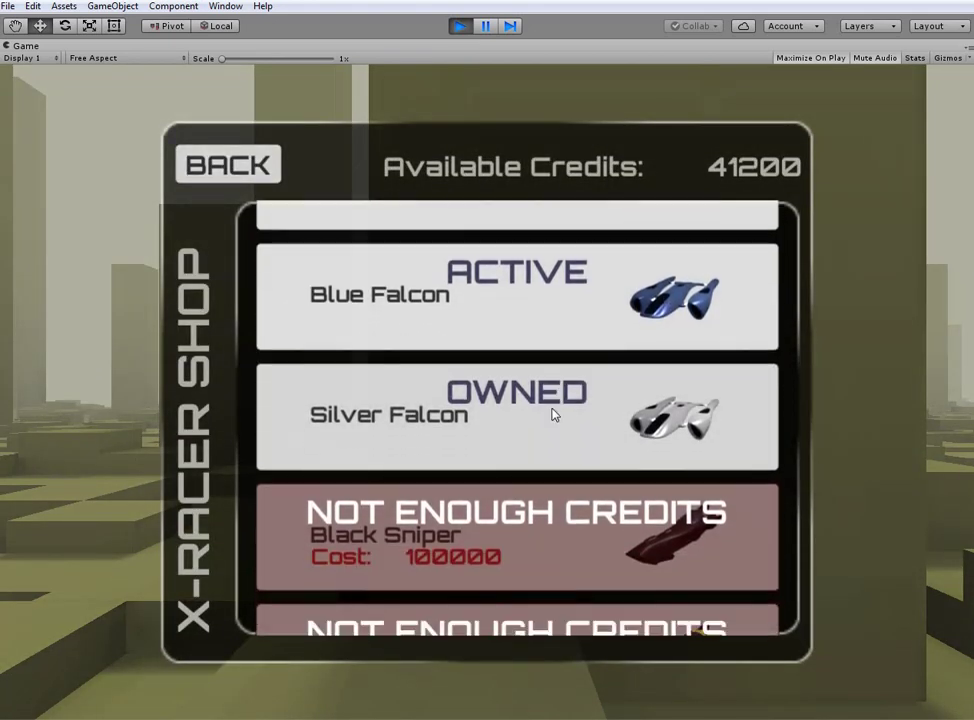
left_click_drag(550, 470, 552, 504)
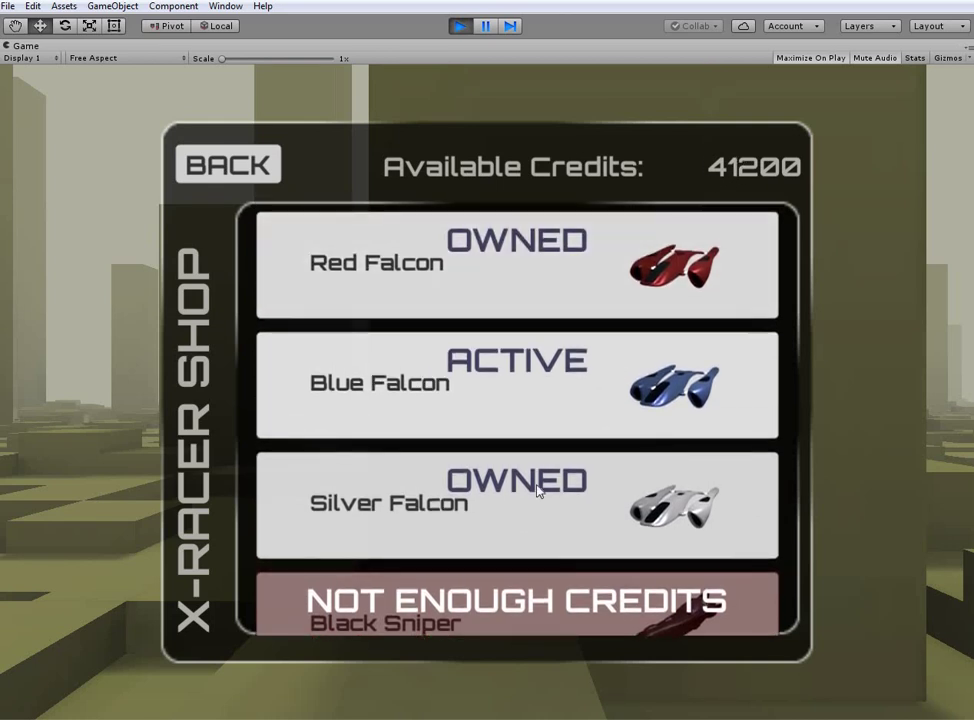
left_click(536, 424)
left_click_drag(536, 468, 534, 404)
left_click_drag(516, 510, 522, 562)
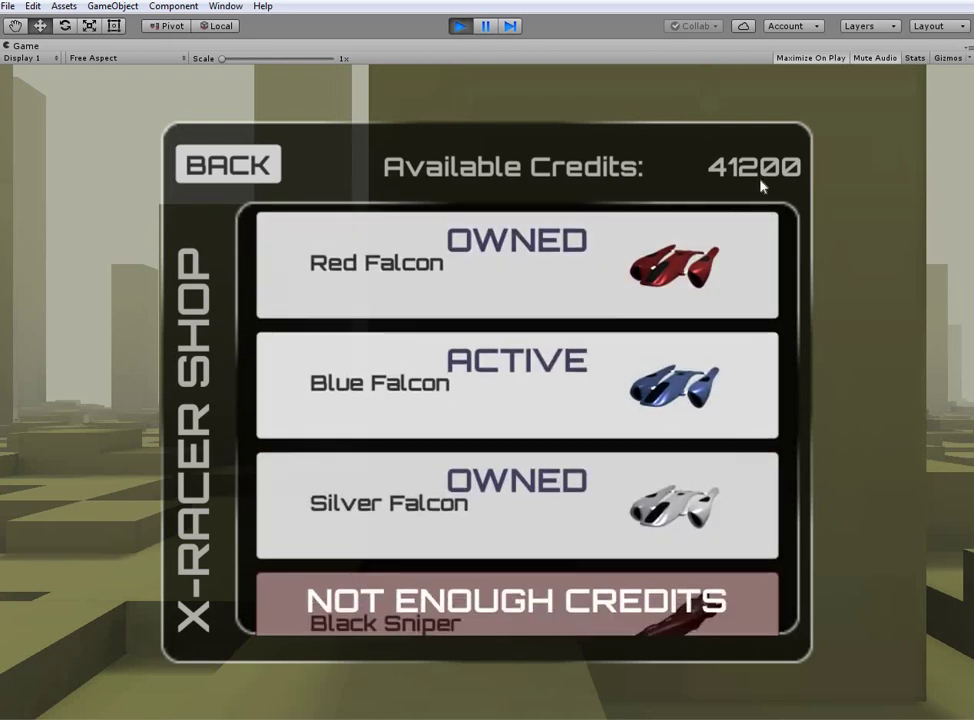
- Make the Red Falcon the active ship in the X-Racer Shop and go back to the crash screen
left_click_drag(483, 374, 470, 239)
scroll(477, 489, "up", 3)
left_click(531, 282)
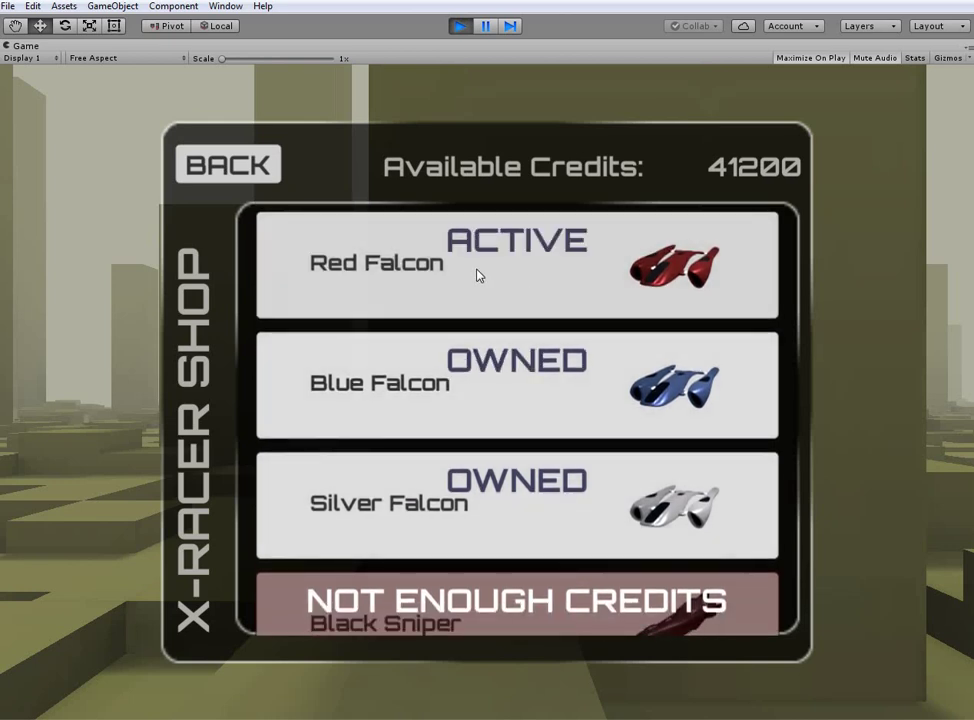
left_click(208, 167)
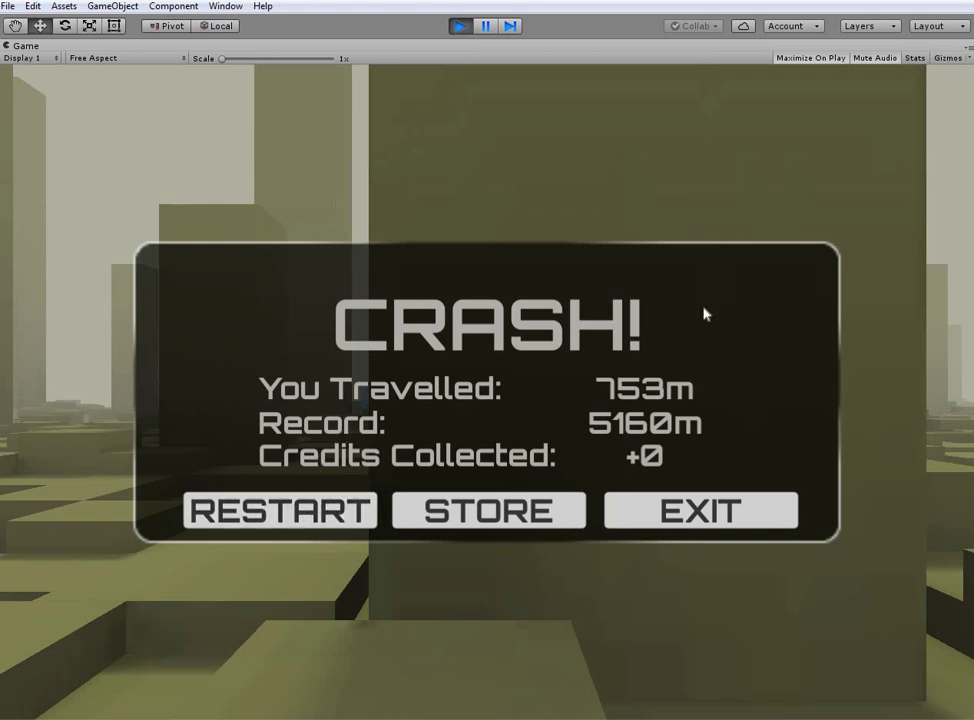
- Restart the race and playtest the Red Falcon between the towers and through the power-up rings until it crashes, and exit play mode
left_click(304, 517)
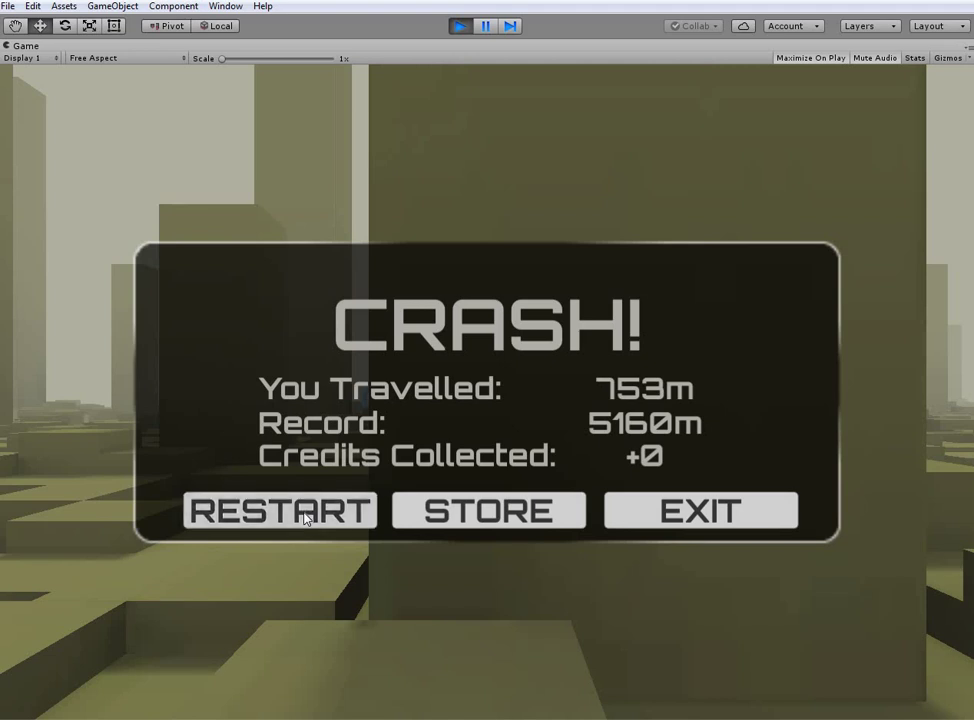
key("Left")
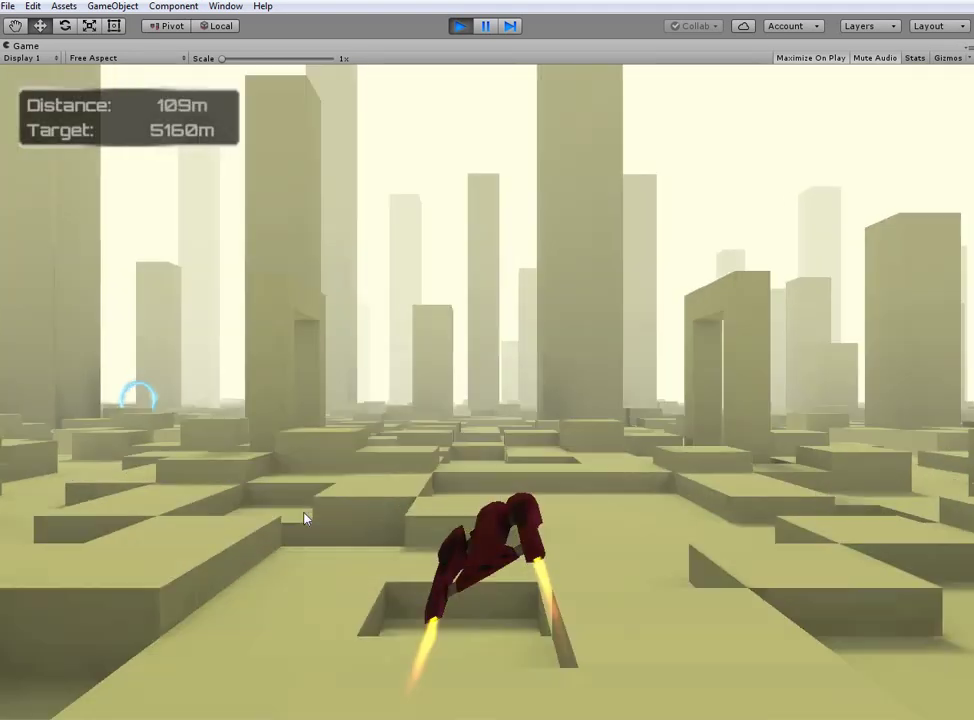
key("Left")
key("Right")
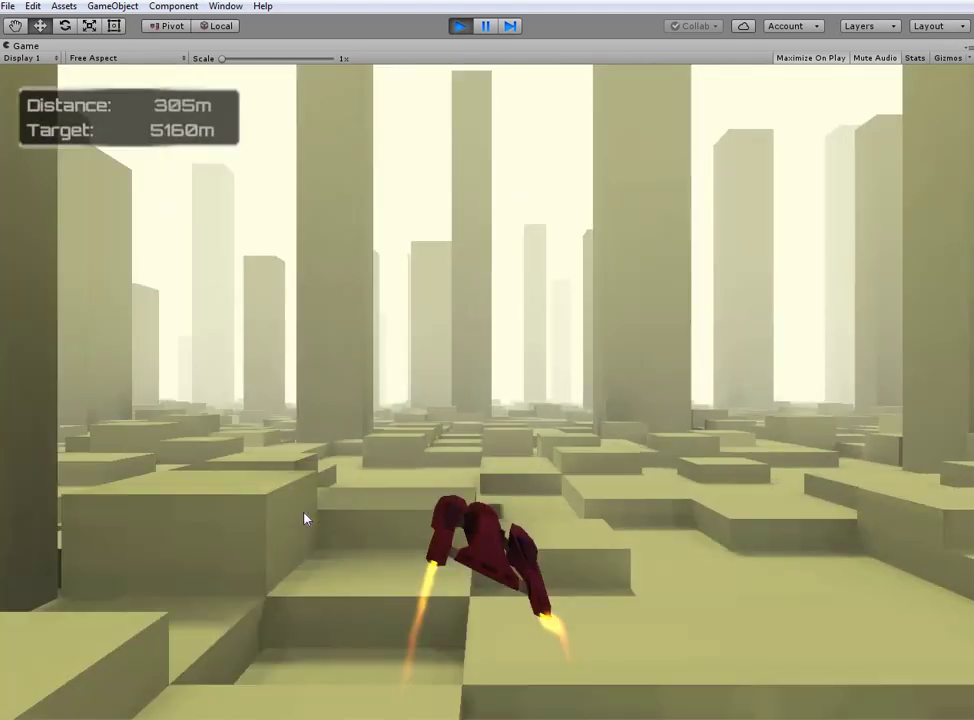
key("Left")
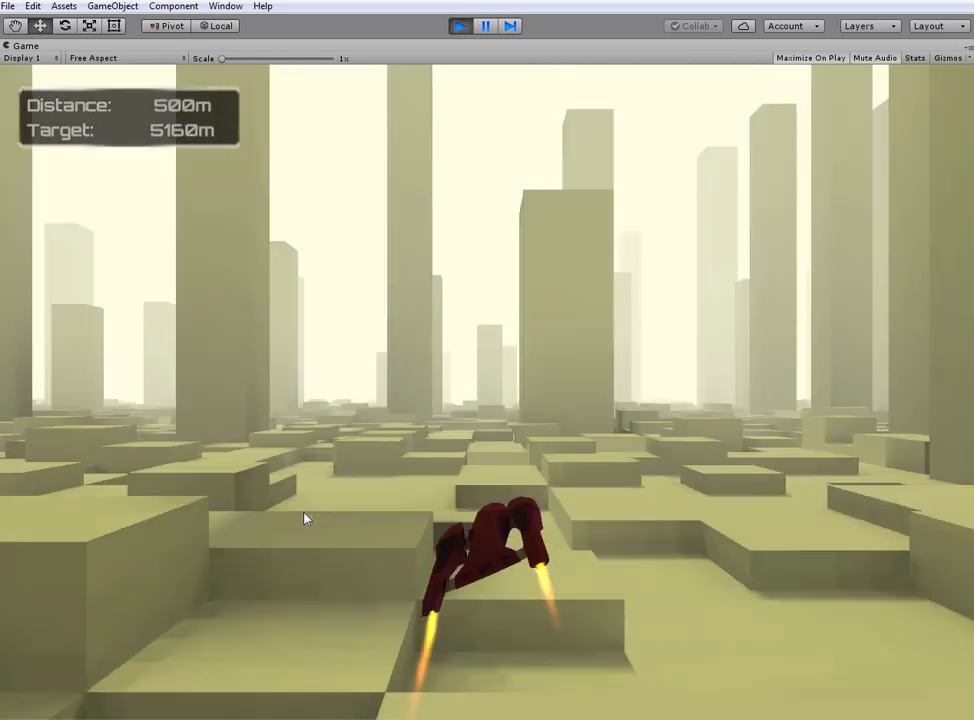
key("Right")
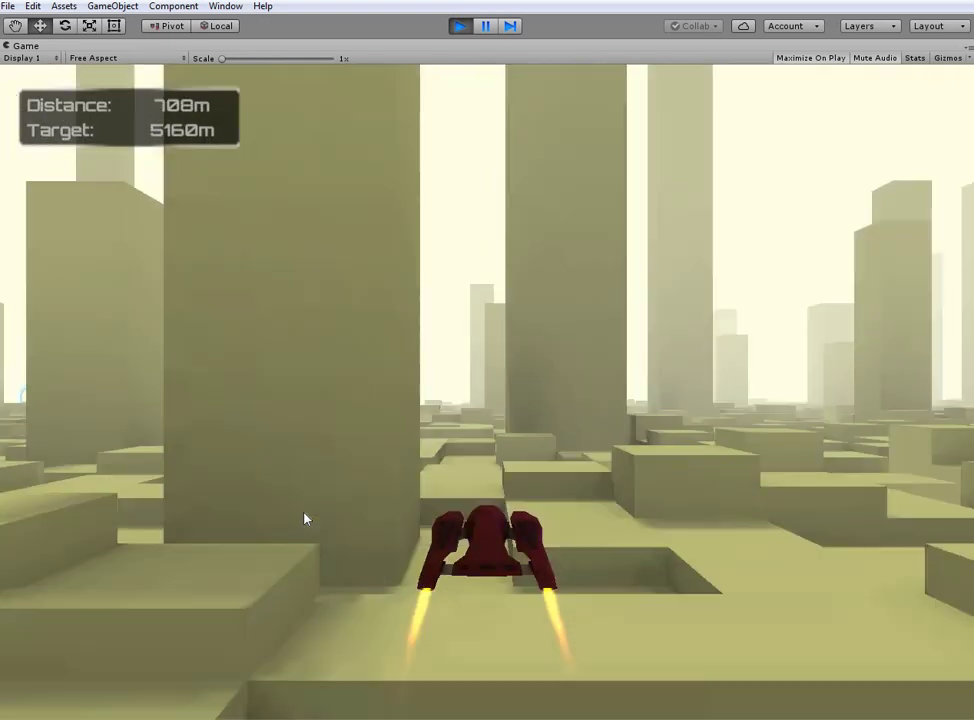
key("Left")
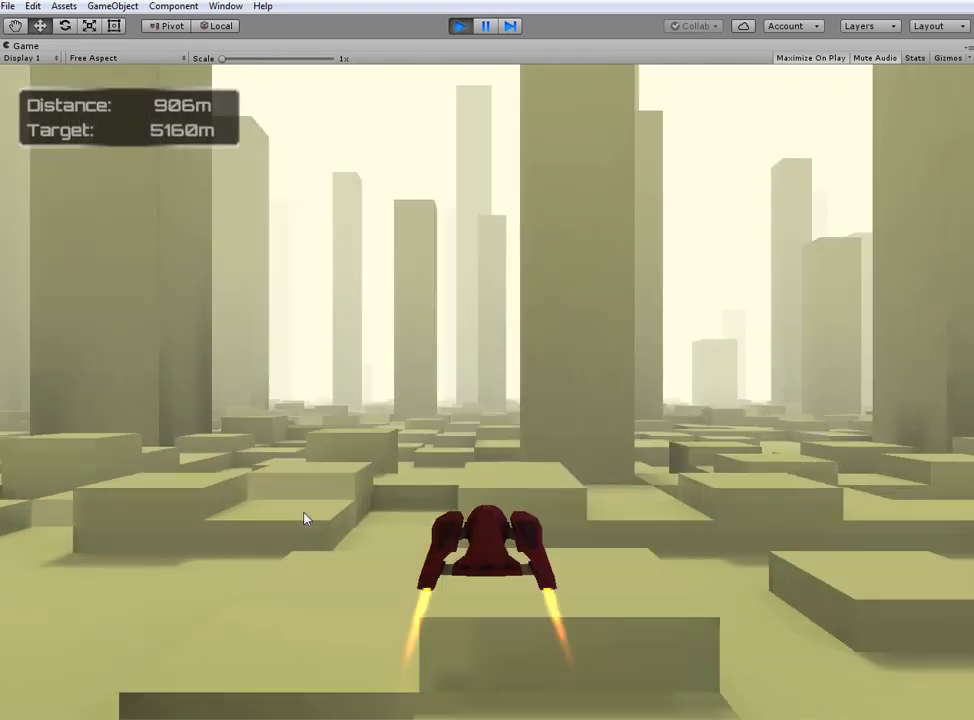
key("Left")
key("Left")
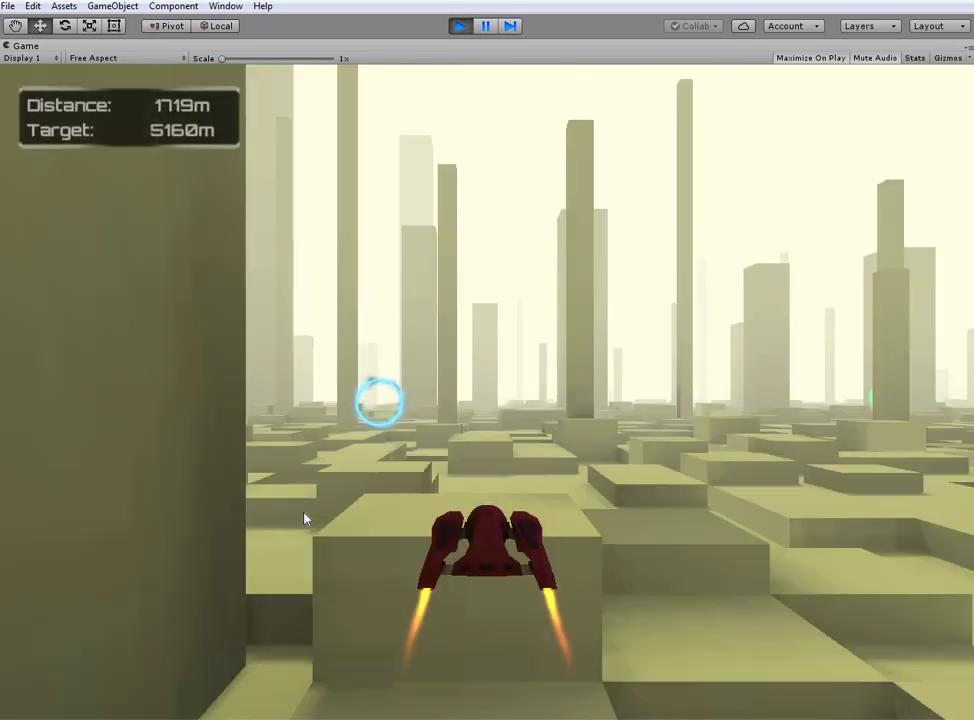
key("Right")
key("Right")
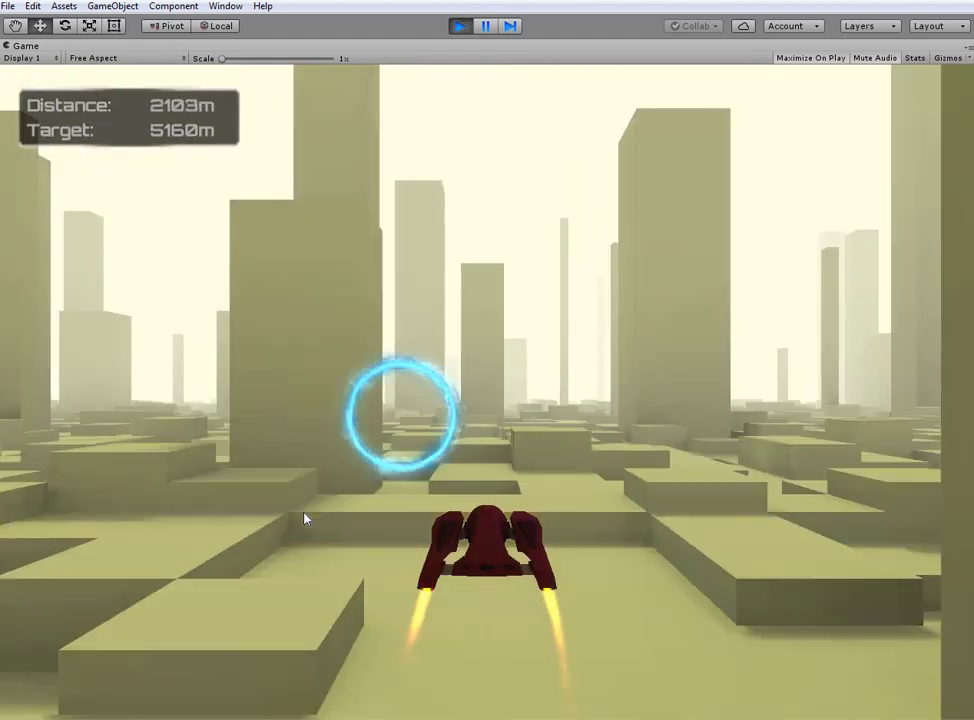
key("Left")
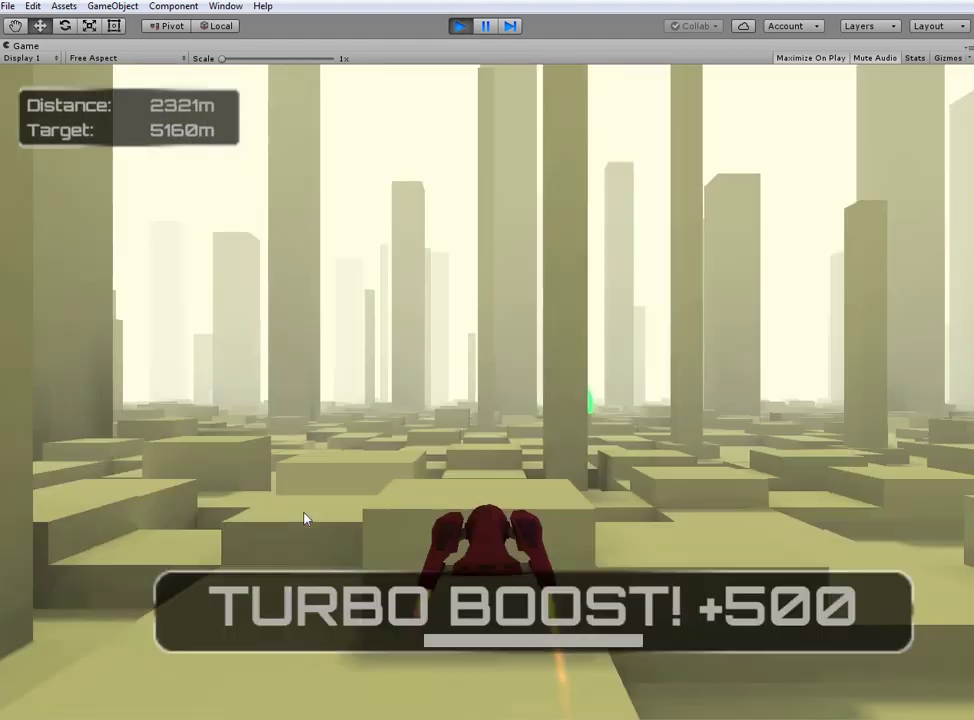
key("Left")
key("Left")
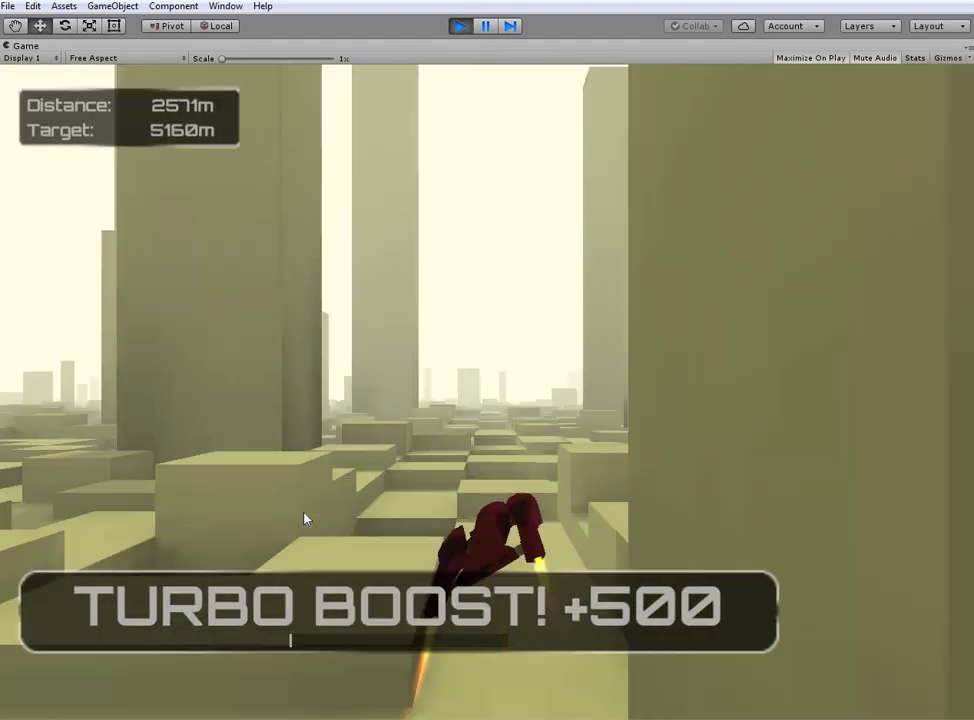
key("Left")
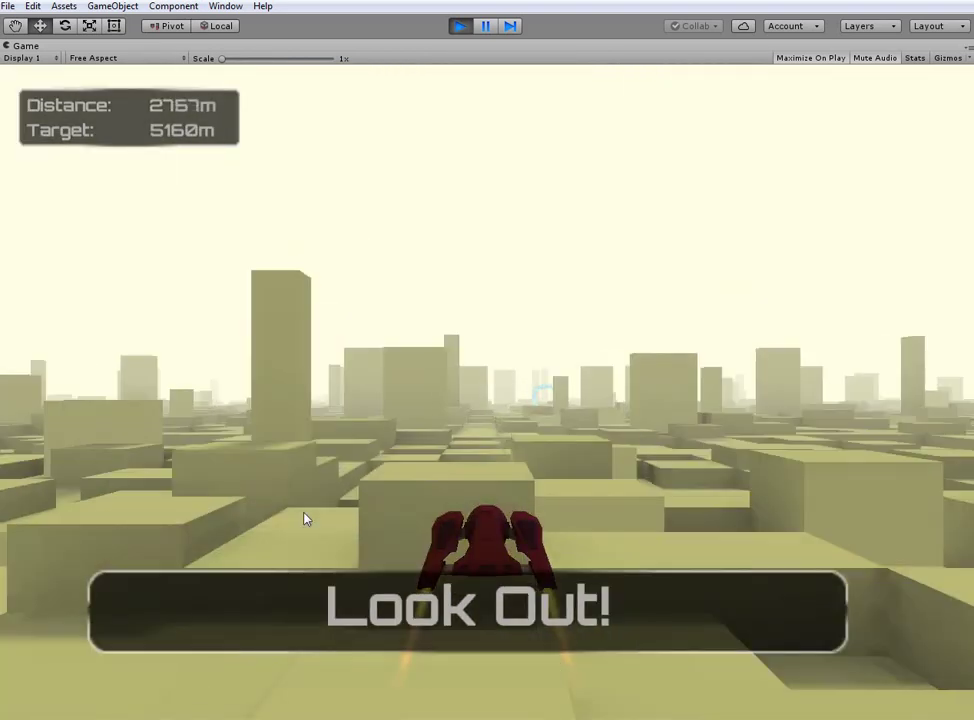
key("Right")
key("Right")
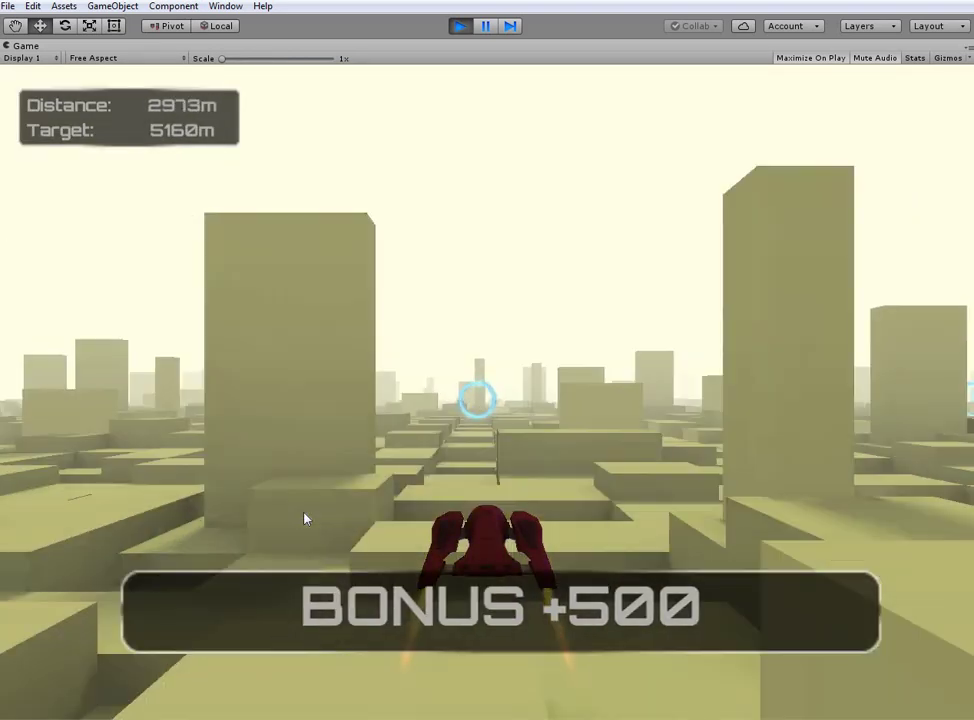
key("Left")
key("Right")
key("Right")
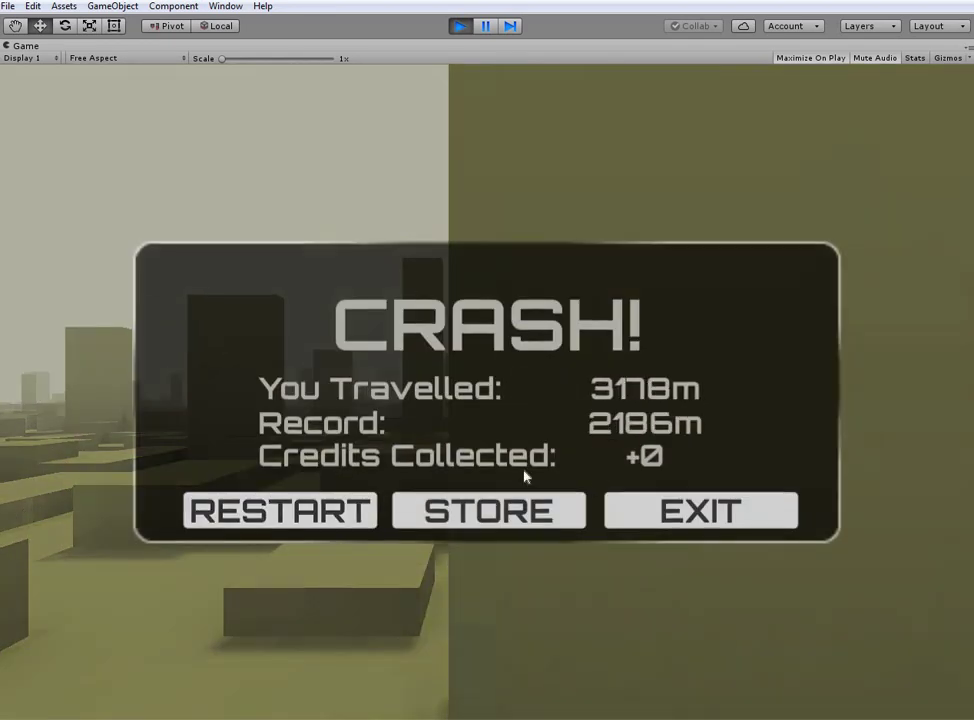
left_click(460, 26)
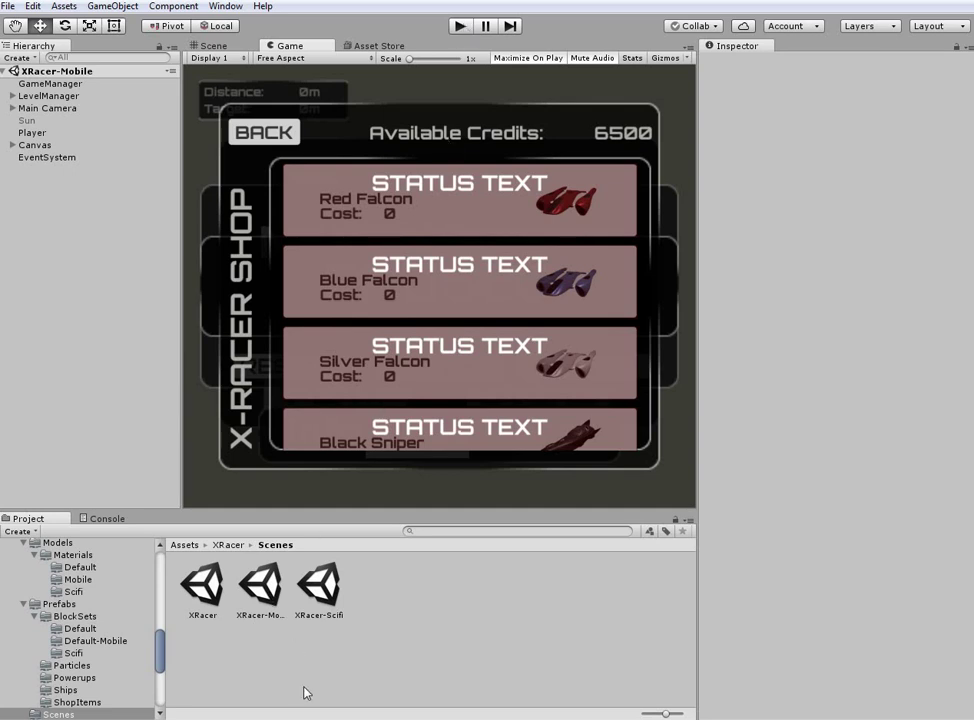
- Change the Shop Title text of the canvas's StoreMenu to "Xi-RACER SHOP" and save the XRacer-Mobile scene
left_click(184, 548)
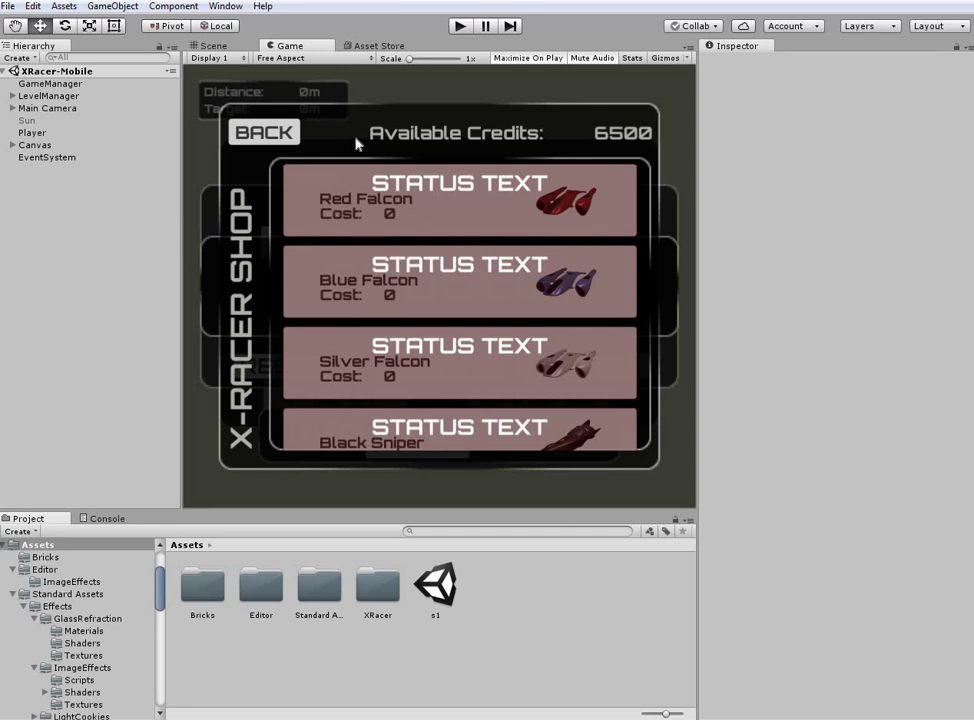
left_click(212, 45)
left_click(284, 46)
left_click(12, 145)
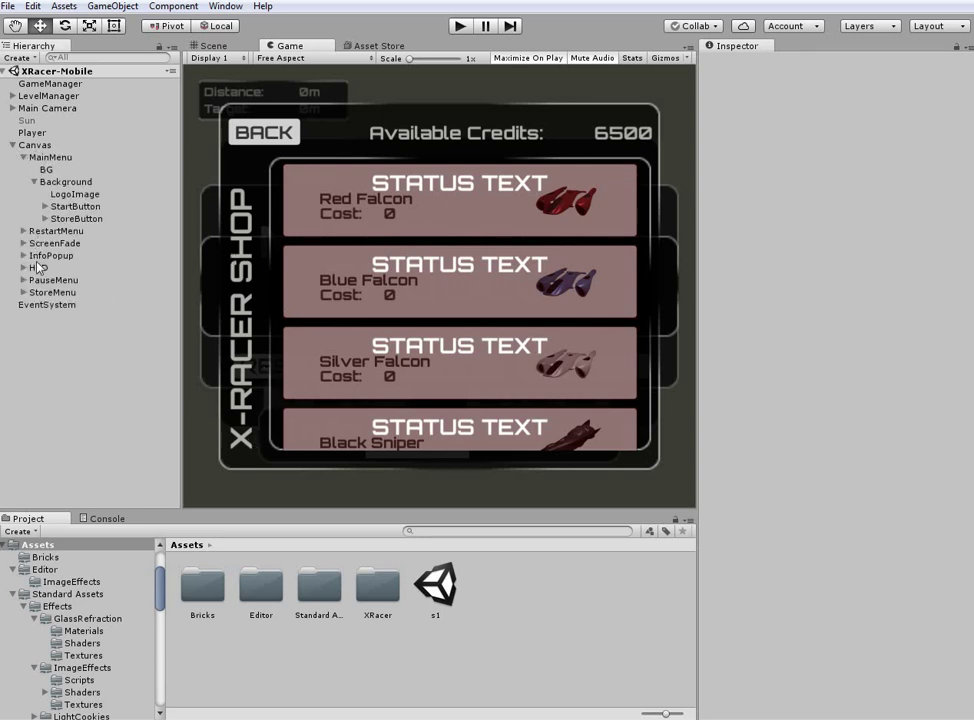
left_click(23, 292)
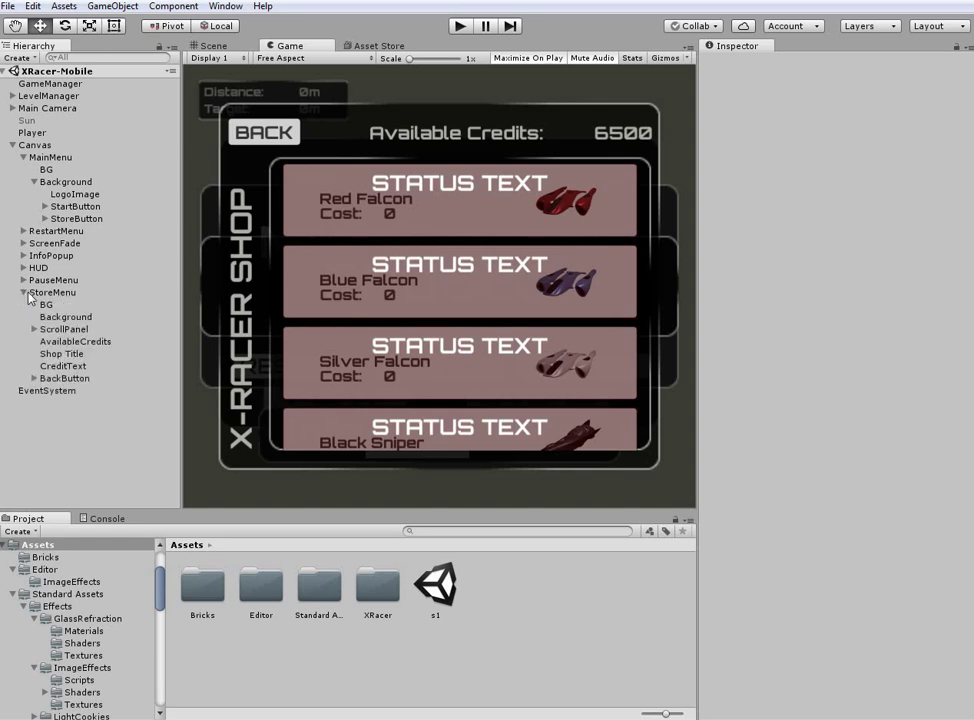
left_click(65, 355)
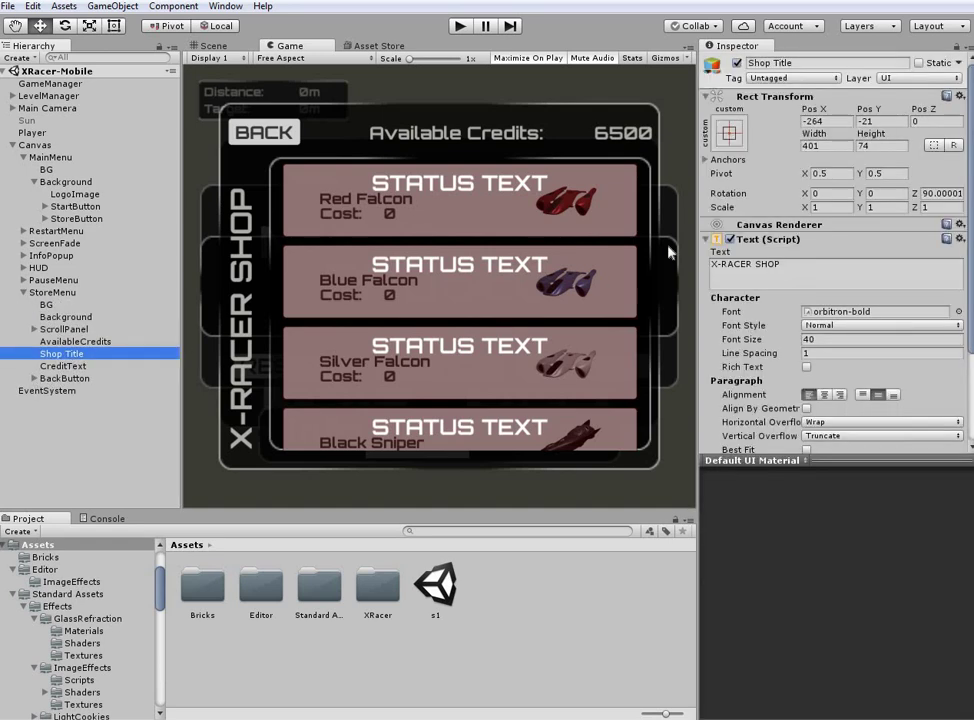
left_click_drag(800, 267, 706, 268)
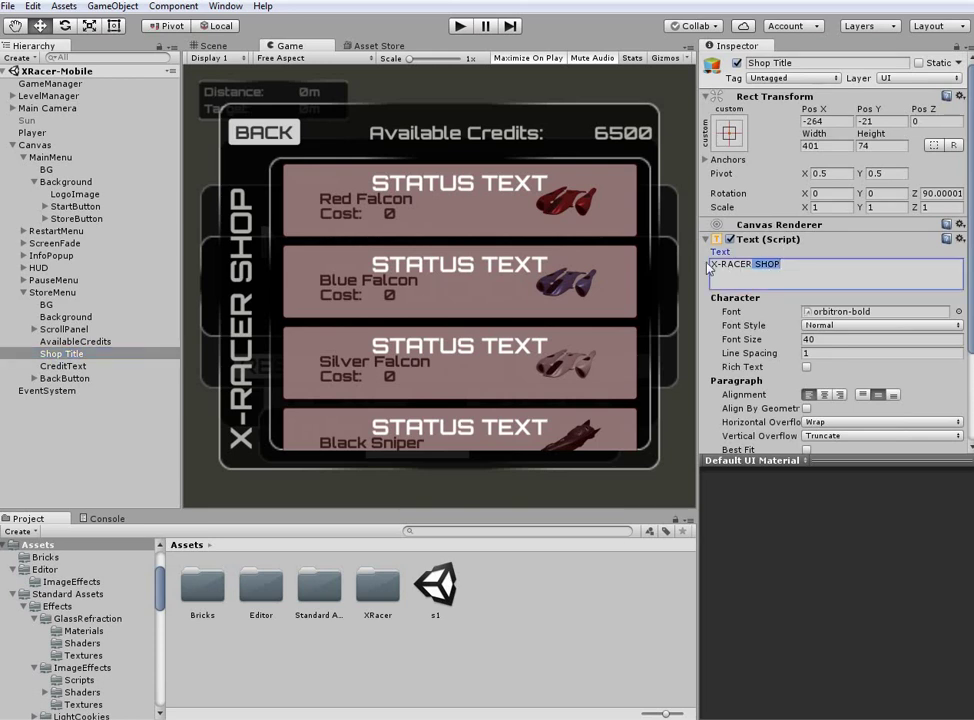
left_click(790, 270)
type("i")
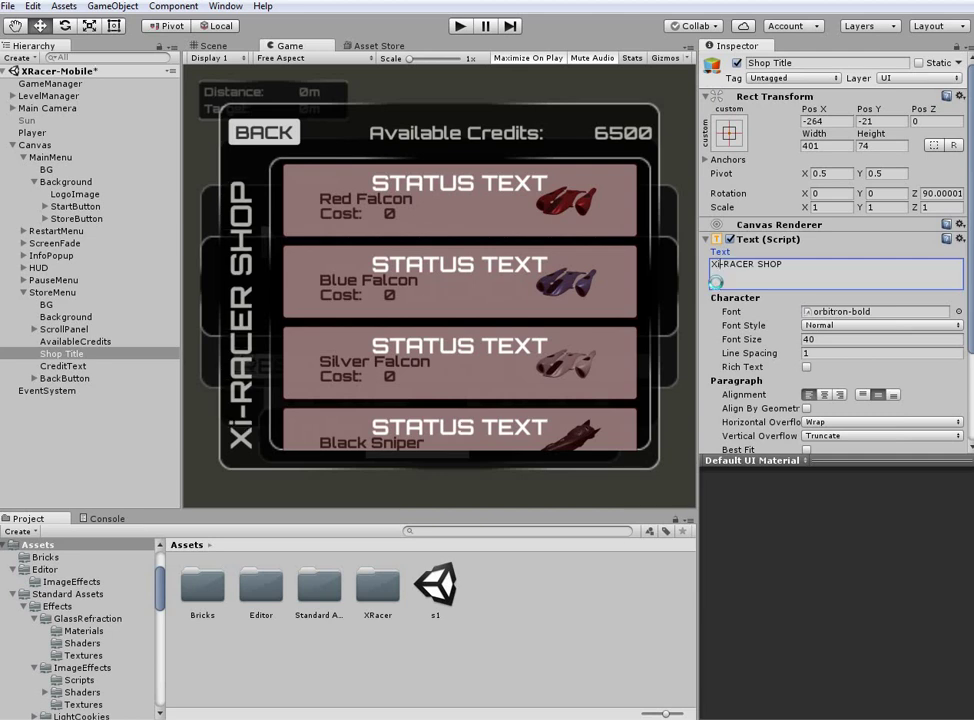
left_click(23, 292)
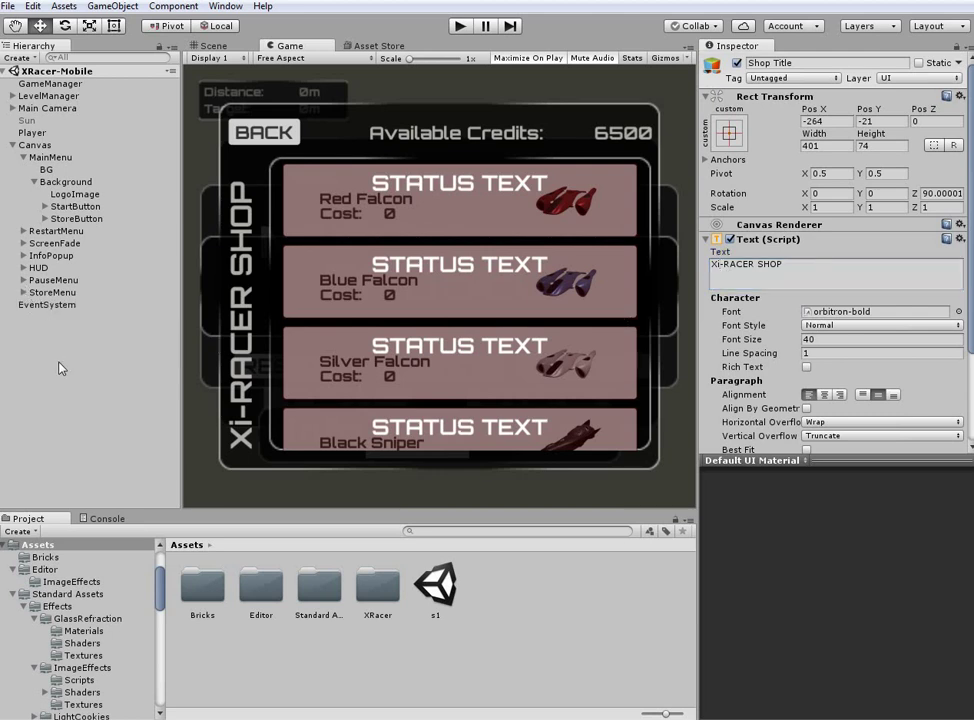
left_click(59, 375)
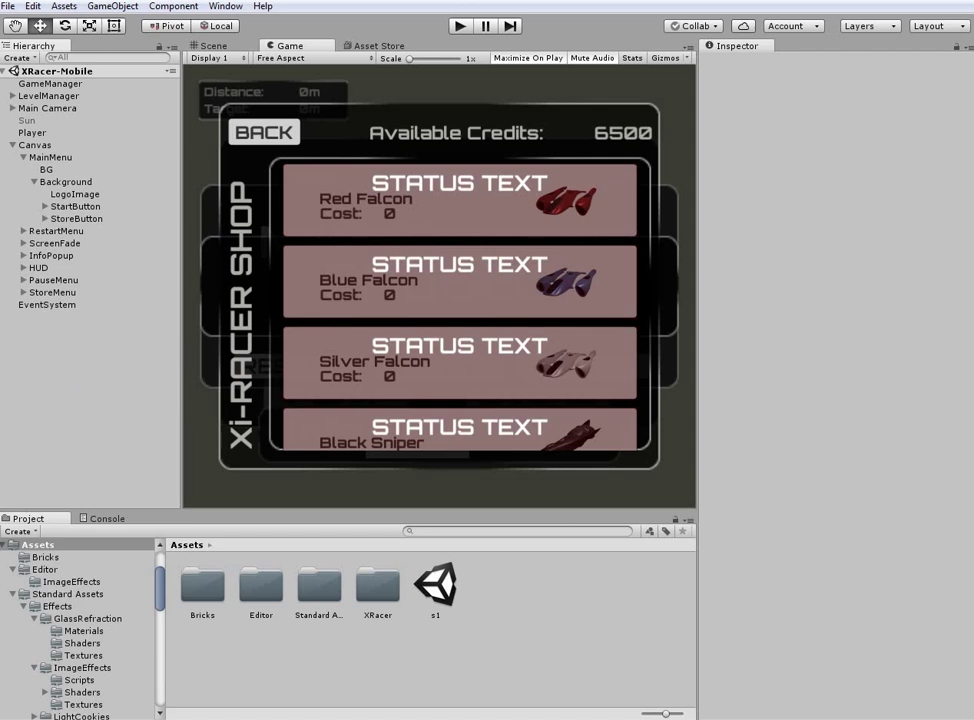
- Collapse the Canvas hierarchy and check the renamed shop title in both the Scene and Game views
left_click(7, 6)
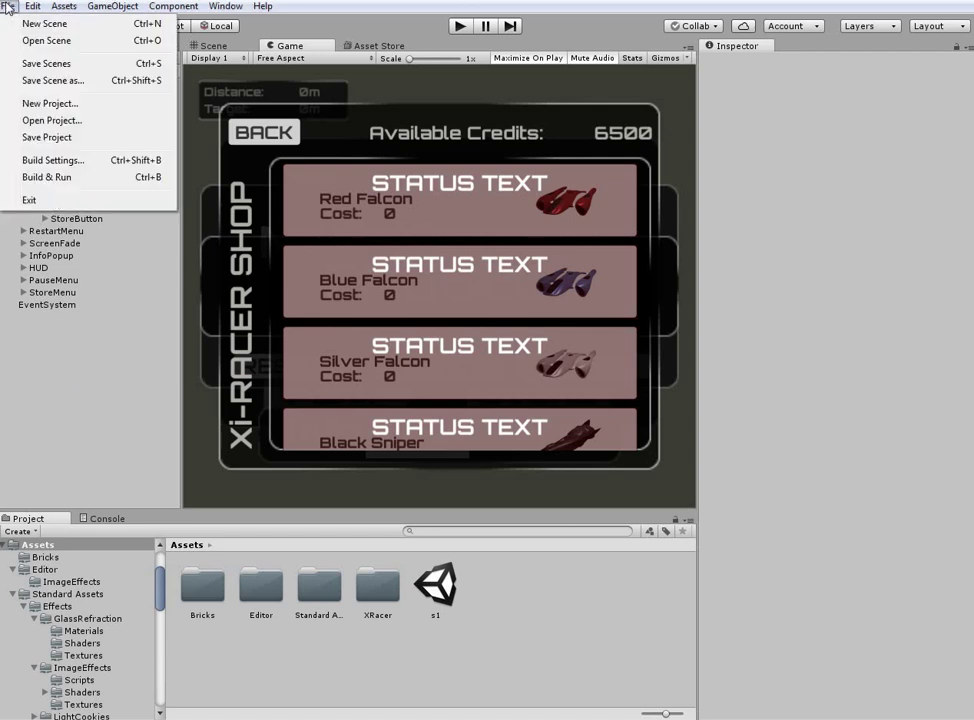
left_click(110, 451)
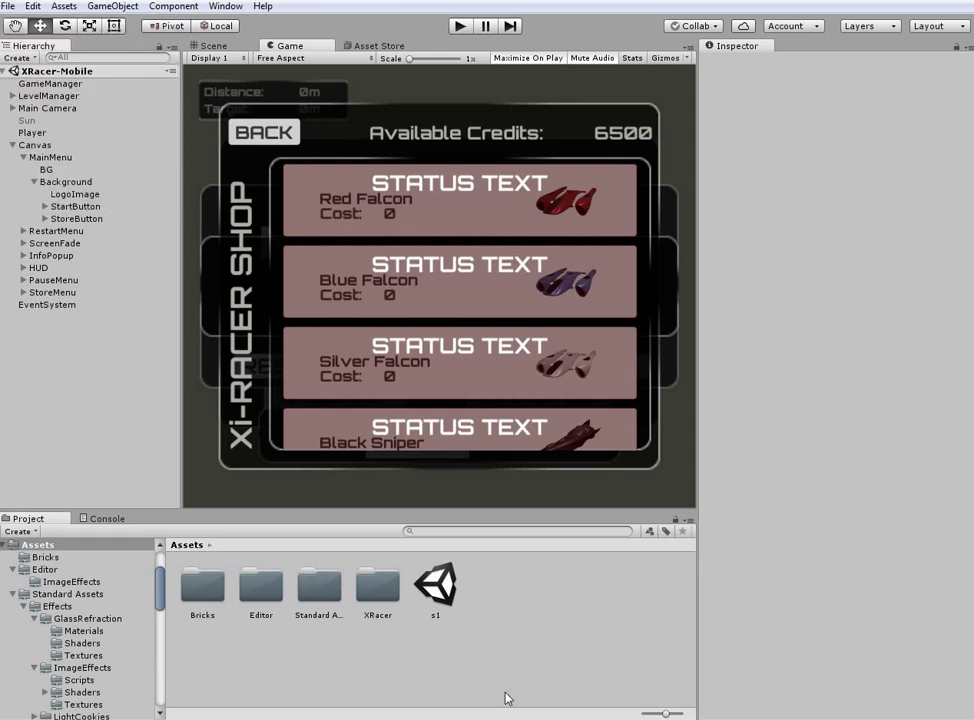
left_click(211, 46)
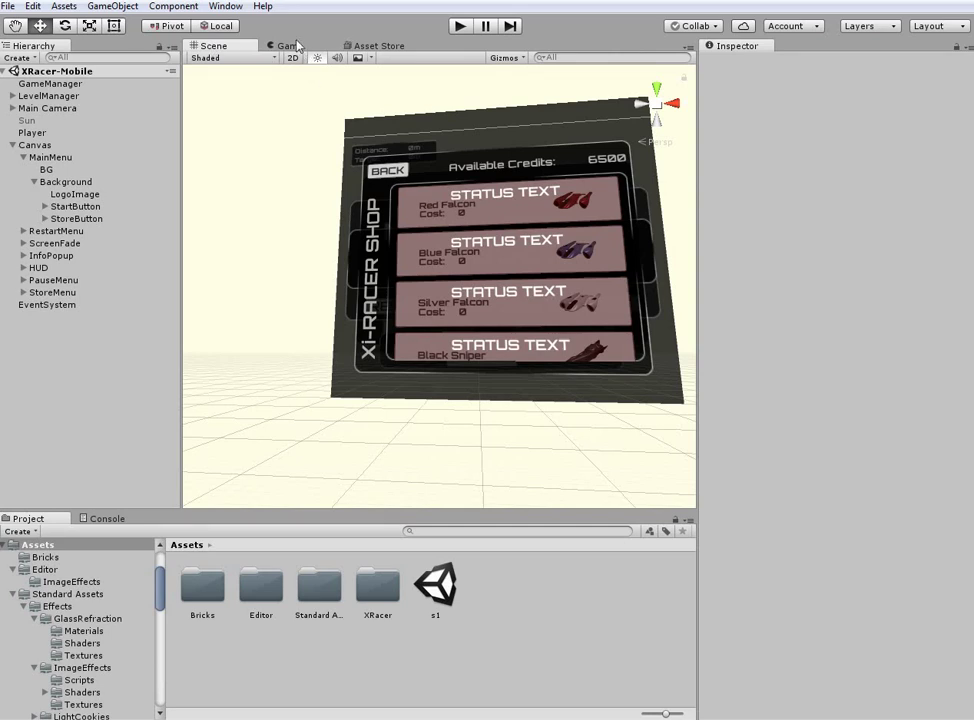
left_click(14, 145)
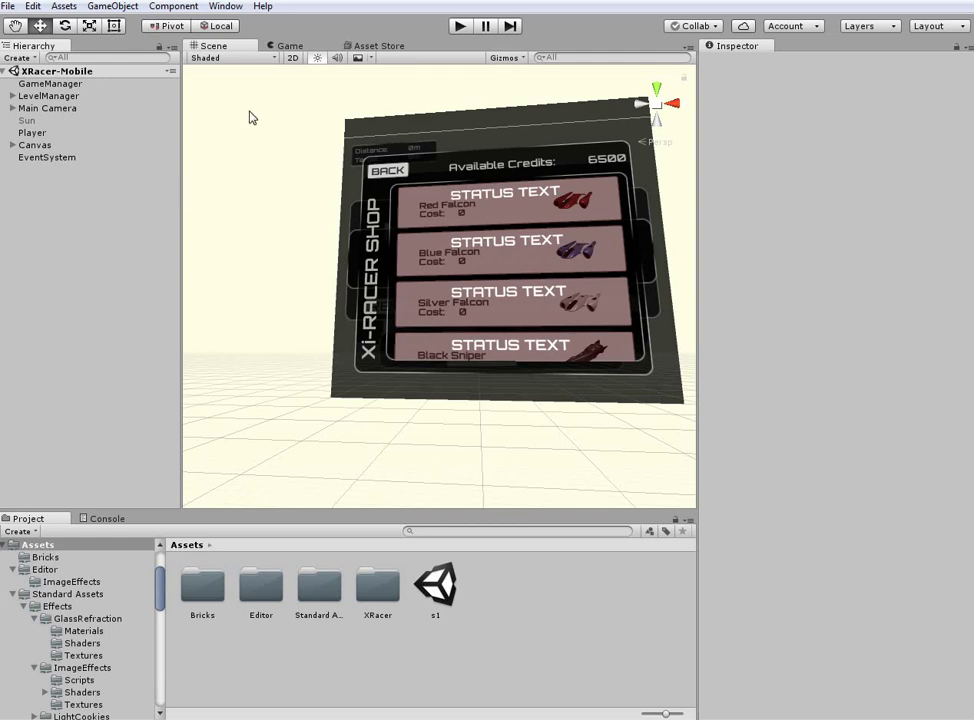
left_click(290, 45)
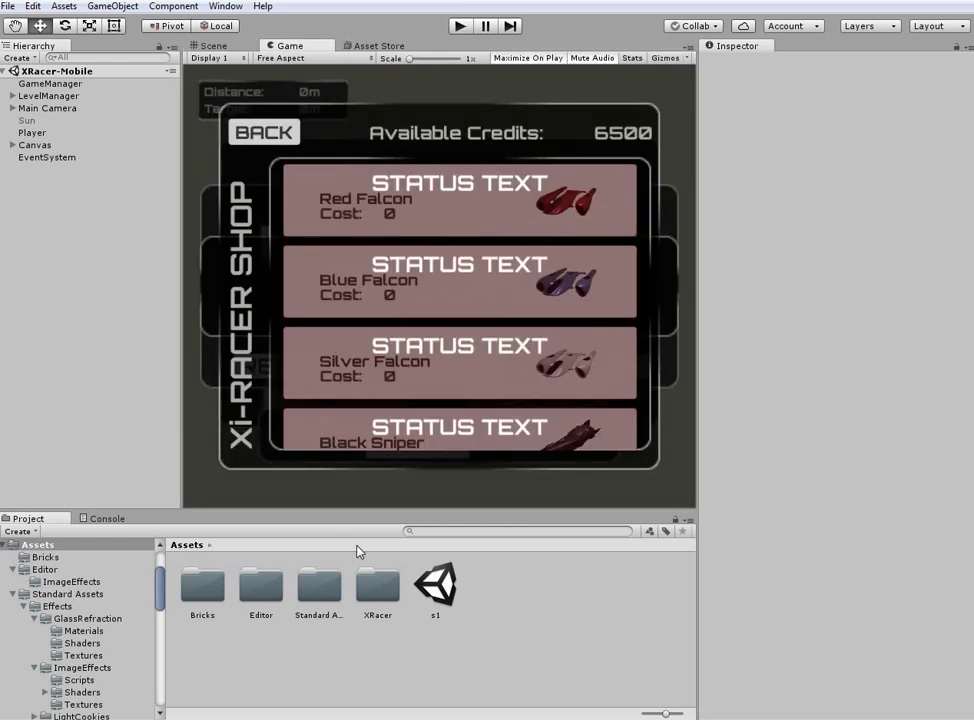
left_click(215, 46)
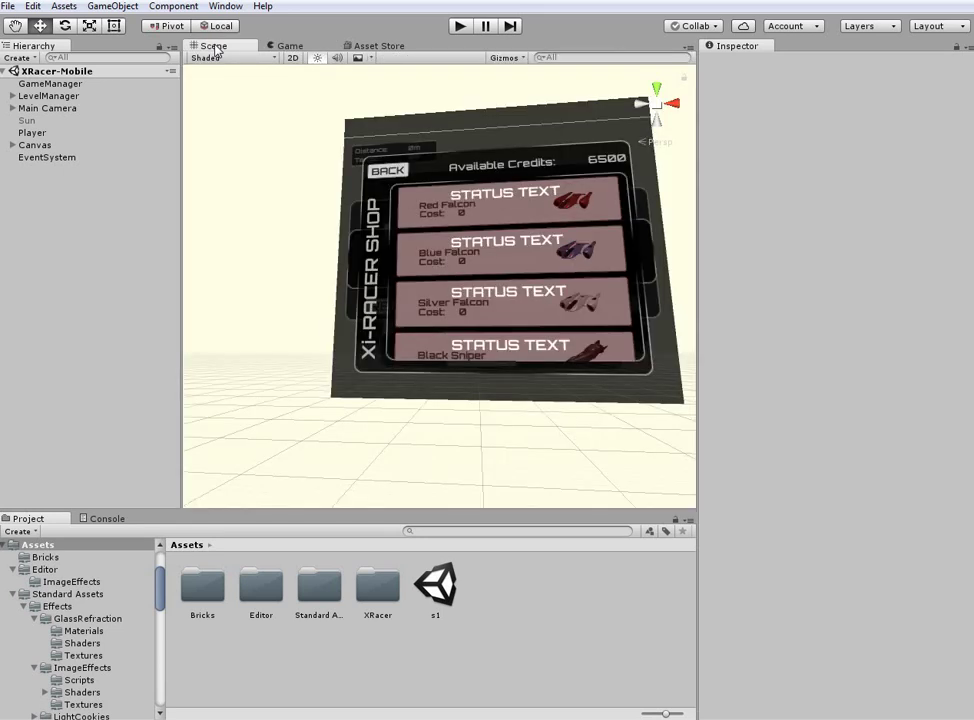
left_click(300, 45)
- Run the mobile scene briefly to view its main menu, and exit play mode
left_click(460, 26)
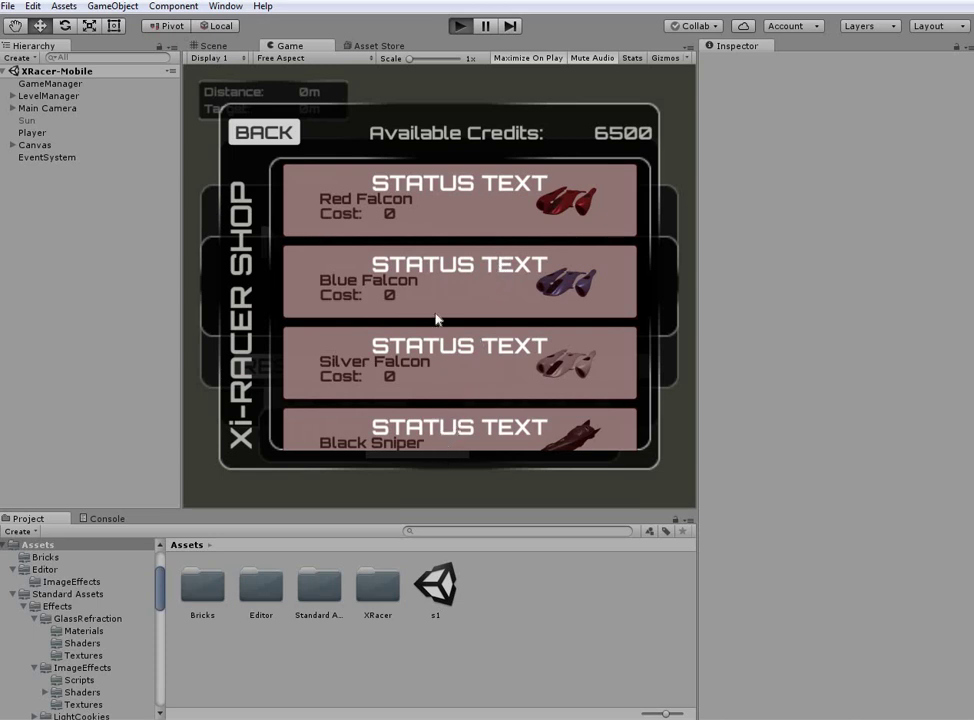
left_click(460, 26)
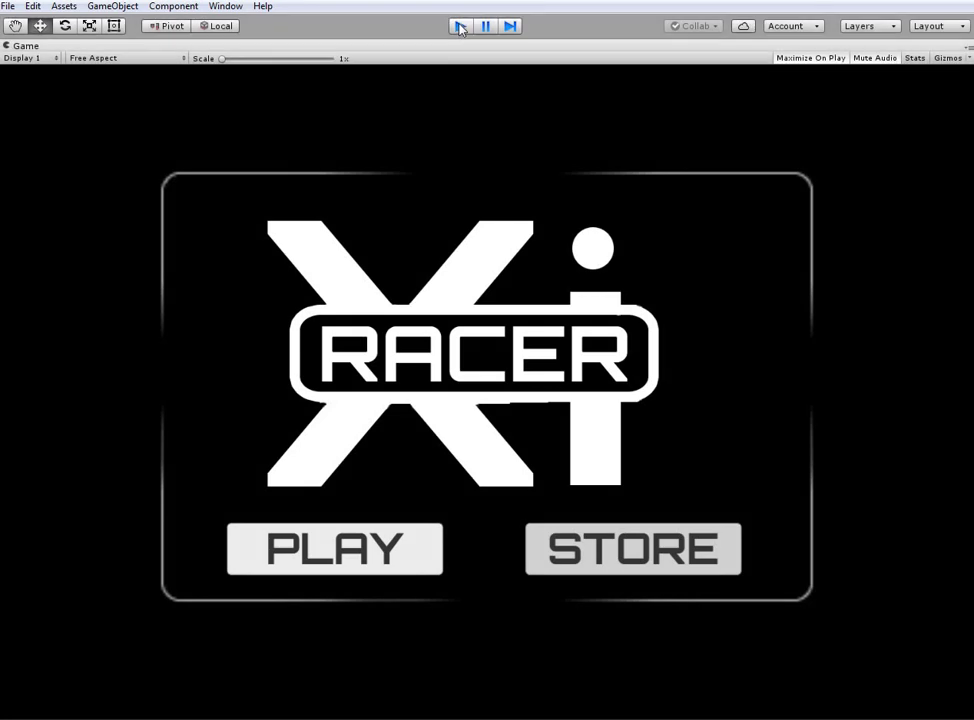
left_click(460, 26)
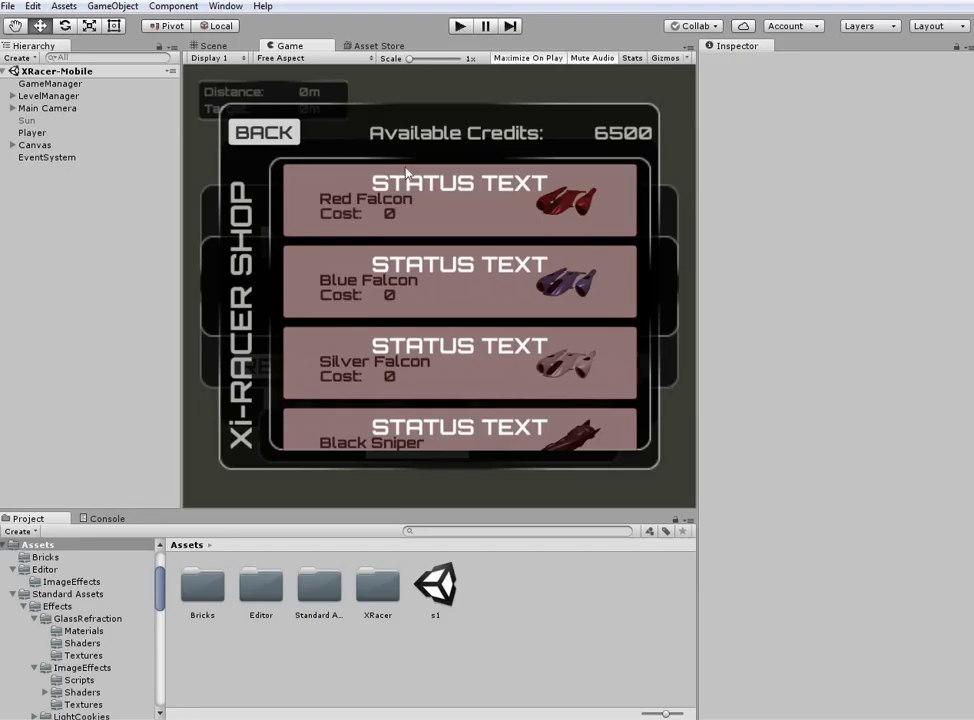
- Open the XRacer-Scifi scene from the project's XRacer/Scenes folder and clear the asset selection
double_click(374, 595)
double_click(526, 587)
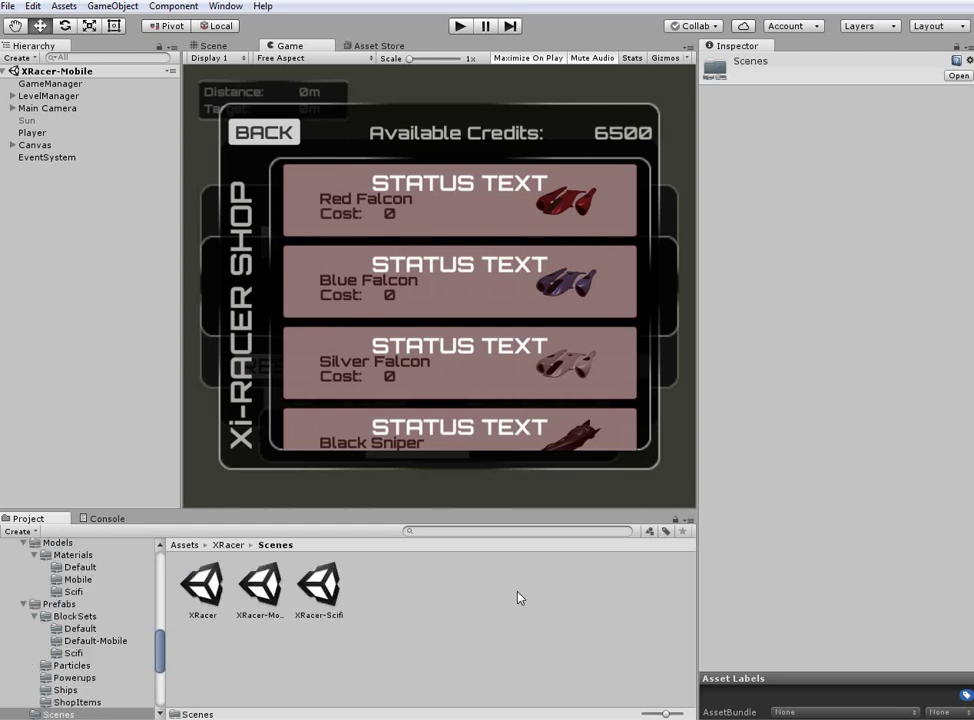
double_click(320, 590)
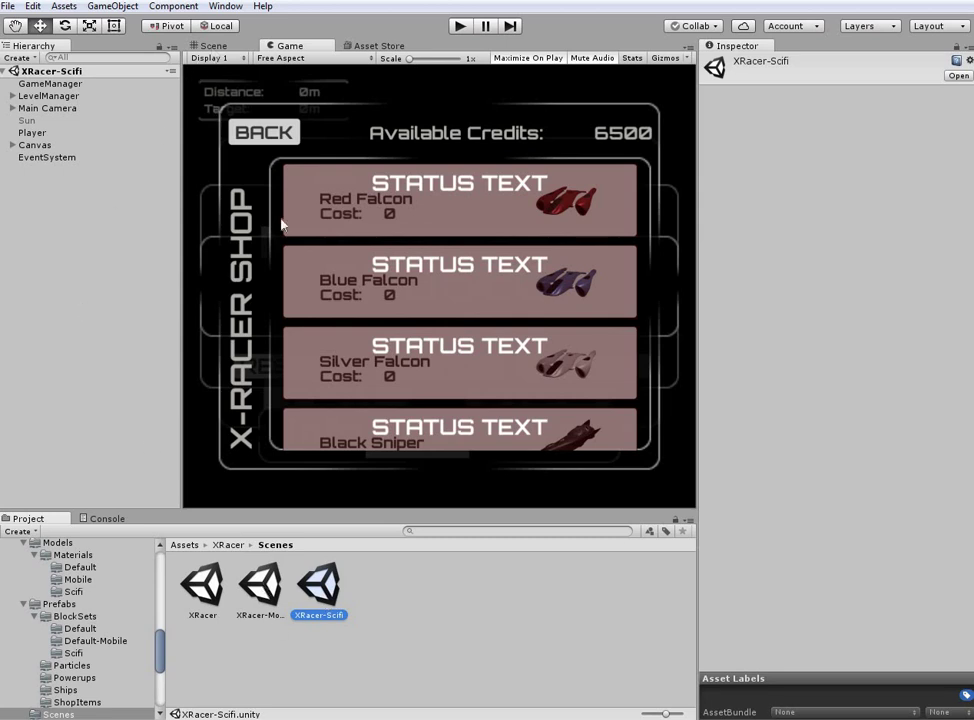
left_click(380, 646)
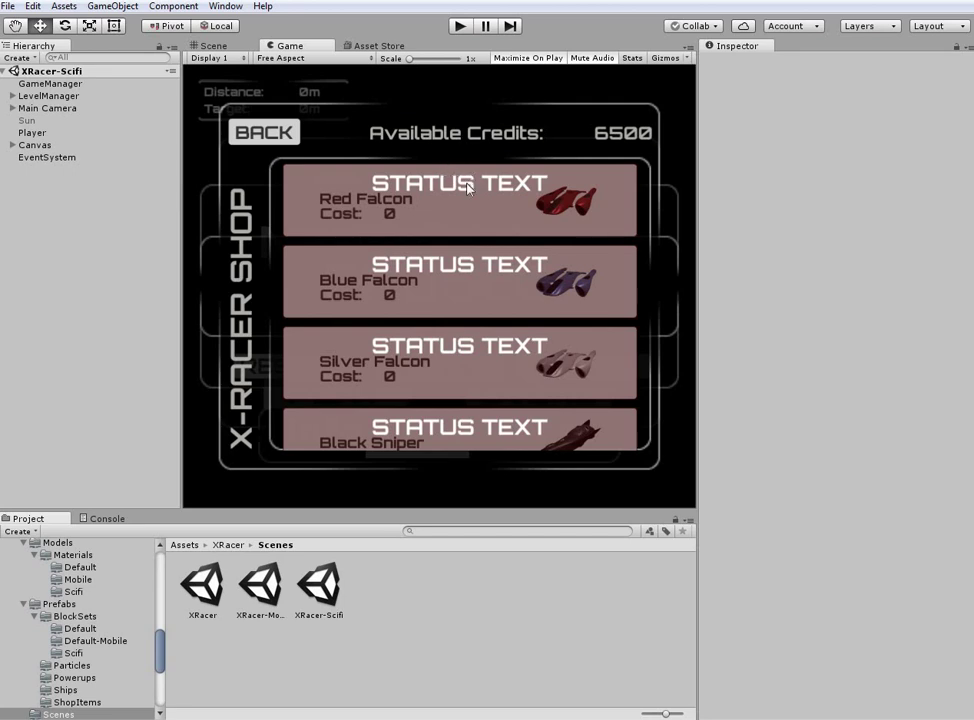
- Playtest the sci-fi scene from its main menu until the ship crashes, and exit play mode
left_click(459, 27)
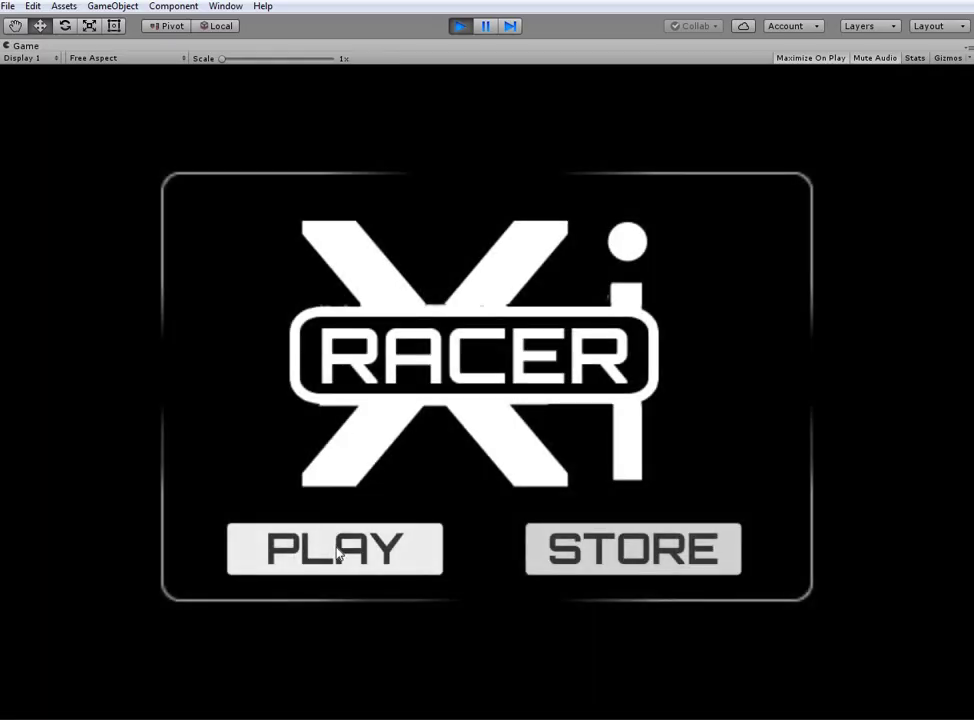
left_click(338, 551)
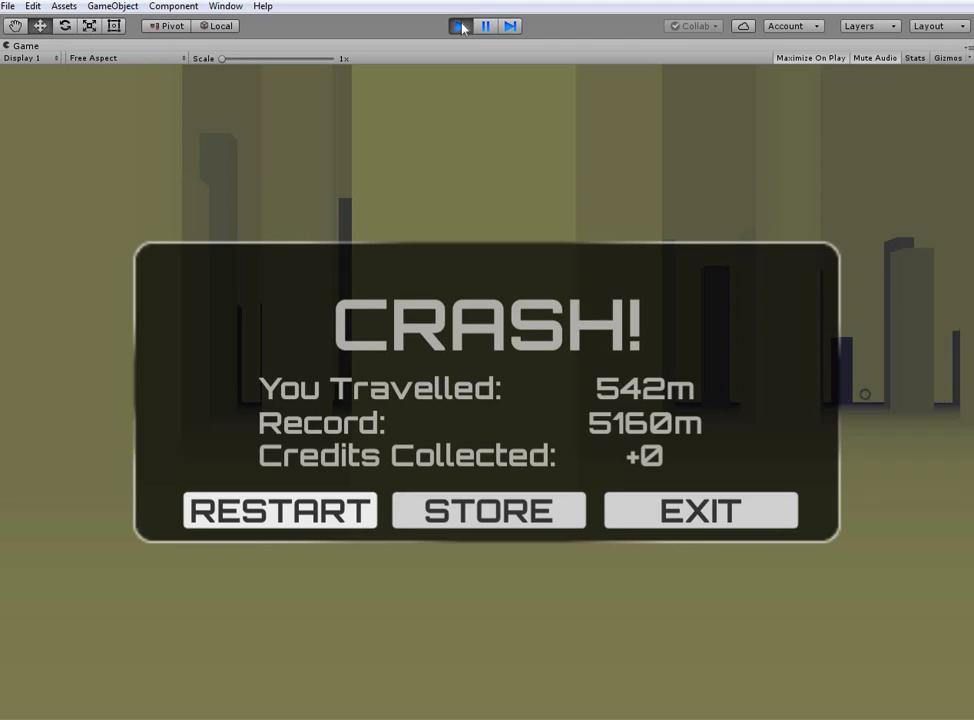
left_click(459, 27)
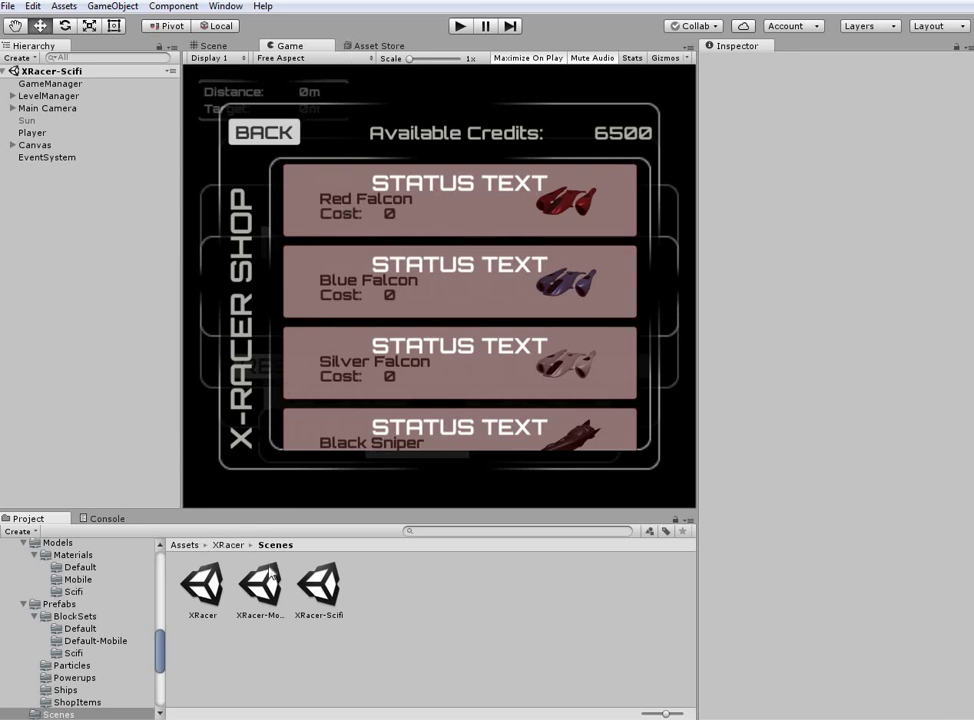
- Assign the brick1 texture from the Bricks folder as the base texture of the Ground material in XRacer/Models/Materials/Scifi
left_click(229, 545)
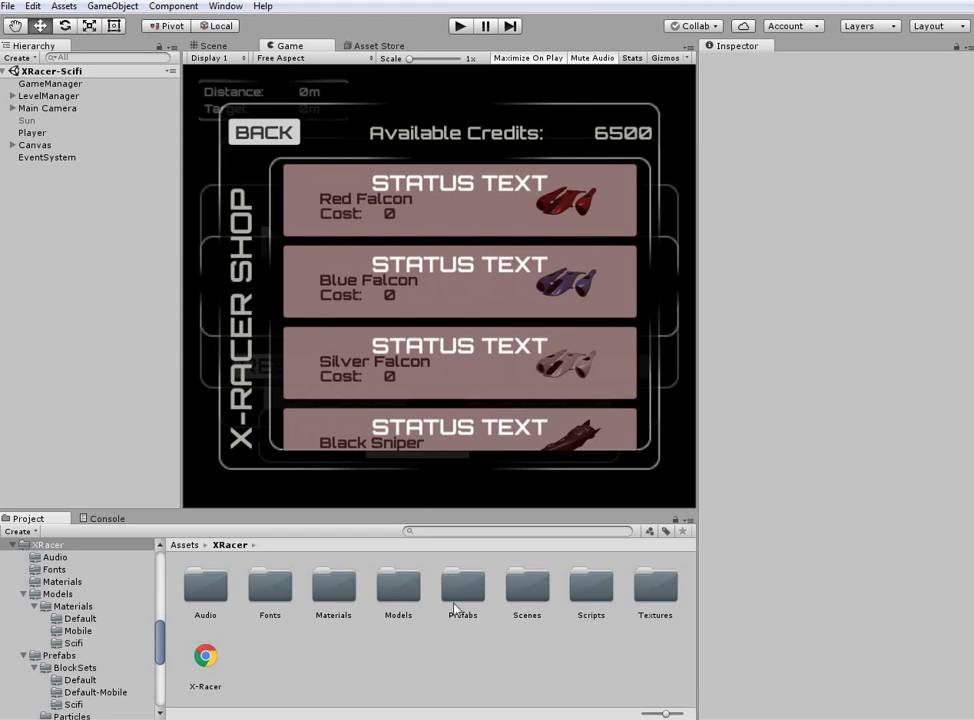
double_click(397, 580)
double_click(210, 585)
left_click(205, 585)
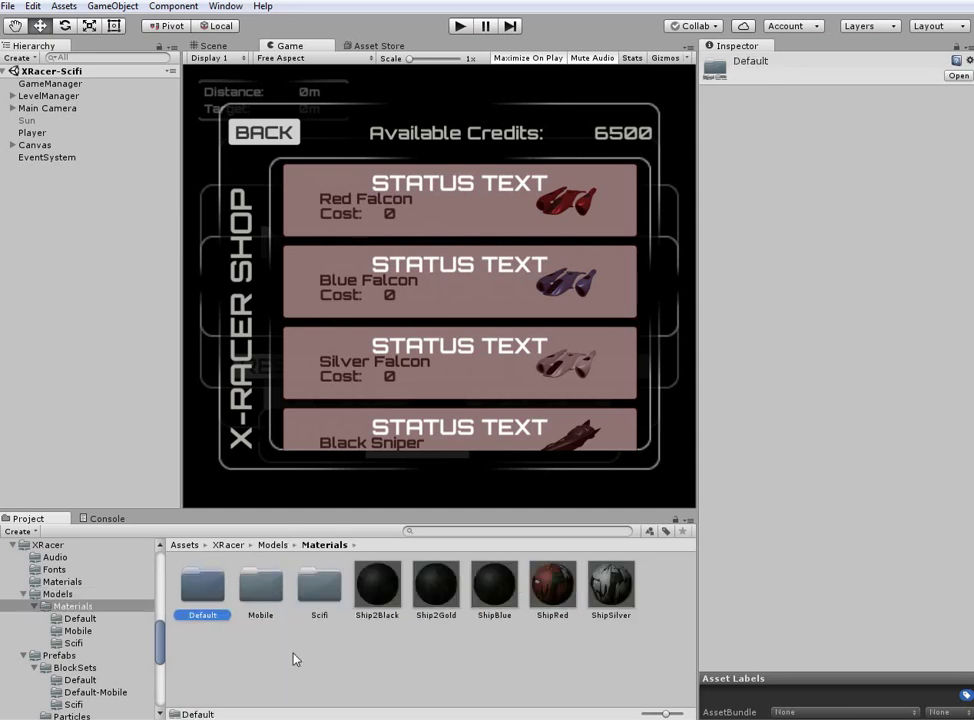
left_click(320, 588)
double_click(320, 590)
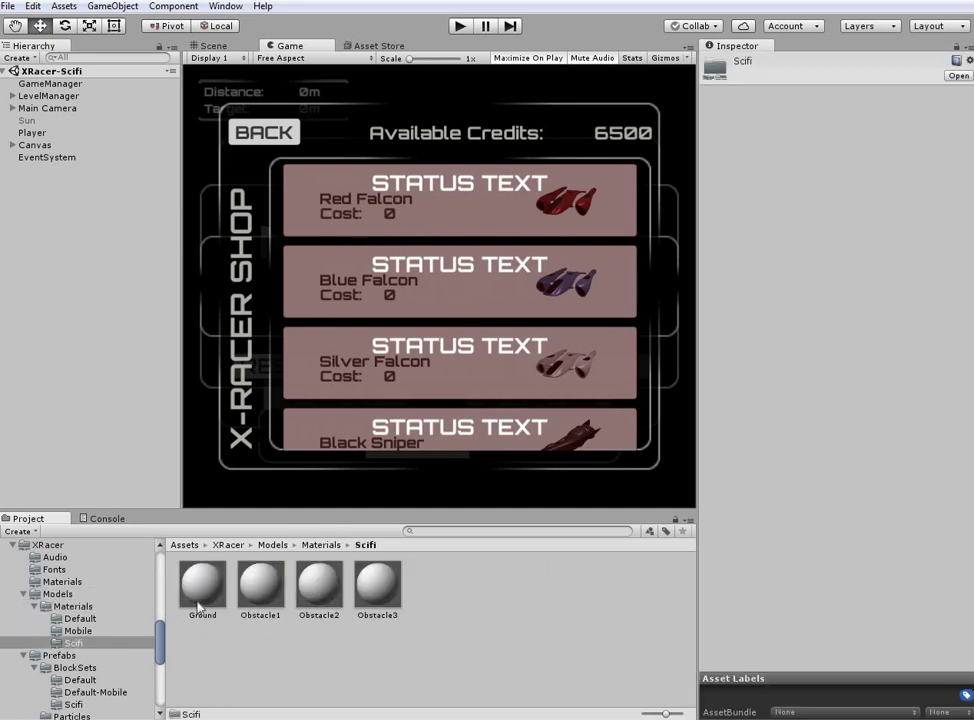
left_click(196, 598)
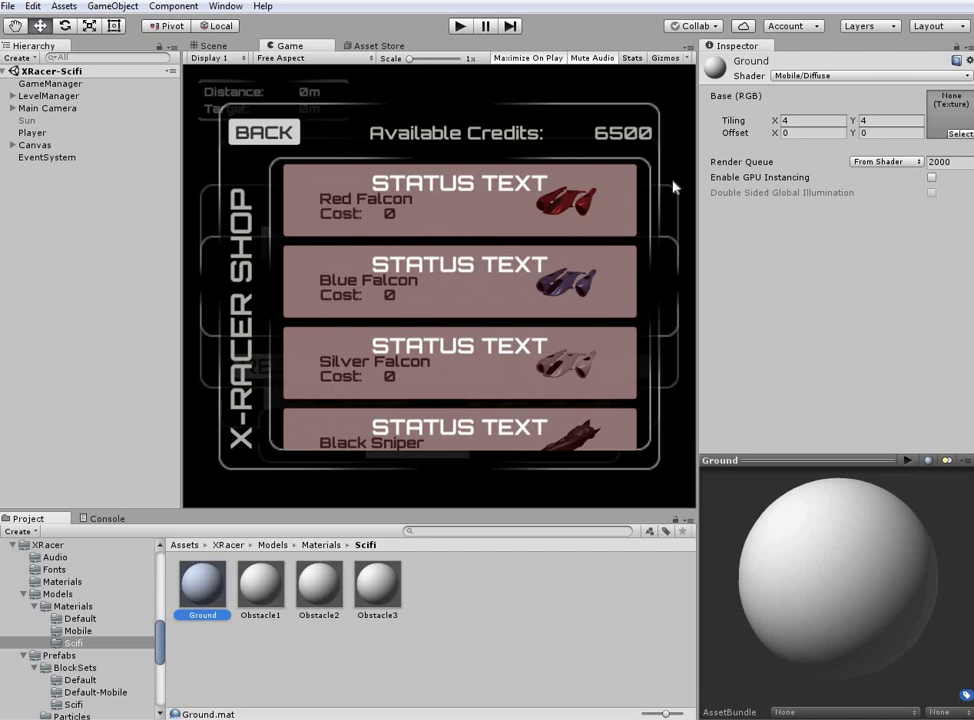
left_click(185, 546)
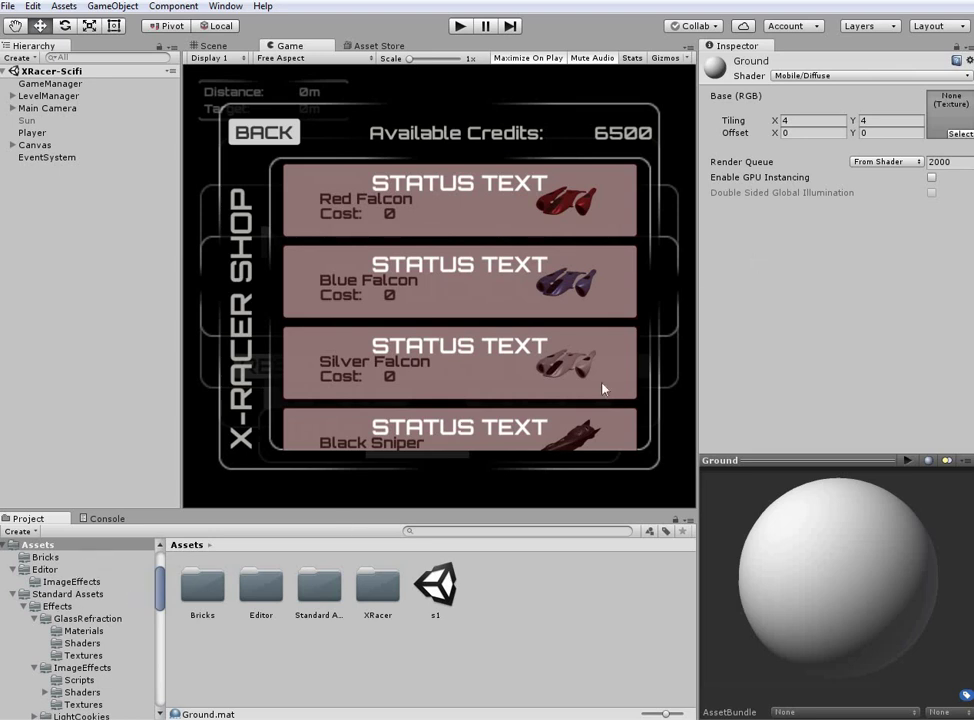
left_click(39, 557)
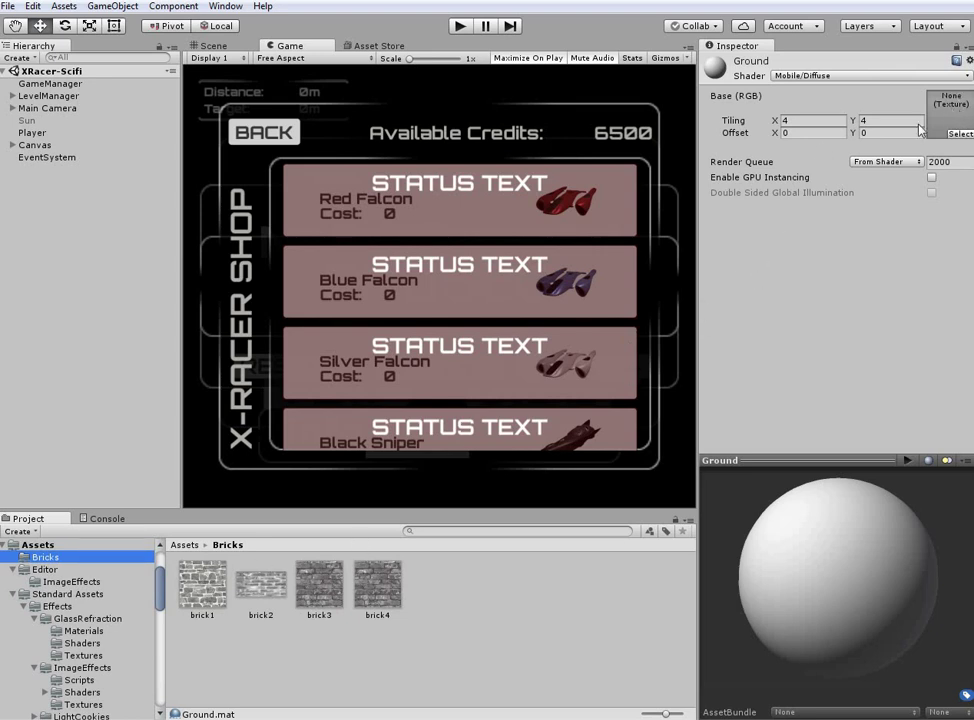
left_click_drag(204, 613, 950, 108)
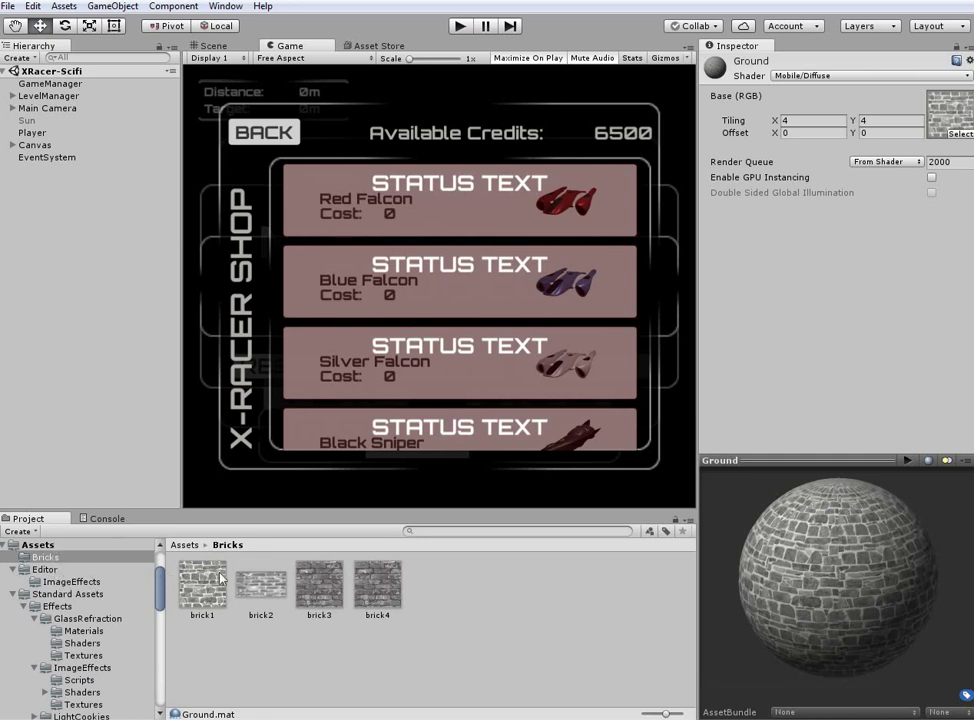
- Assign the brick2 texture as the base texture of the Obstacle1 material in XRacer/Models/Materials/Scifi
left_click(185, 545)
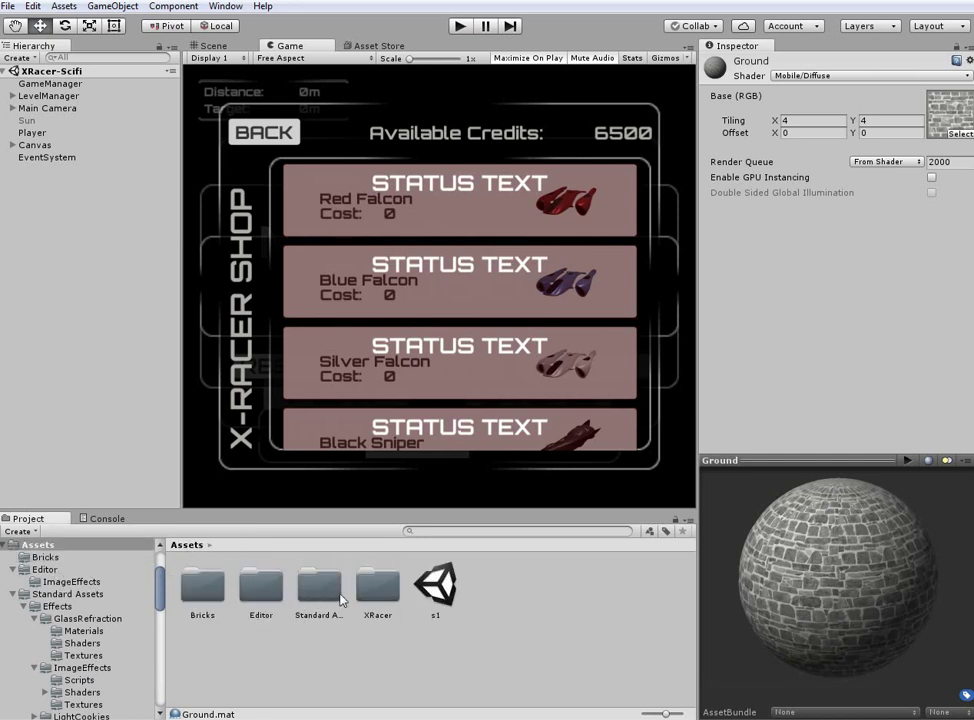
double_click(370, 590)
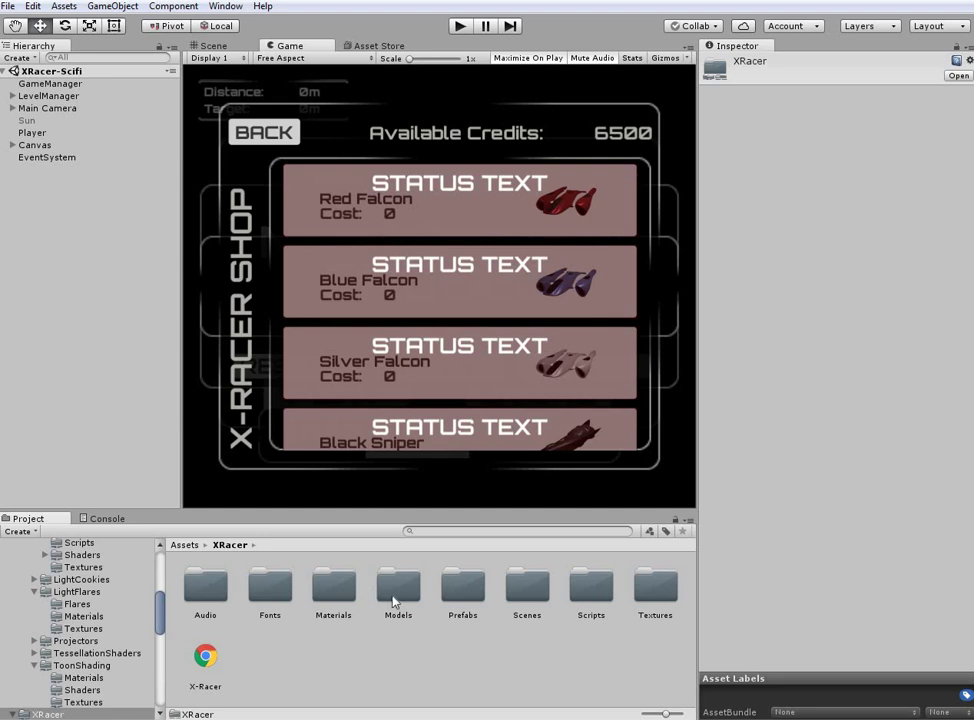
double_click(405, 592)
double_click(222, 597)
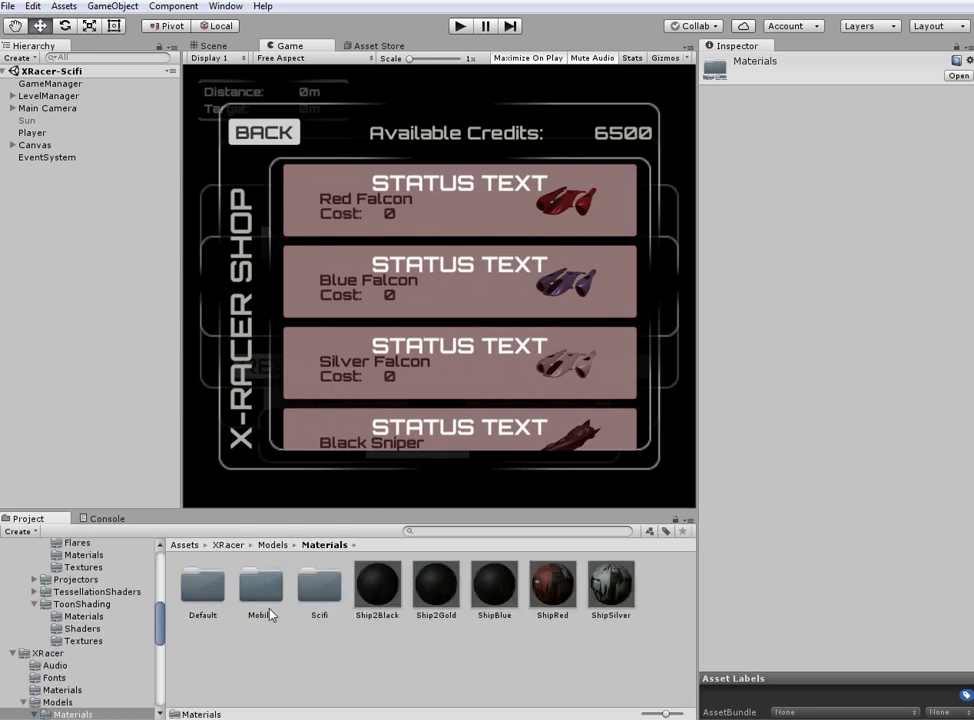
double_click(320, 590)
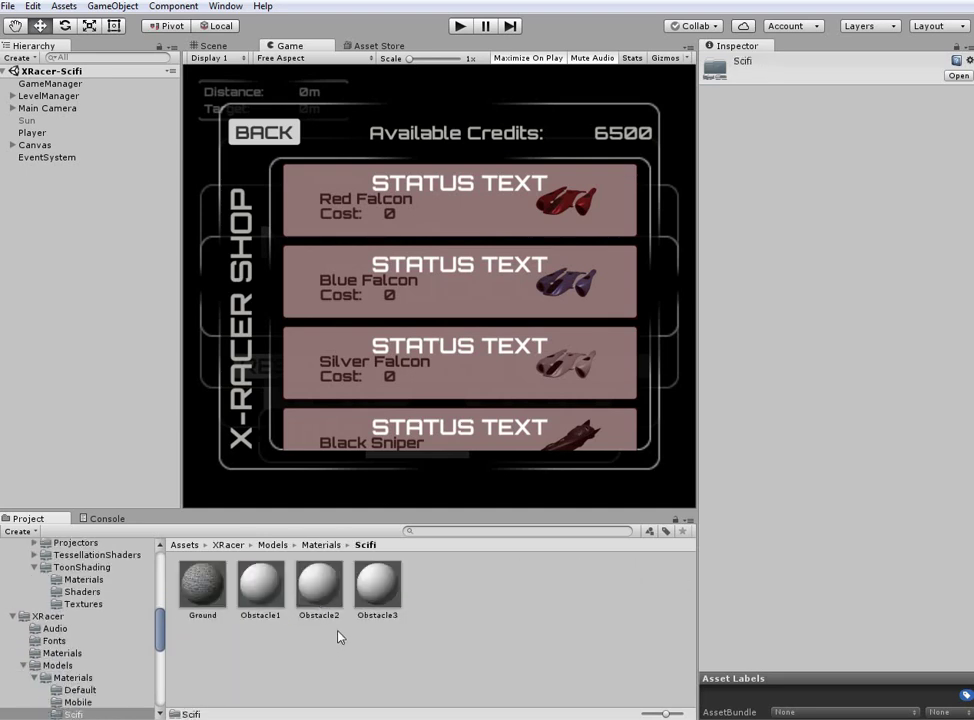
left_click(262, 596)
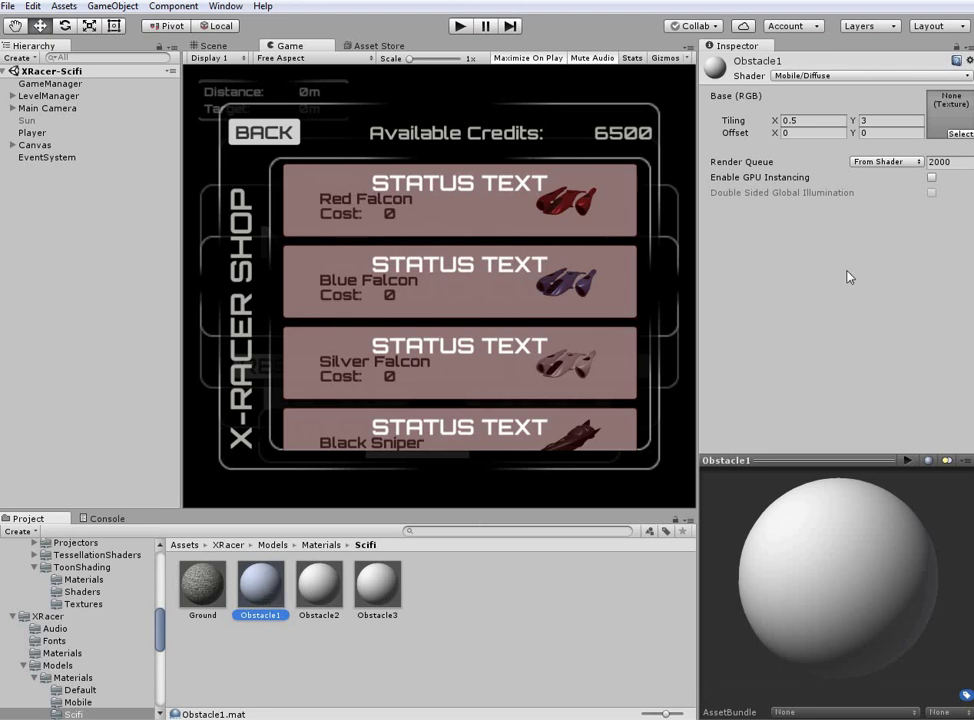
left_click(962, 137)
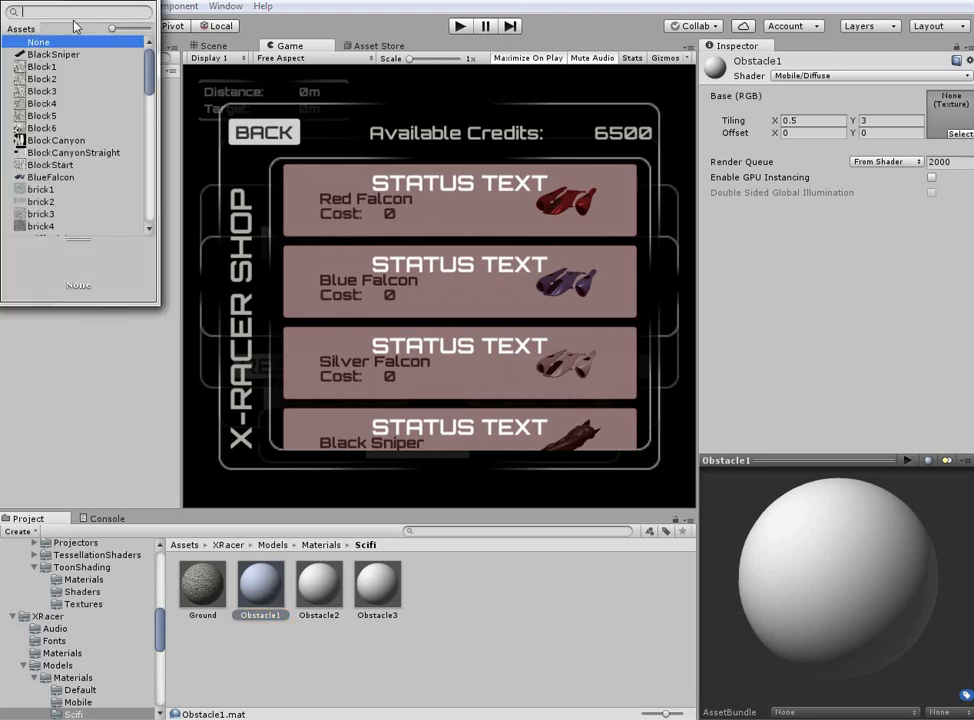
type("brick")
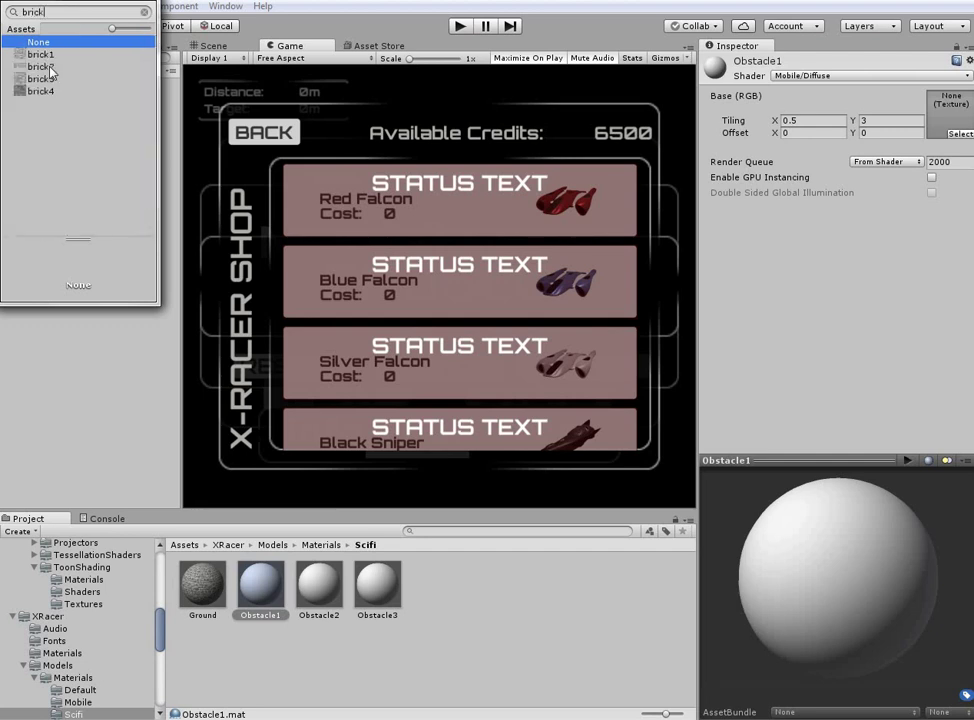
double_click(49, 67)
- Assign the brick3 texture as the base texture of the Obstacle2 material
left_click(326, 596)
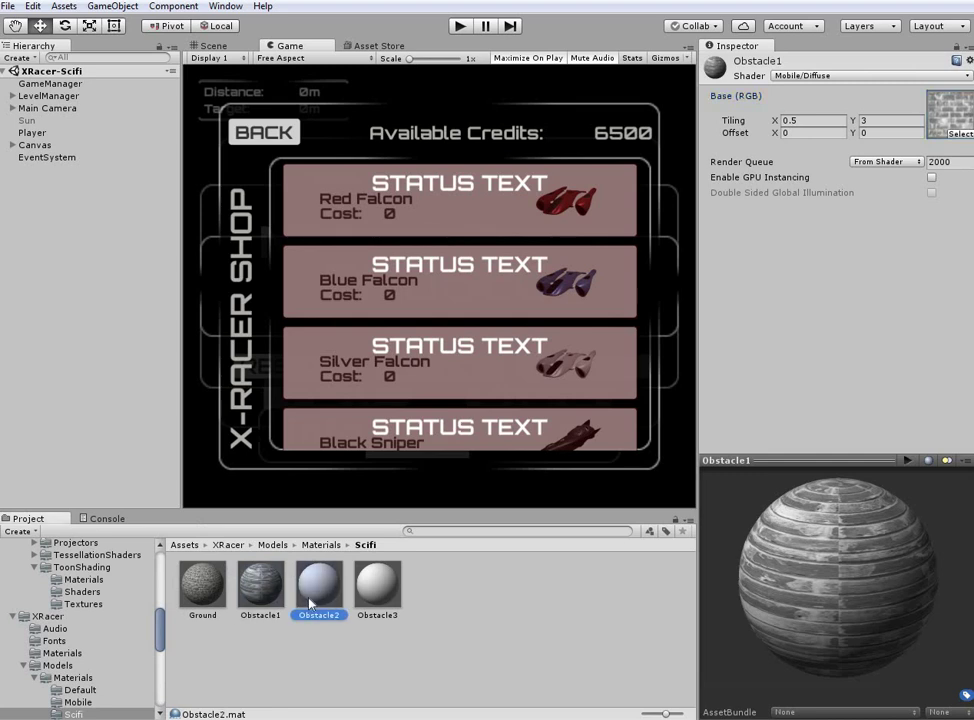
left_click(960, 133)
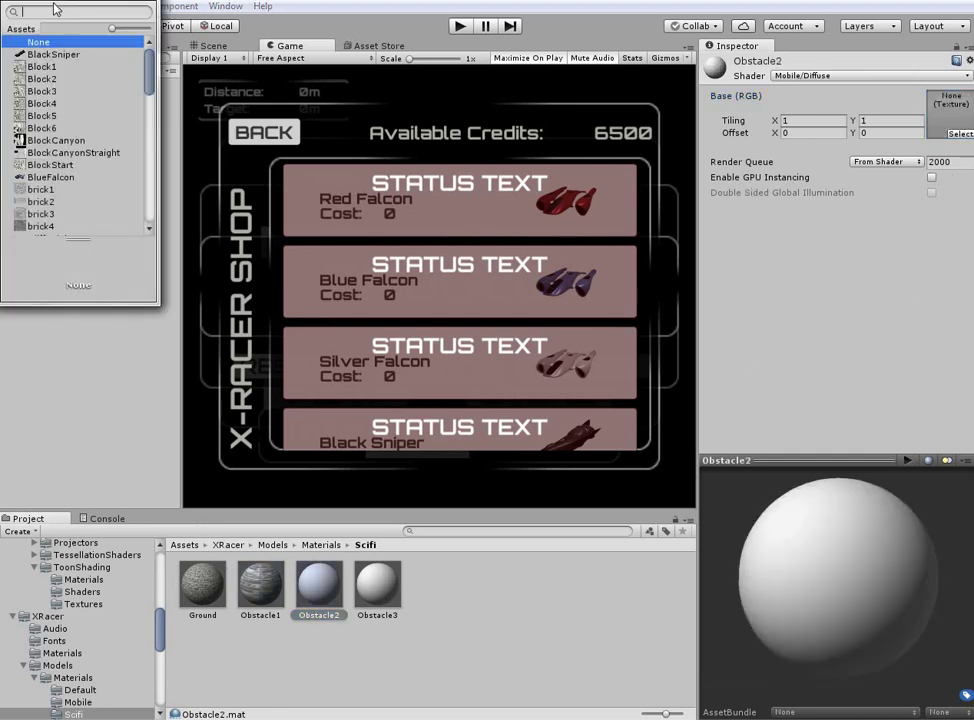
type("brick")
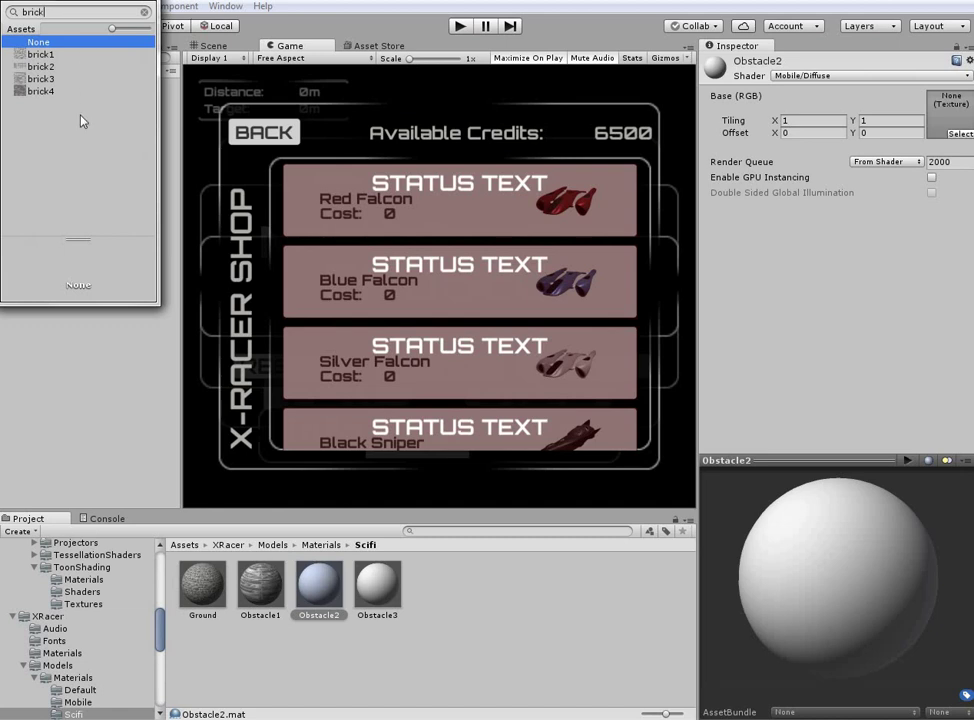
left_click(42, 66)
double_click(42, 78)
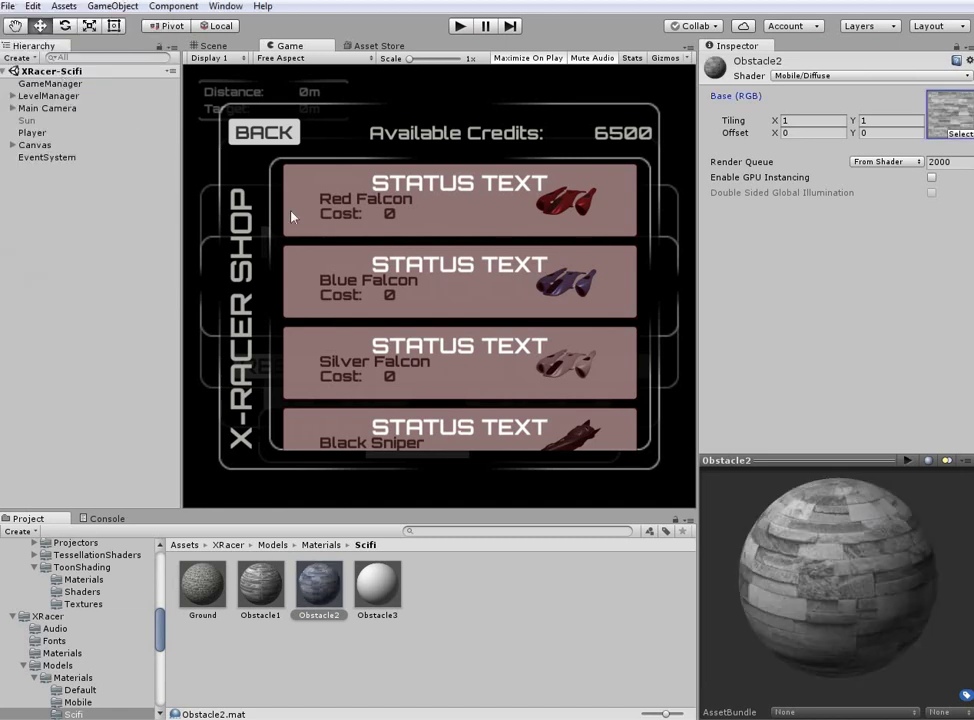
- Assign the brick4 texture as the base texture of the Obstacle3 material and clear the asset selection
left_click(373, 600)
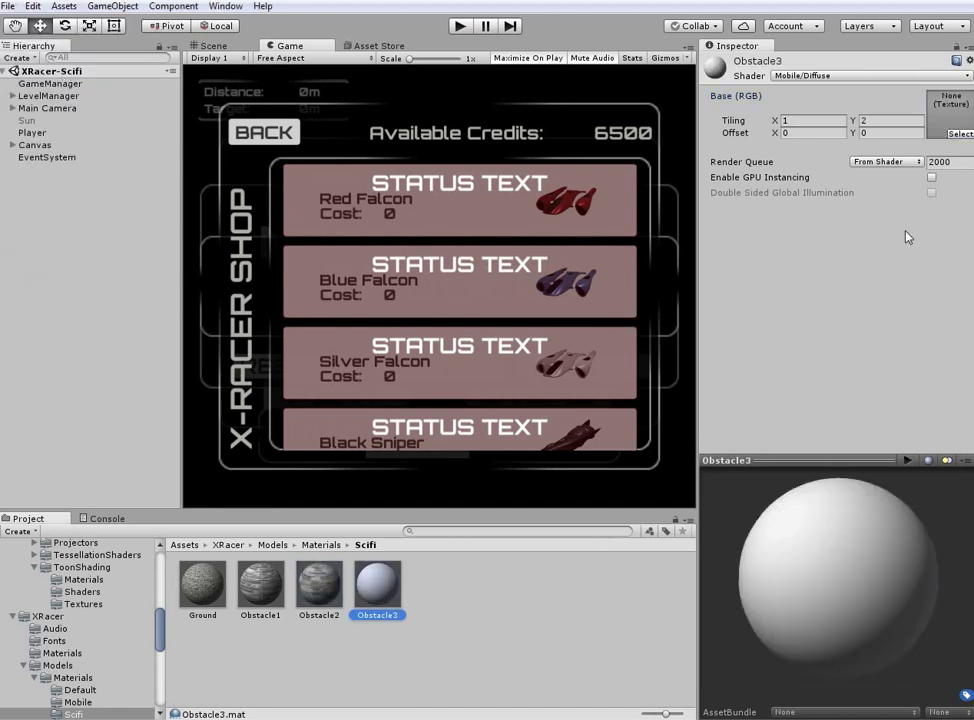
left_click(960, 134)
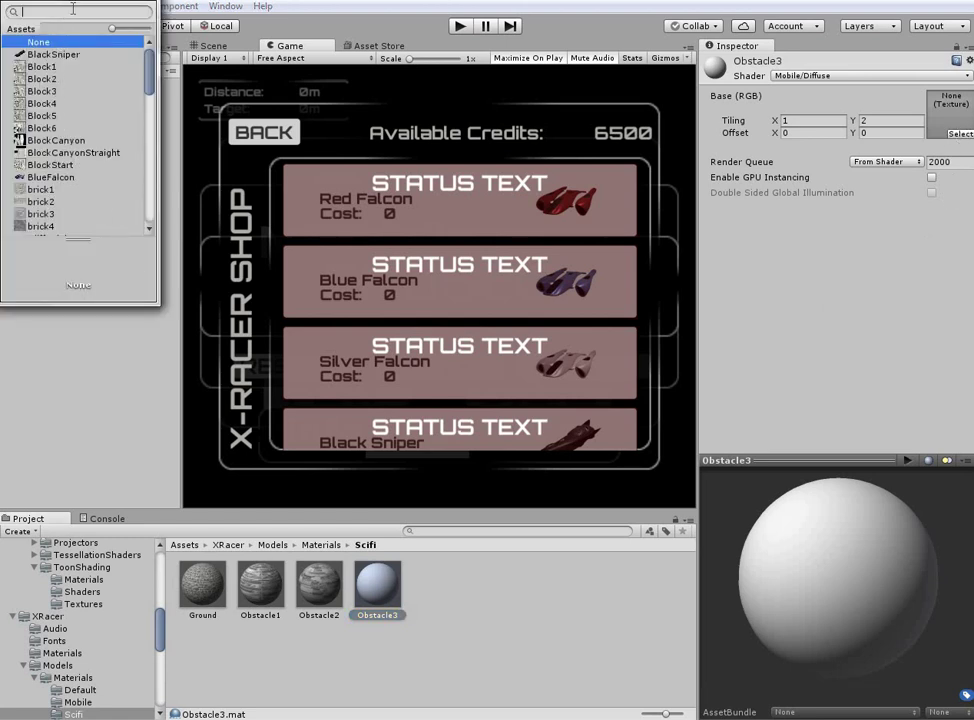
type("bric")
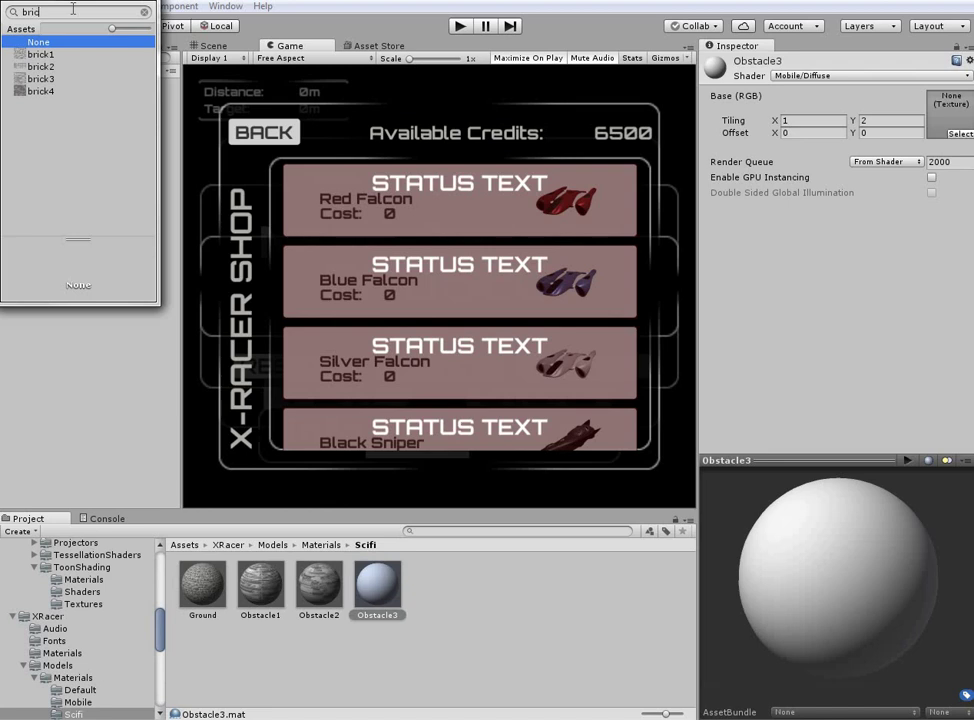
key("Down")
key("Down")
key("Down")
key("Down")
key("Return")
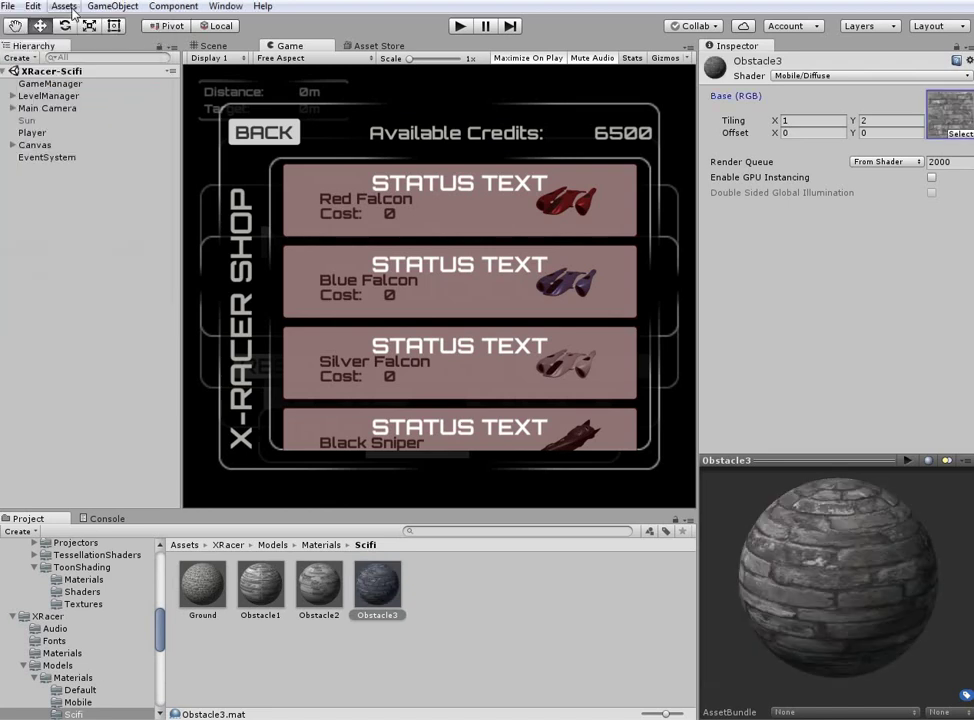
left_click(350, 625)
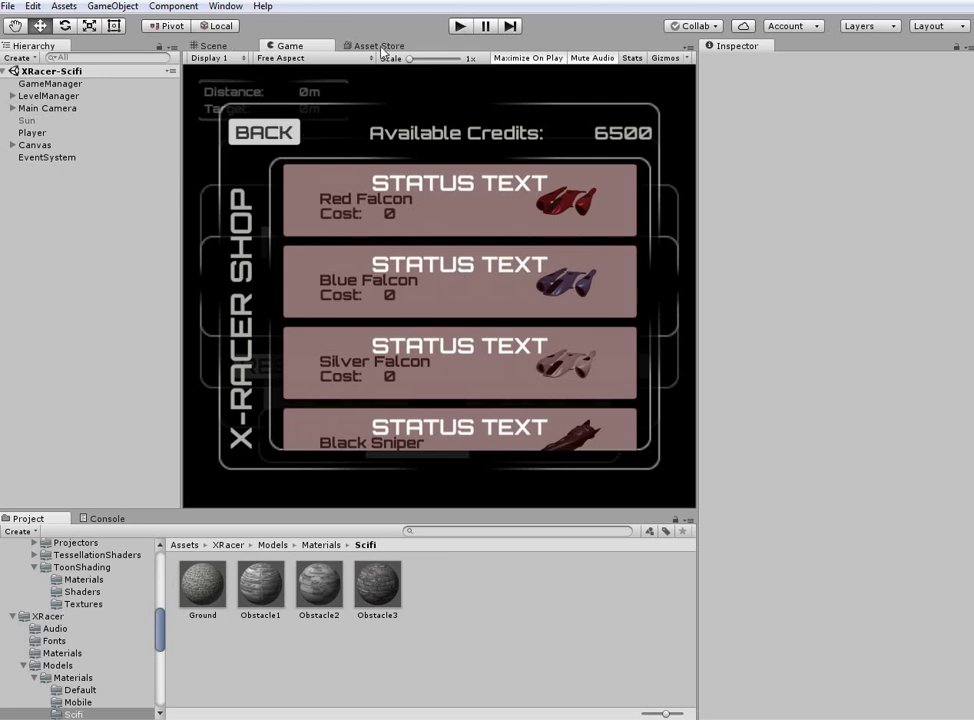
- Run the sci-fi scene, start a race from its main menu and pause the game in mid-flight
left_click(460, 25)
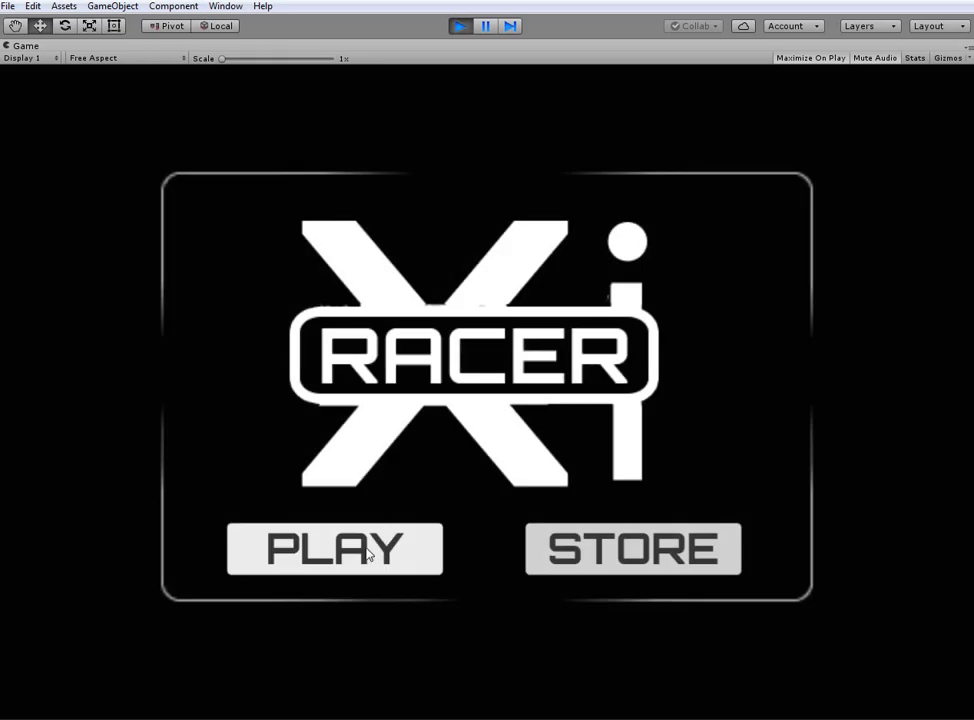
left_click(368, 555)
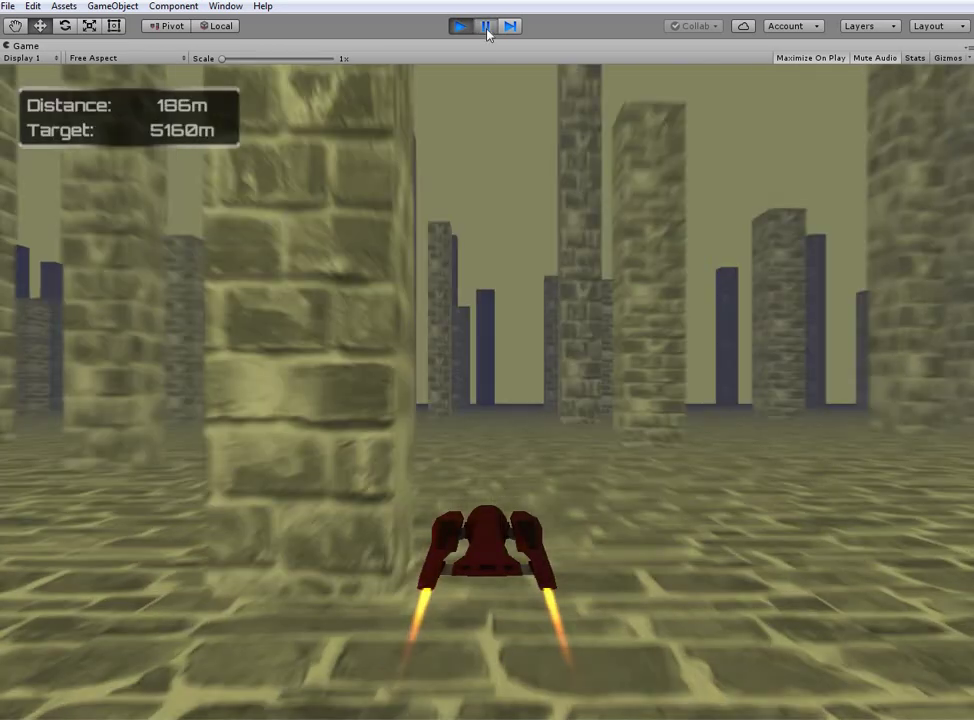
left_click(486, 26)
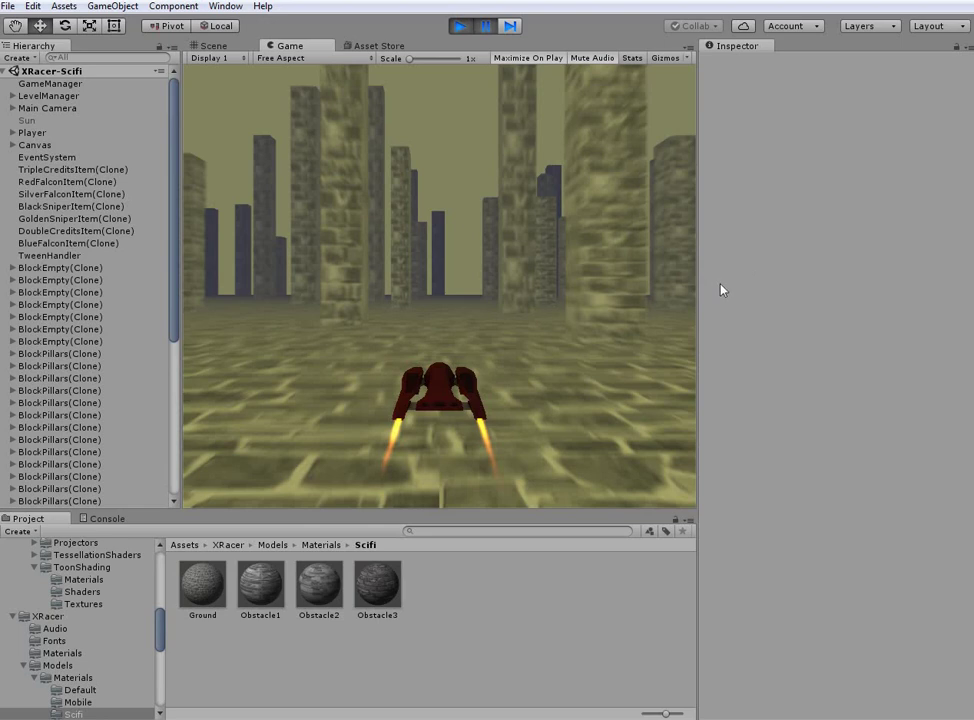
left_click_drag(698, 292, 720, 290)
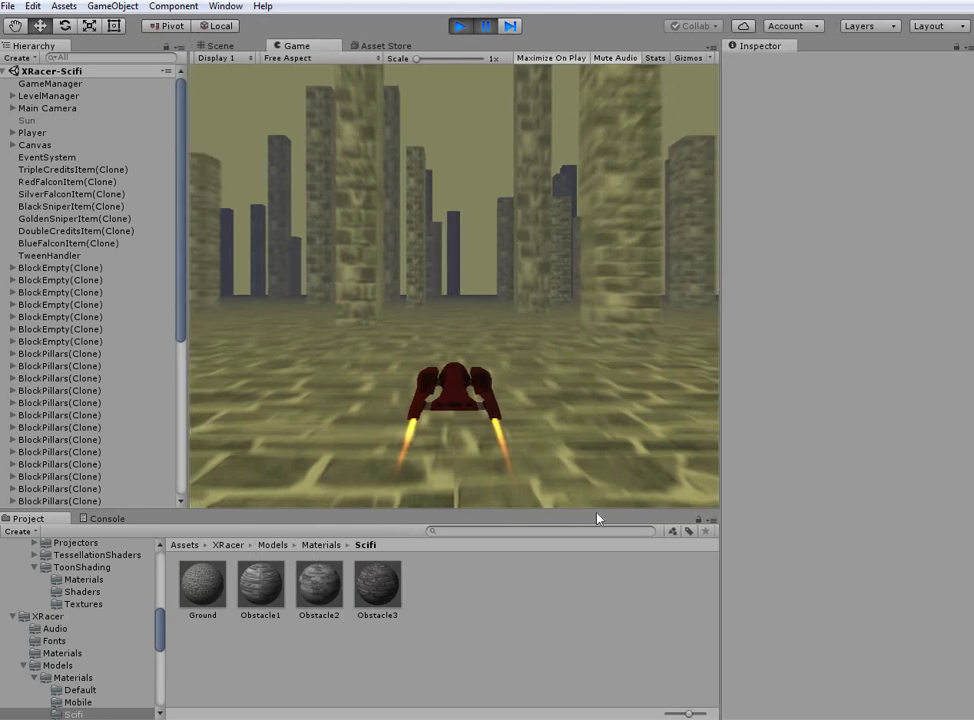
- Open the XRacer/Materials folder in the project assets
left_click(189, 547)
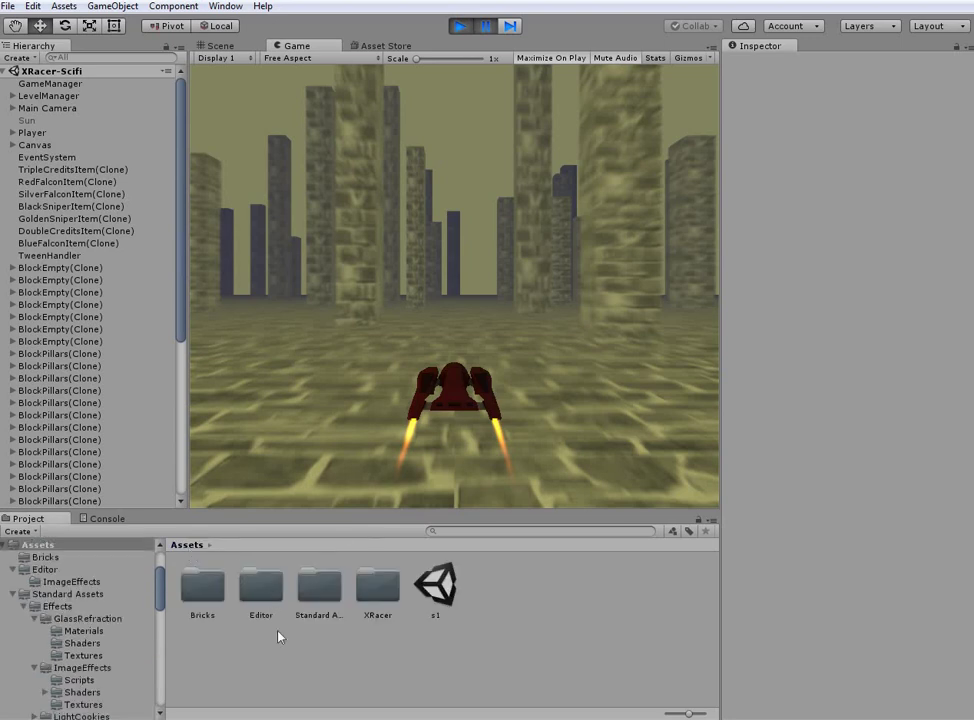
left_click(220, 45)
left_click(300, 45)
double_click(390, 588)
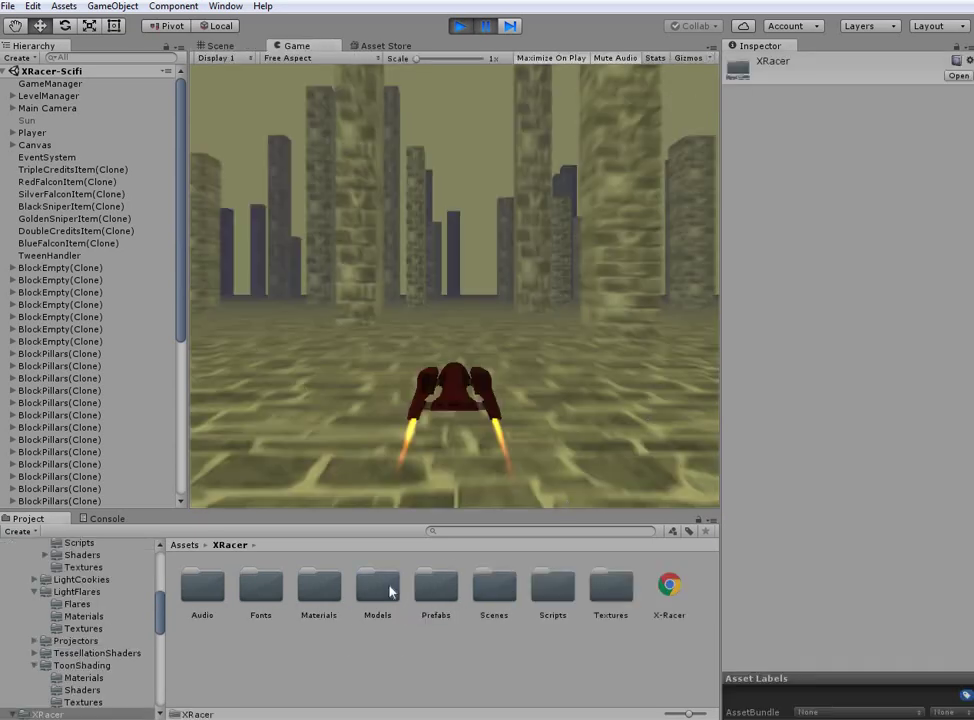
left_click(402, 672)
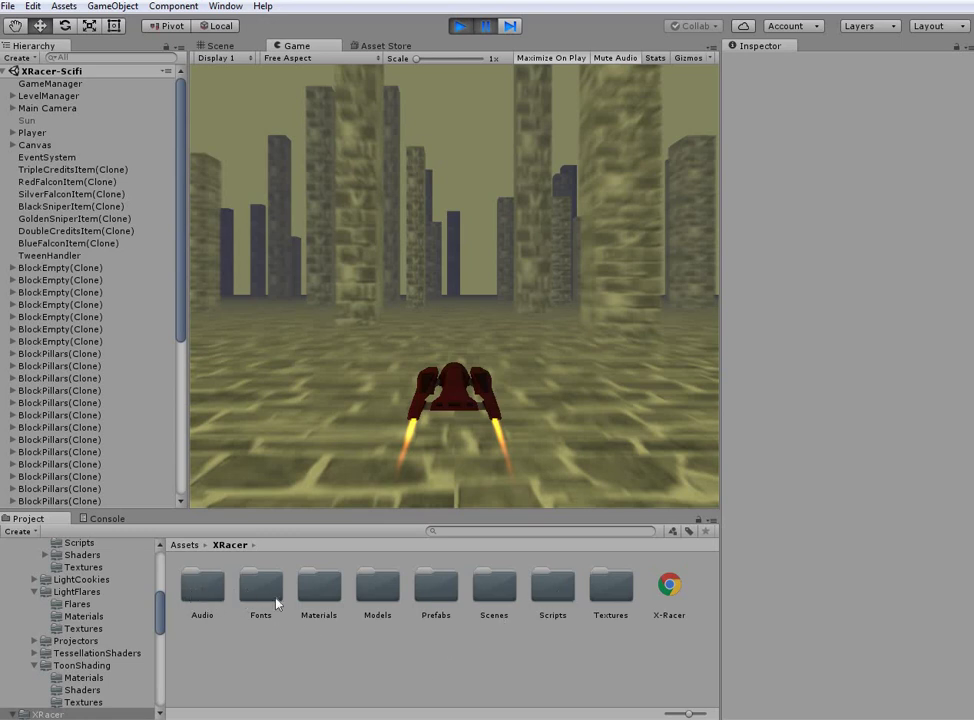
left_click(197, 544)
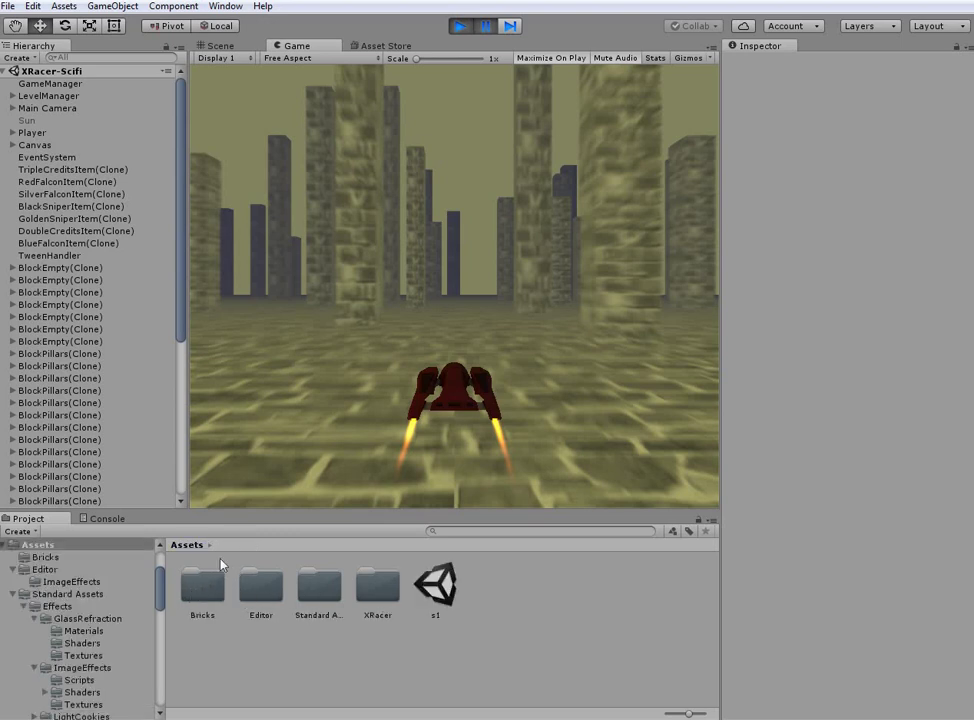
double_click(374, 616)
double_click(329, 617)
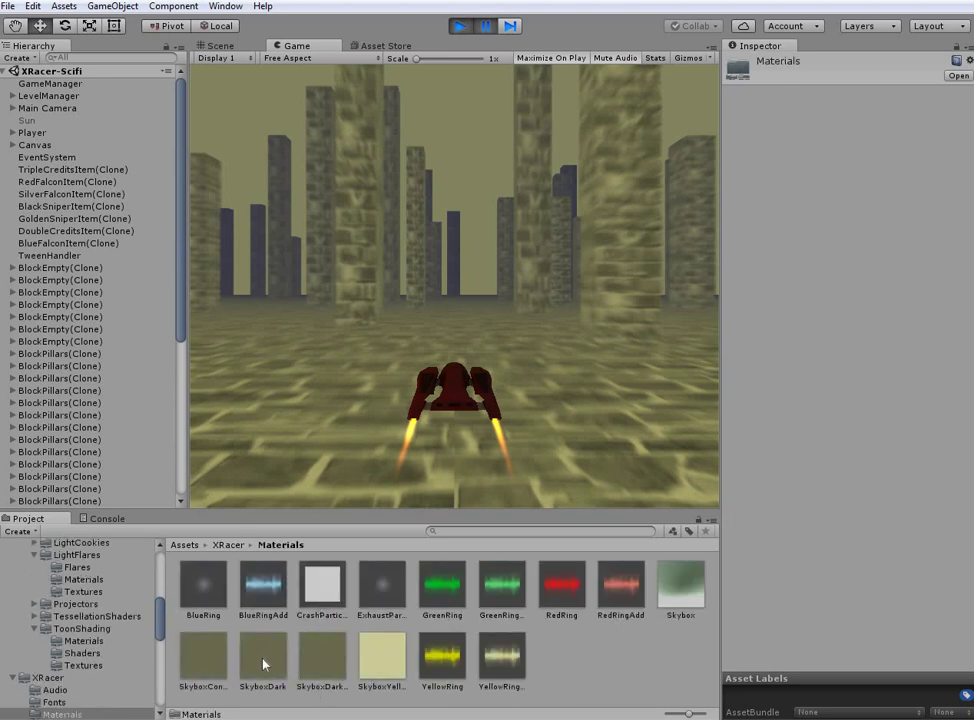
- Compare the SkyboxDark and SkyboxDark 1 materials and delete SkyboxDark 1 from the project
left_click(318, 664)
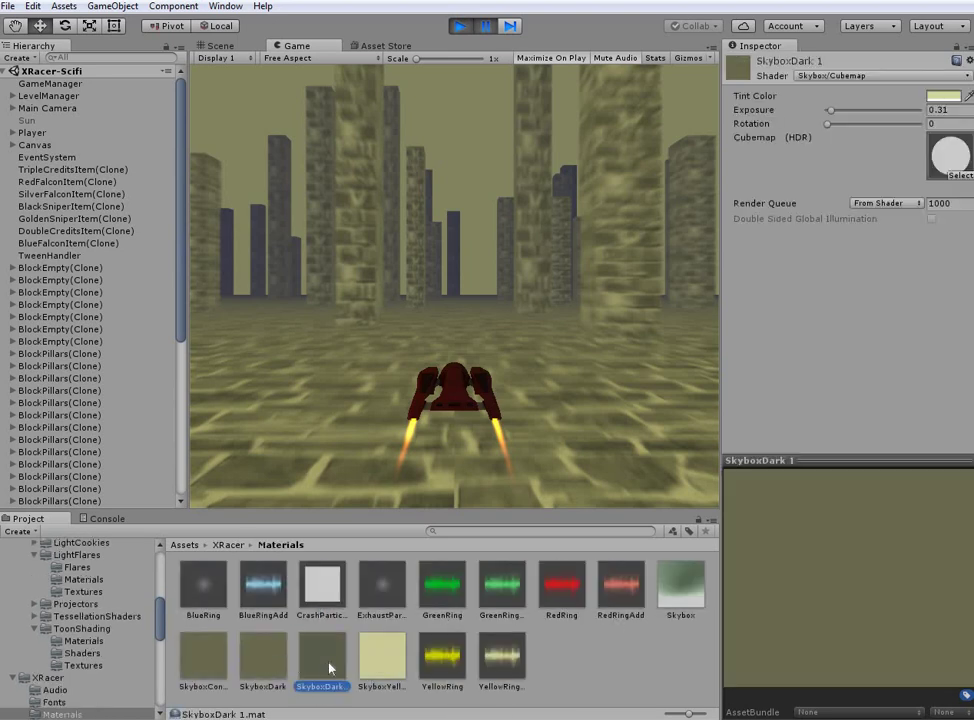
left_click(280, 653)
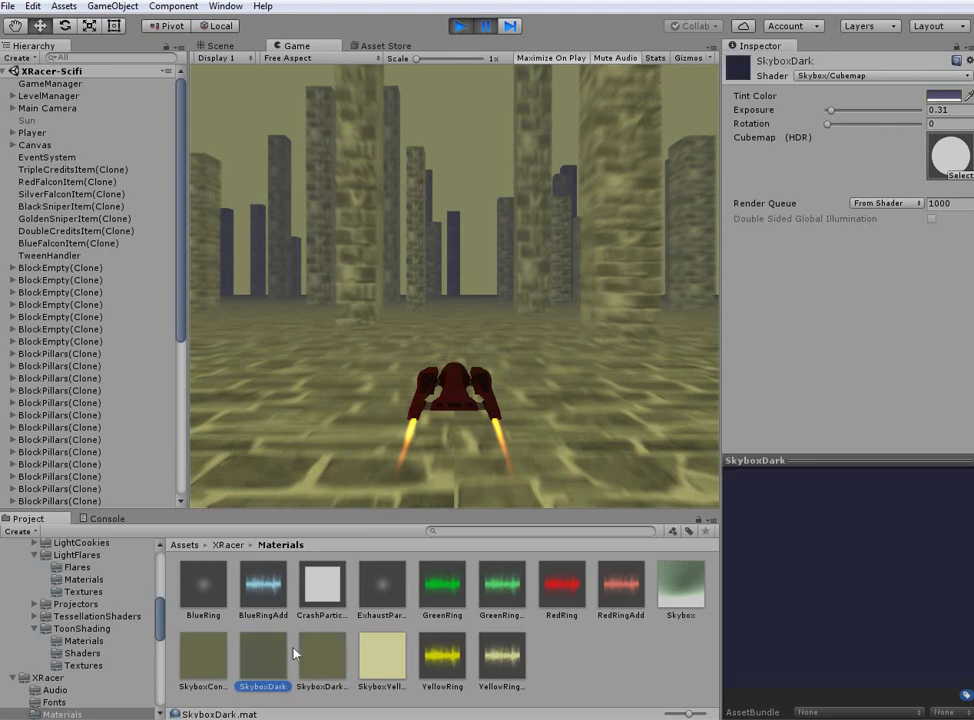
left_click(317, 654)
left_click(280, 655)
left_click(320, 656)
right_click(326, 661)
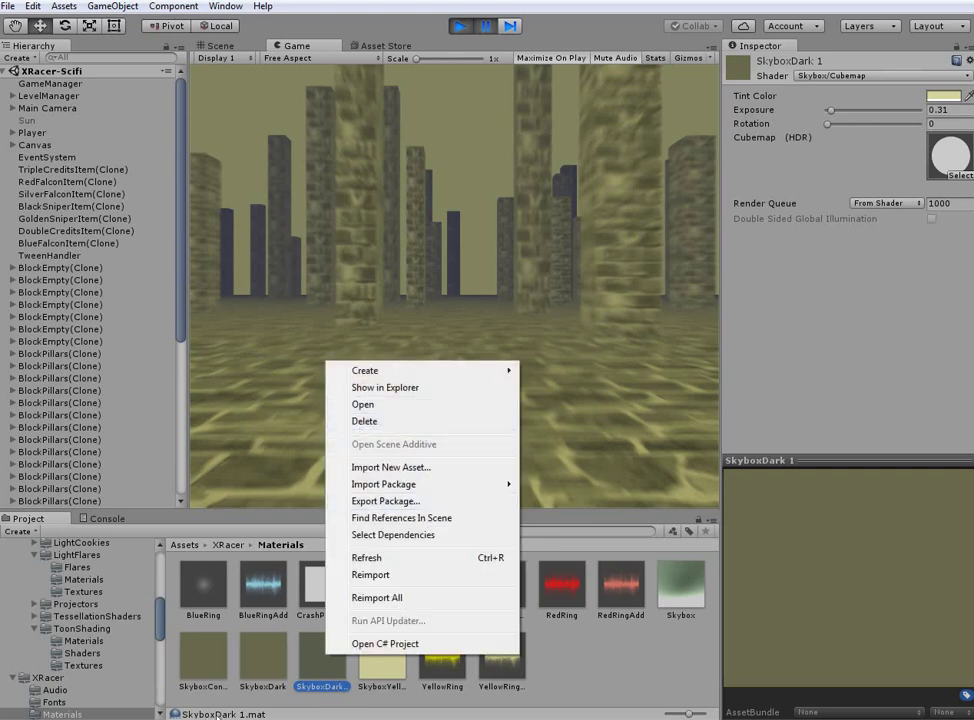
left_click(362, 421)
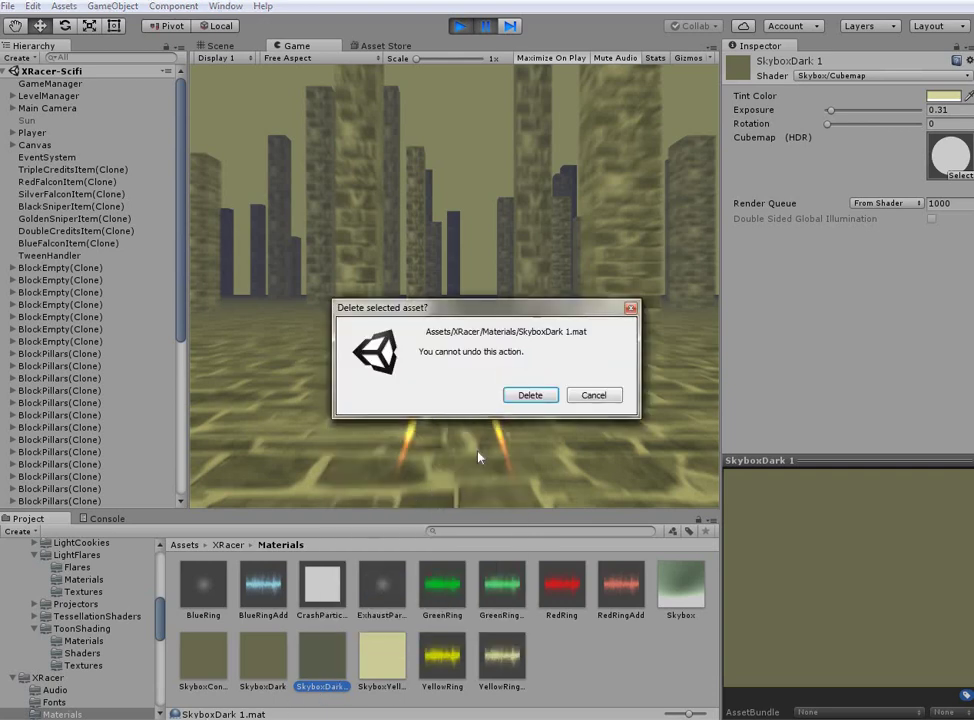
left_click(529, 395)
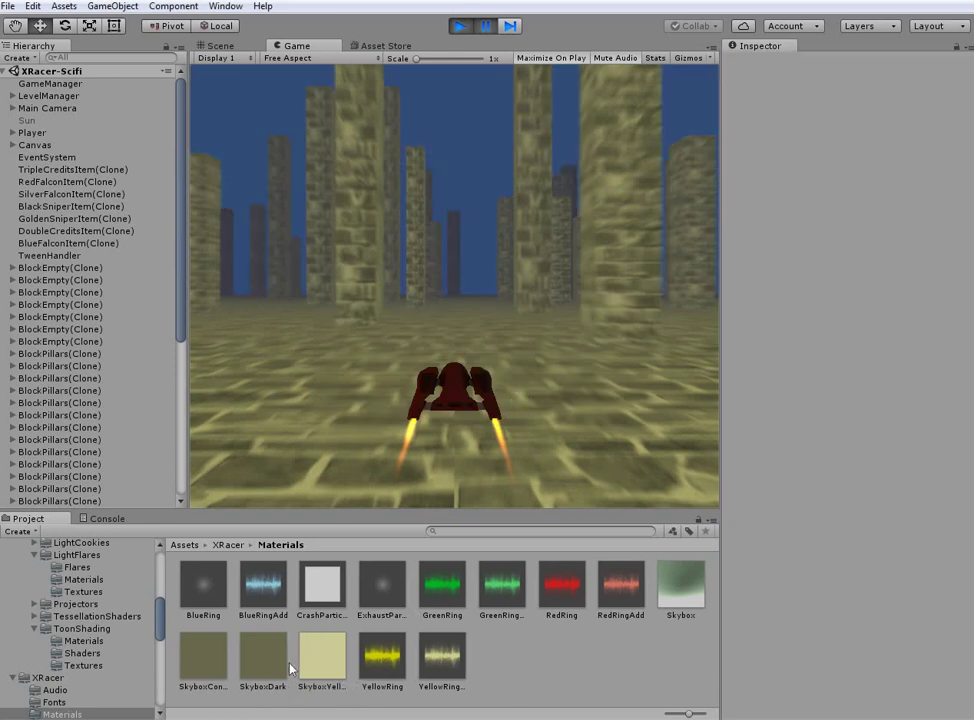
- Examine the settings of the SkyboxDark material and the yellow skybox material beside it
left_click(265, 660)
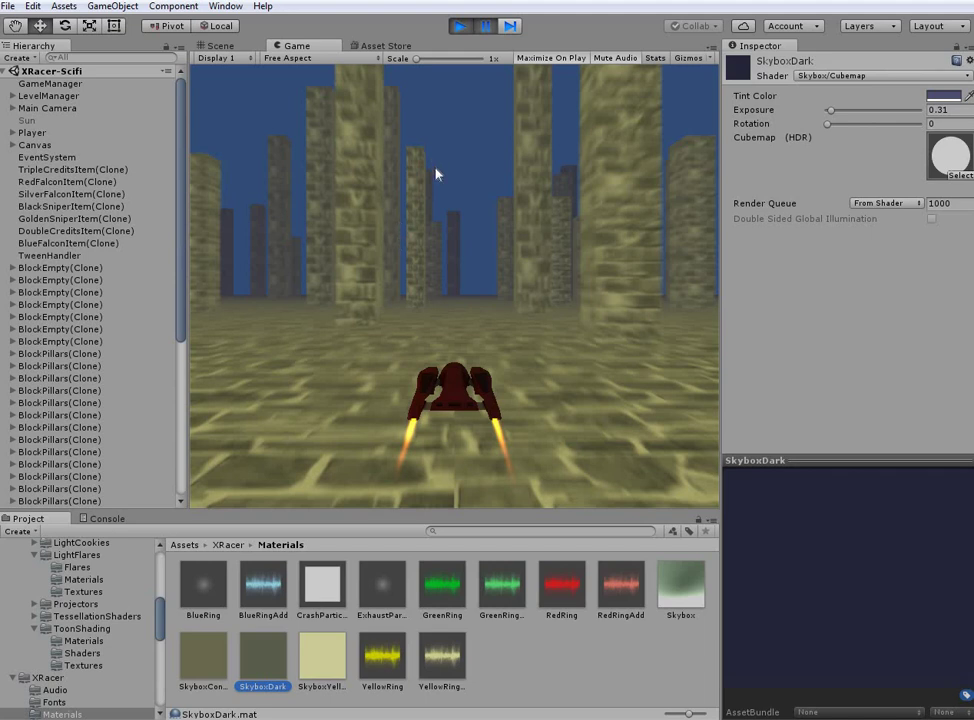
left_click(306, 670)
left_click(279, 668)
- Open the Lighting settings and dock them as a tab beside the Inspector
left_click(219, 7)
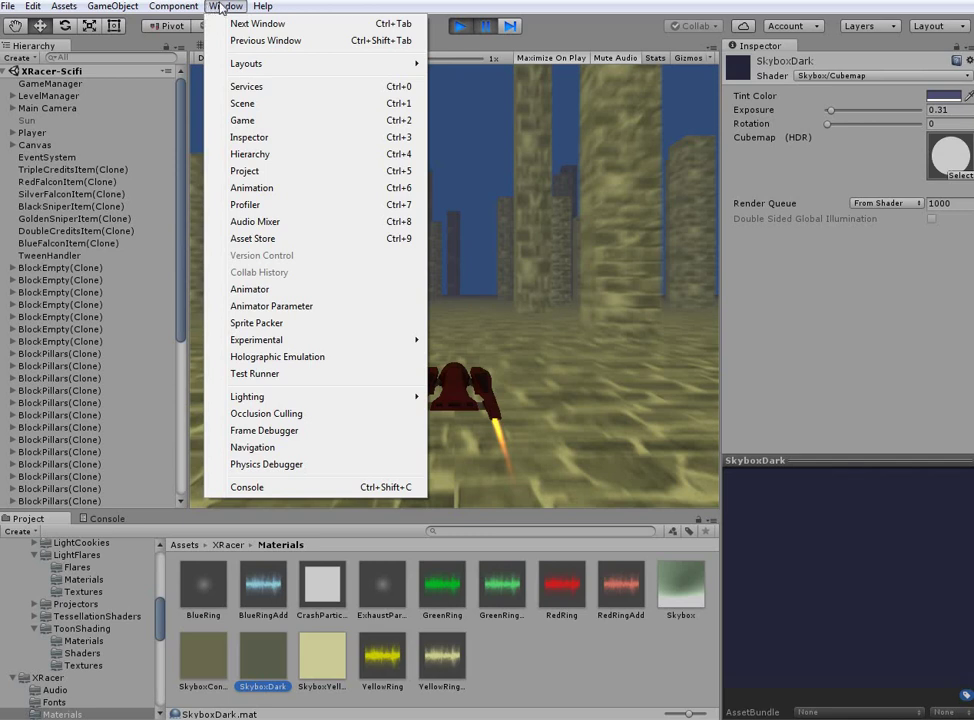
left_click(219, 7)
left_click(219, 7)
mouse_move(266, 400)
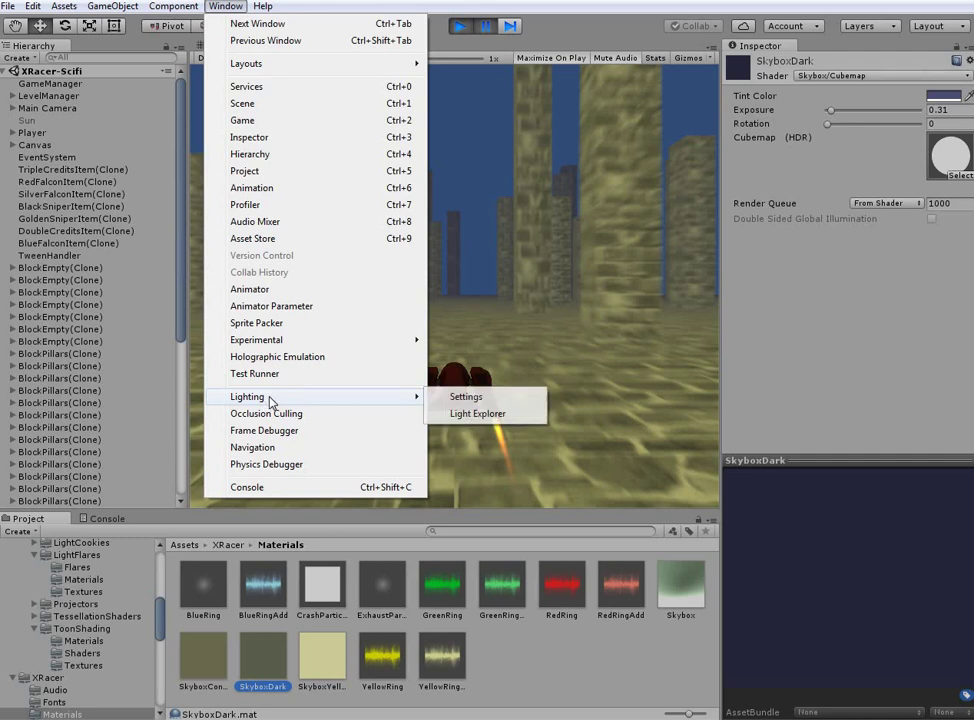
left_click(463, 400)
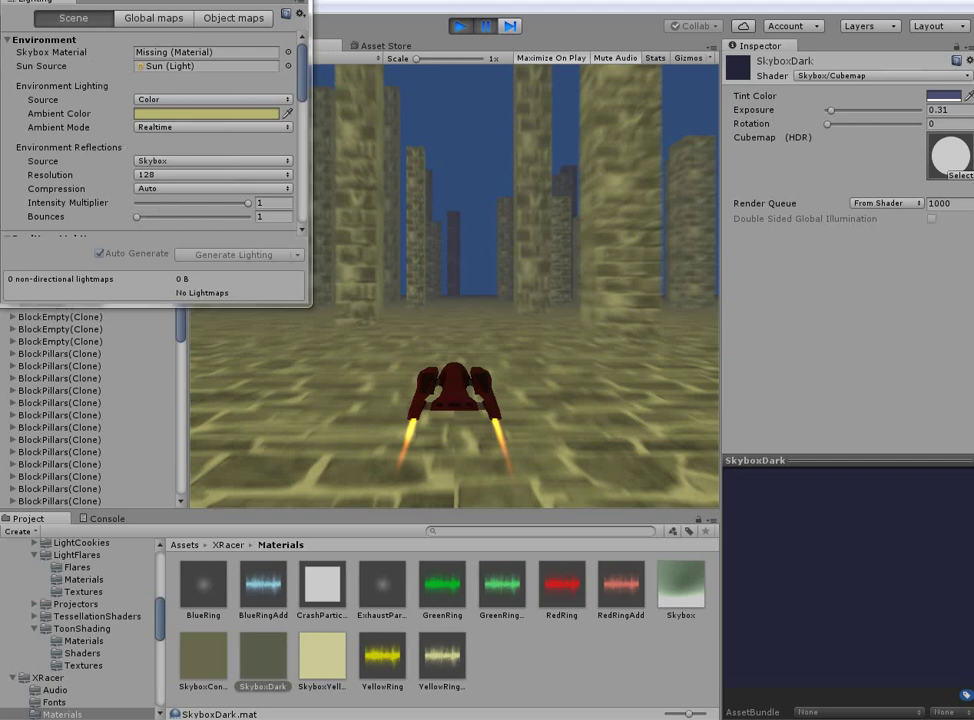
left_click_drag(136, 2, 760, 45)
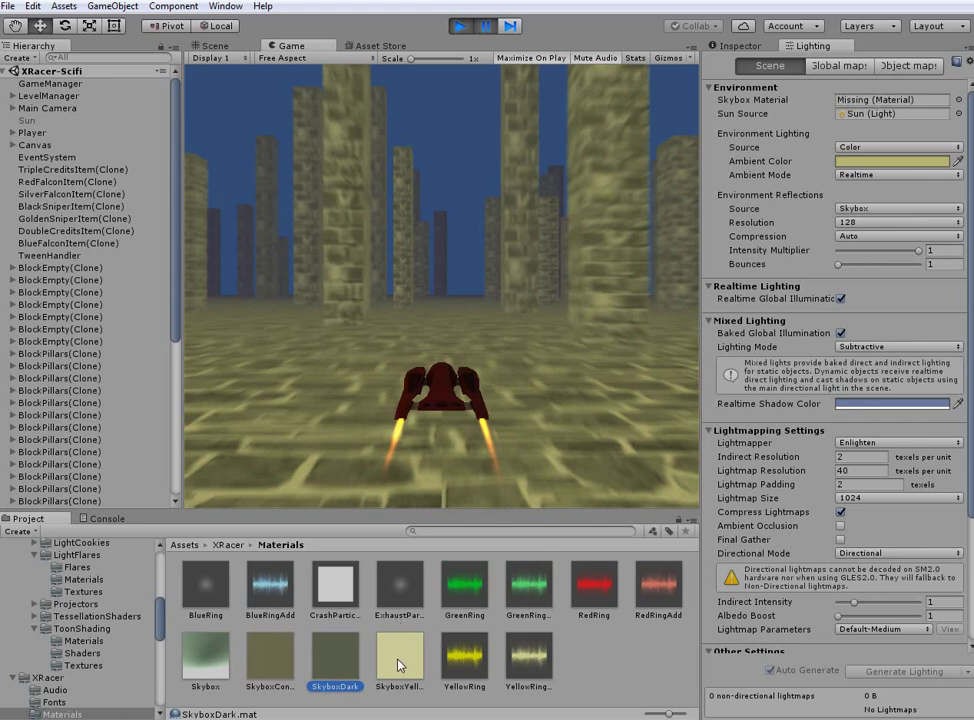
- Assign SkyboxYellow as the scene's skybox material and set the fog color to pale yellow, hex E5E396, while the game is running
left_click_drag(400, 665, 866, 99)
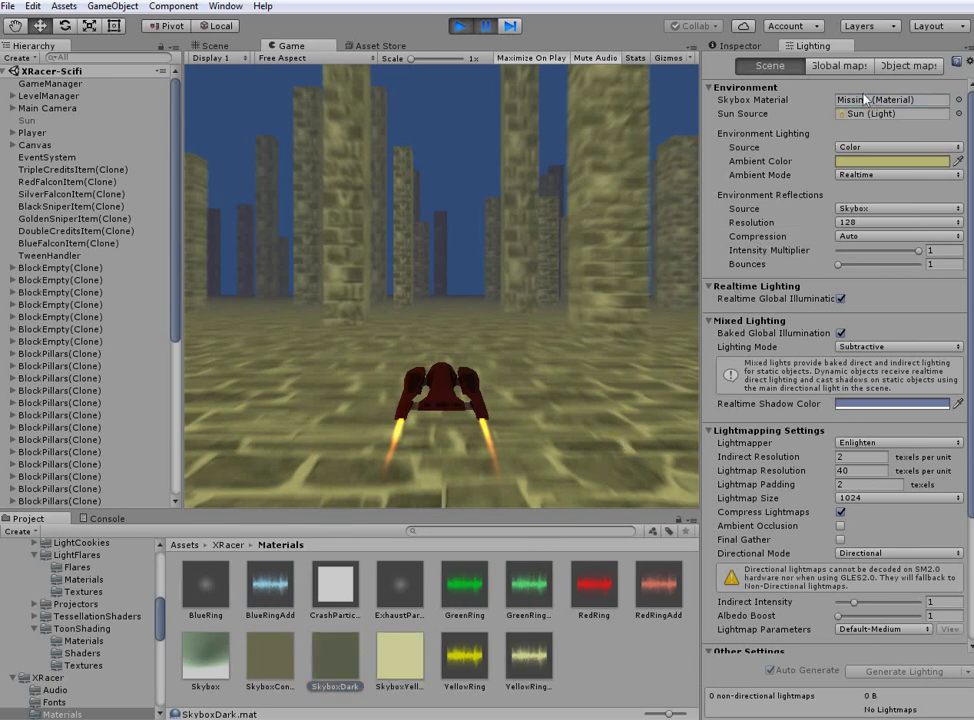
left_click_drag(400, 655, 882, 101)
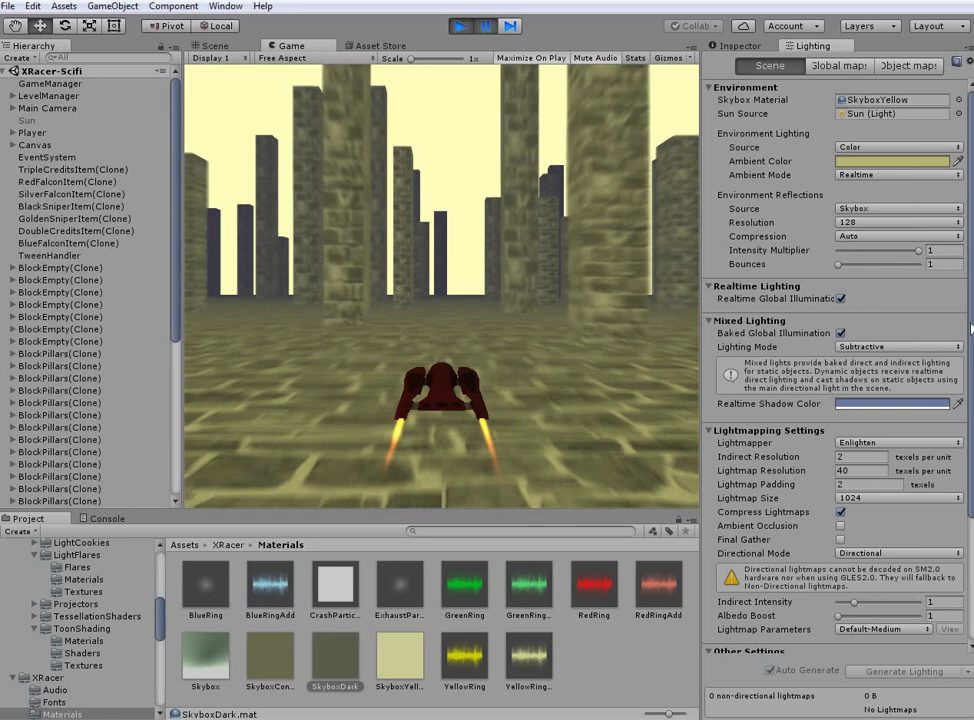
scroll(962, 400, "down", 5)
scroll(944, 514, "down", 1)
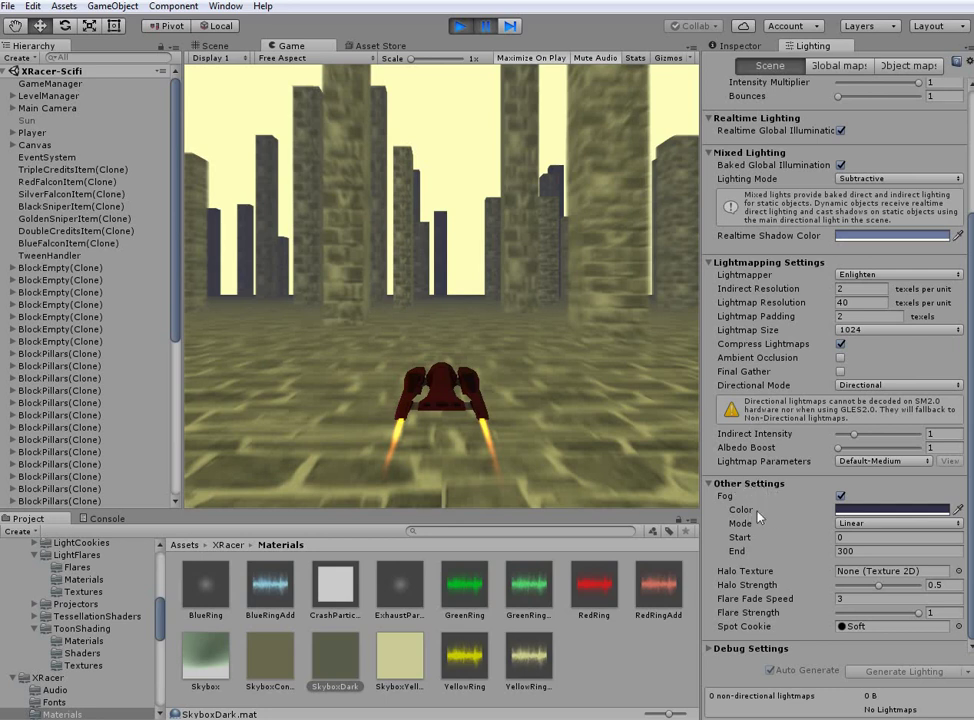
left_click(840, 510)
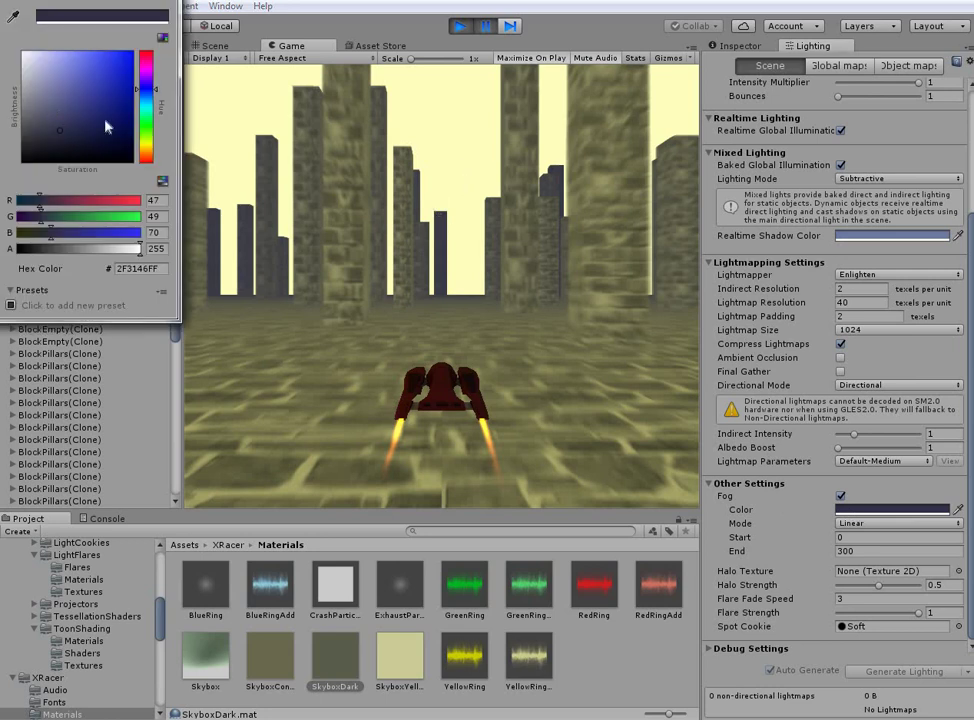
left_click_drag(62, 115, 38, 90)
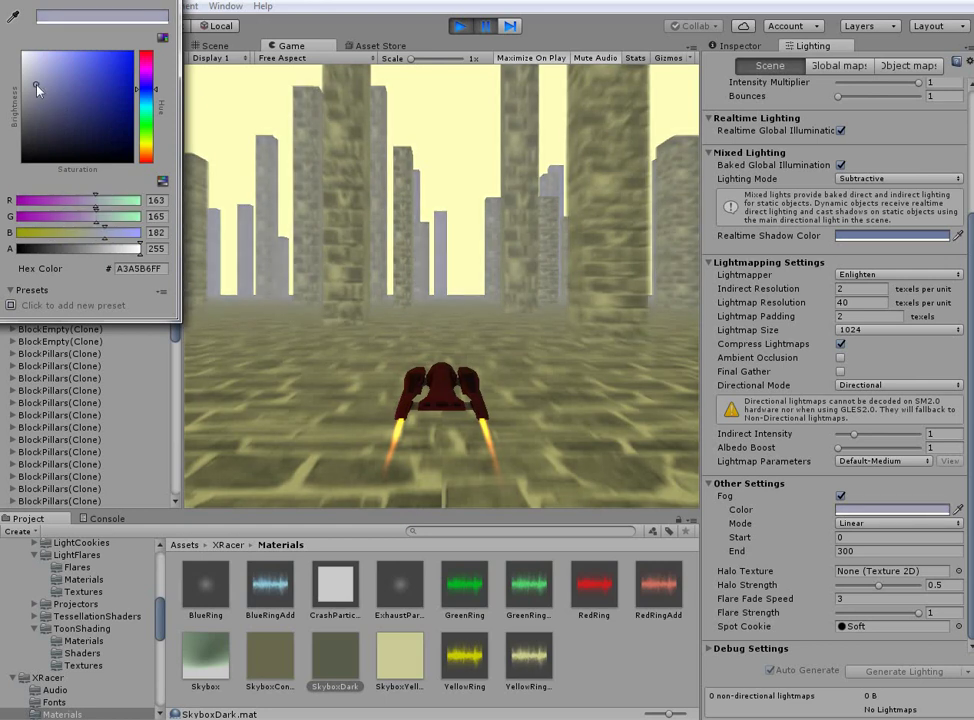
left_click(144, 147)
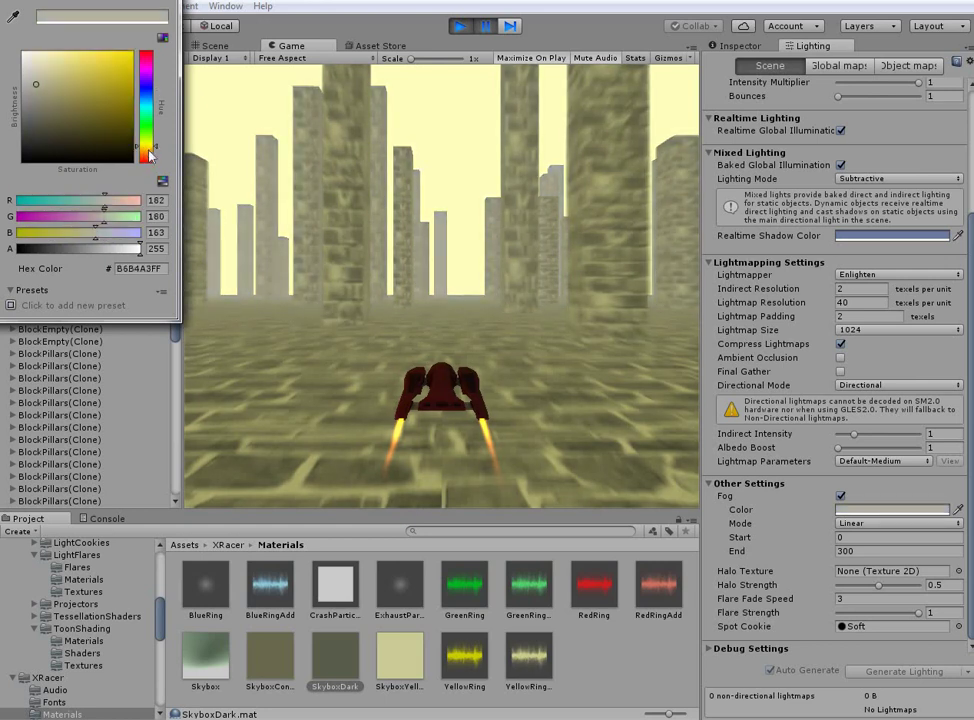
left_click_drag(149, 154, 149, 151)
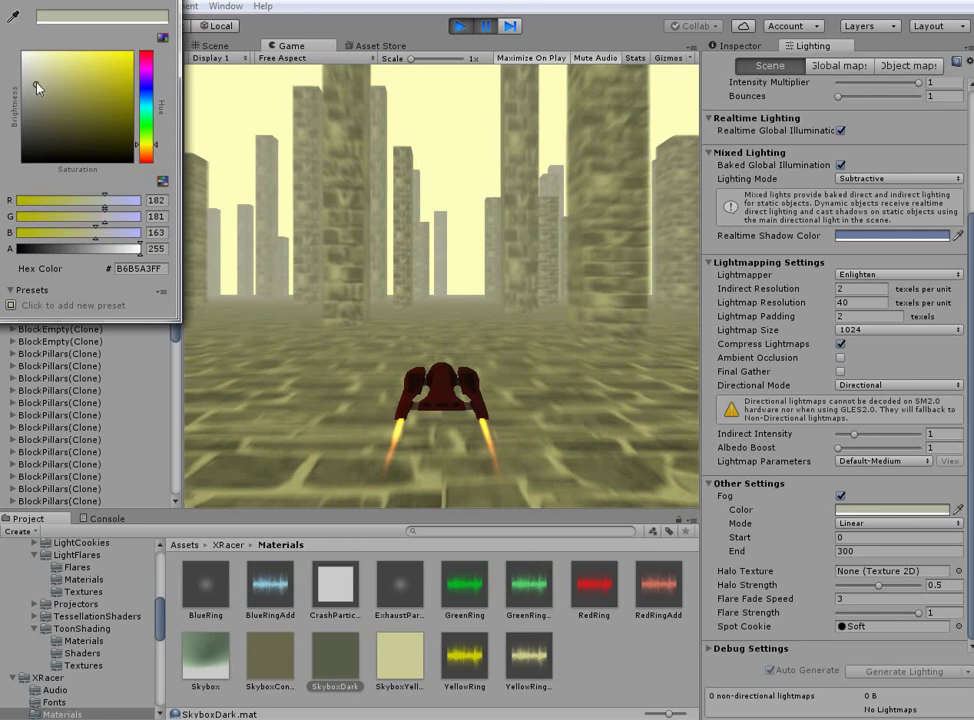
left_click_drag(38, 88, 62, 64)
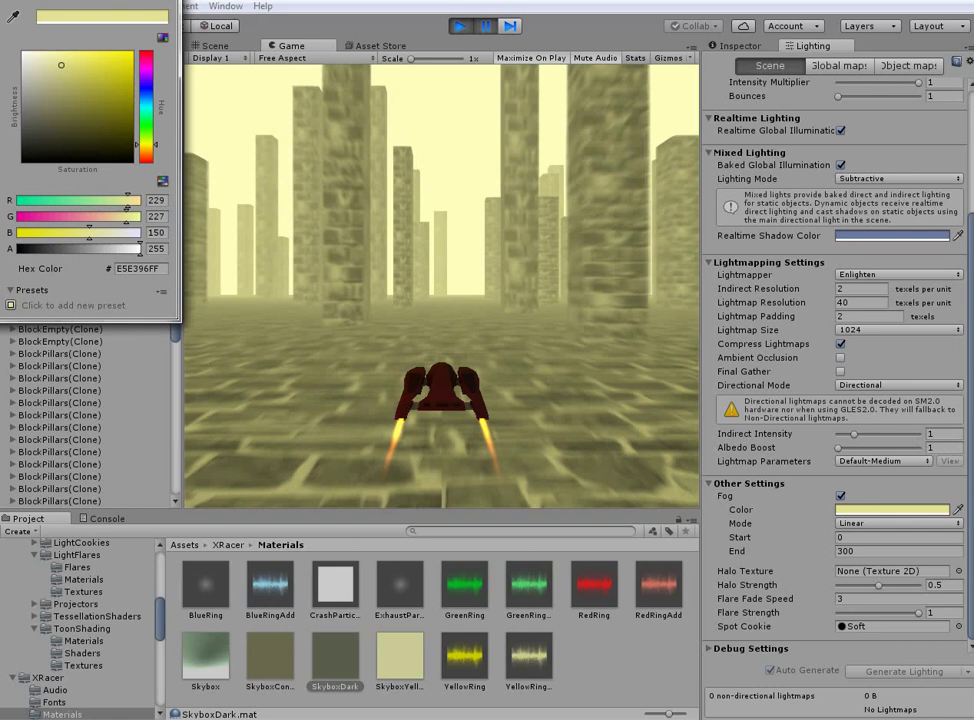
left_click(168, 1)
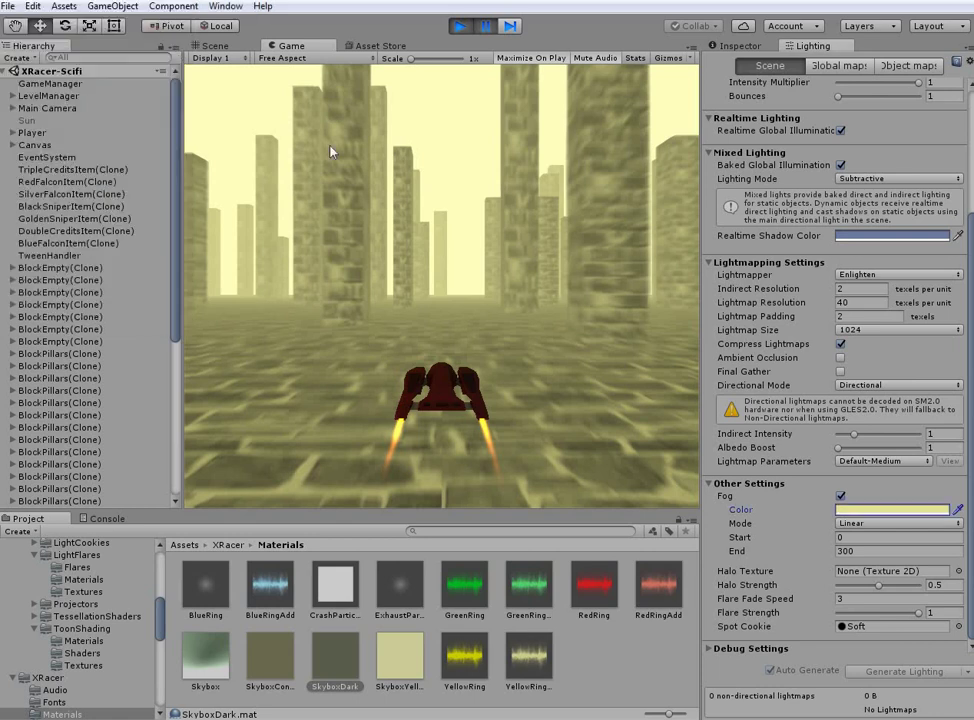
- Resume the paused game to test the yellow atmosphere, stop play mode and dismiss the Windows color scheme prompt
left_click(487, 27)
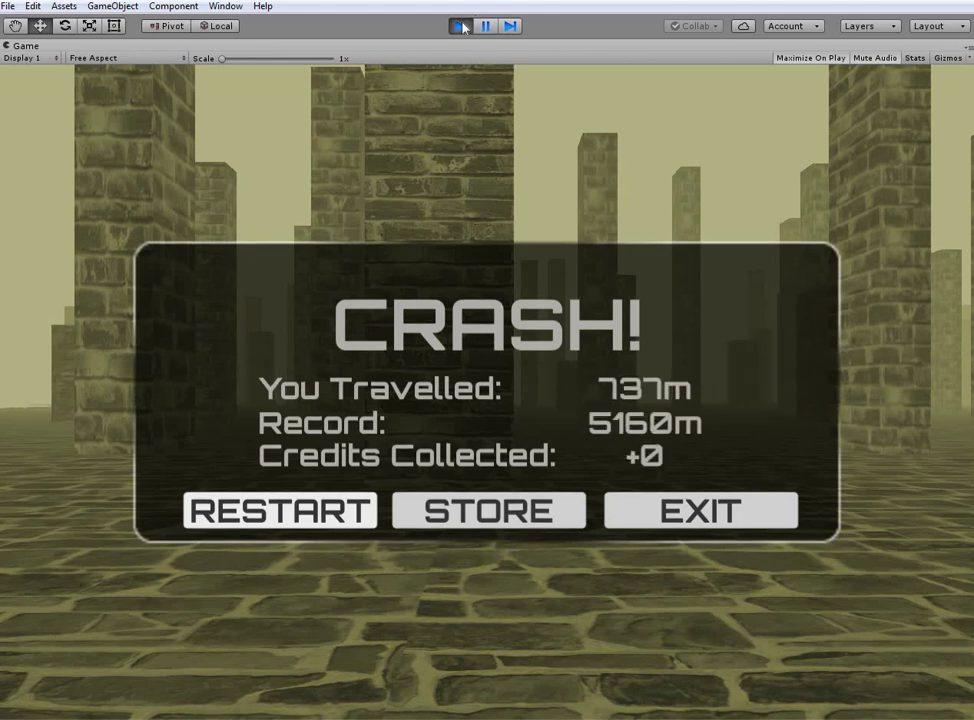
left_click(463, 27)
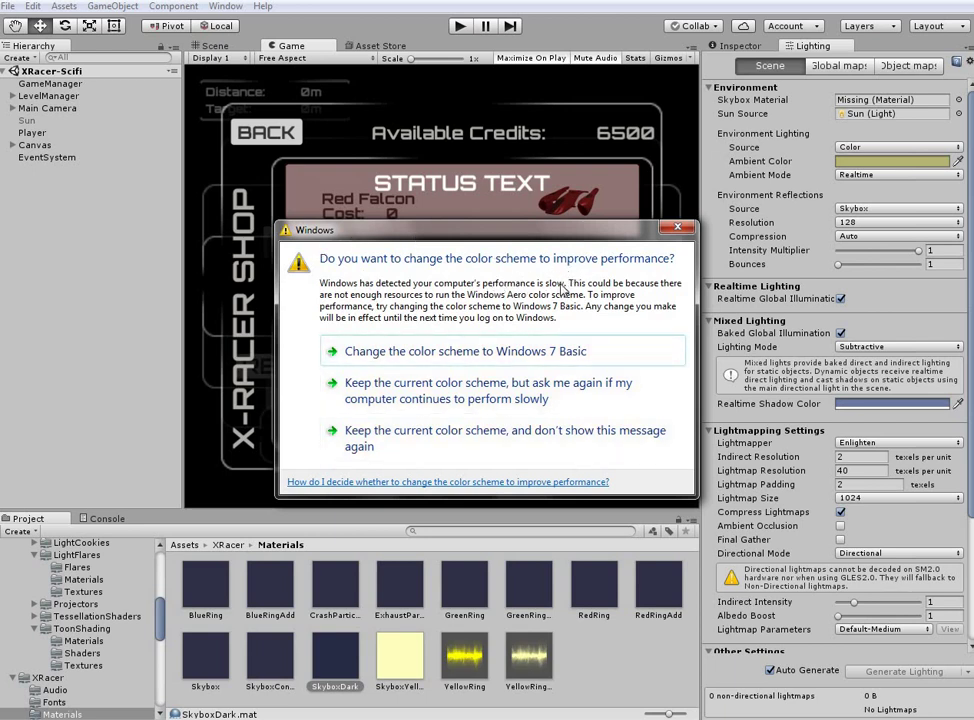
left_click(670, 232)
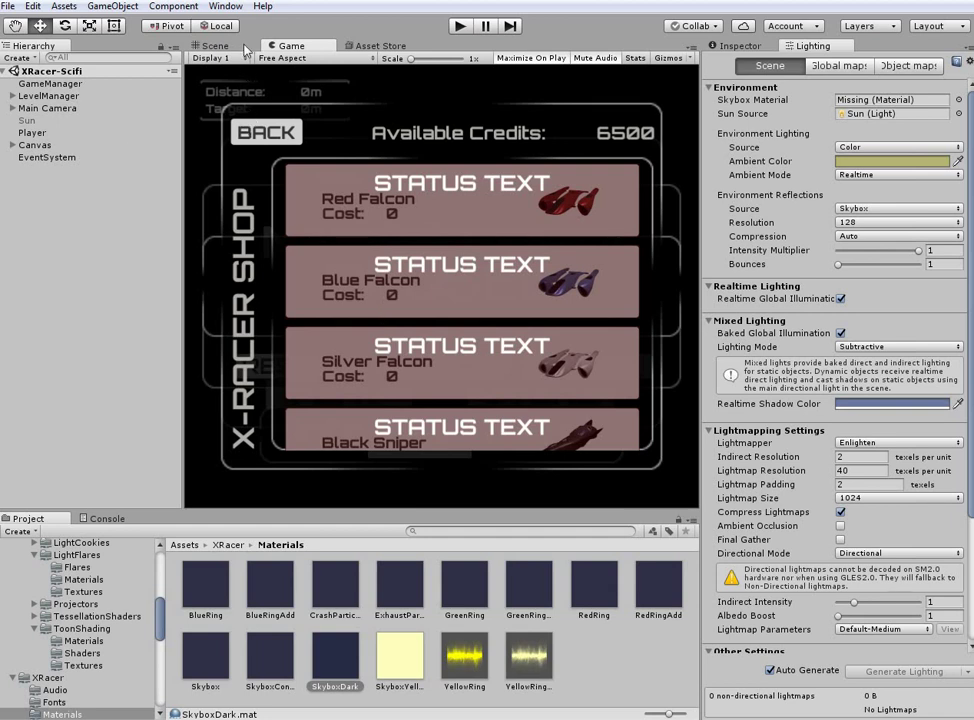
- Compare the XRacer-Scifi scene in the Scene and Game views and return to the root Assets folder
left_click(205, 45)
left_click(290, 47)
left_click(186, 545)
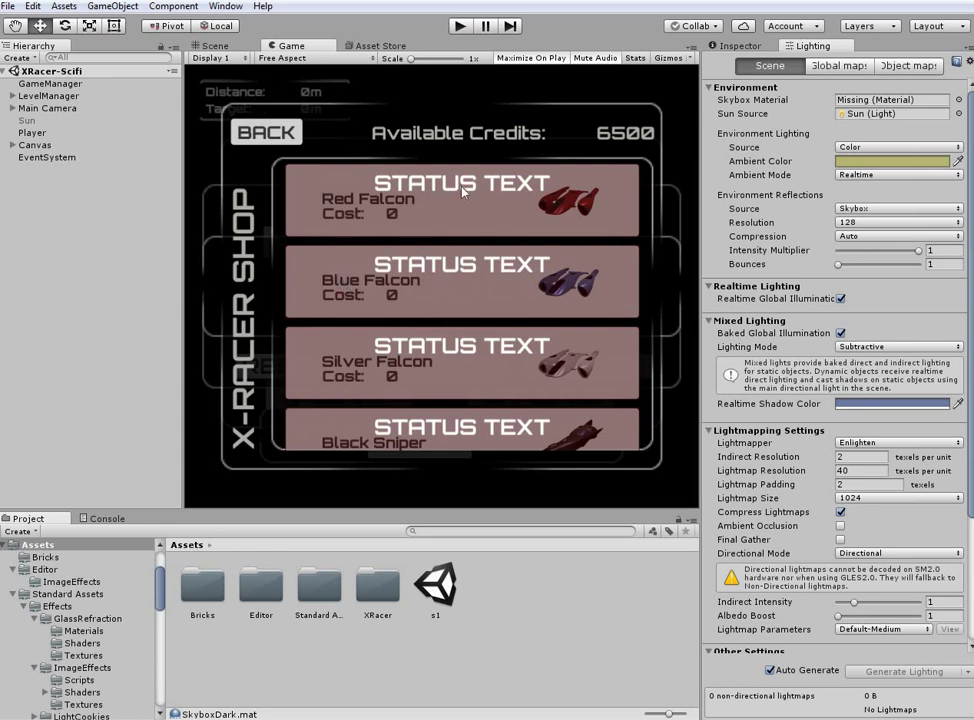
left_click(224, 46)
left_click(285, 46)
left_click(224, 46)
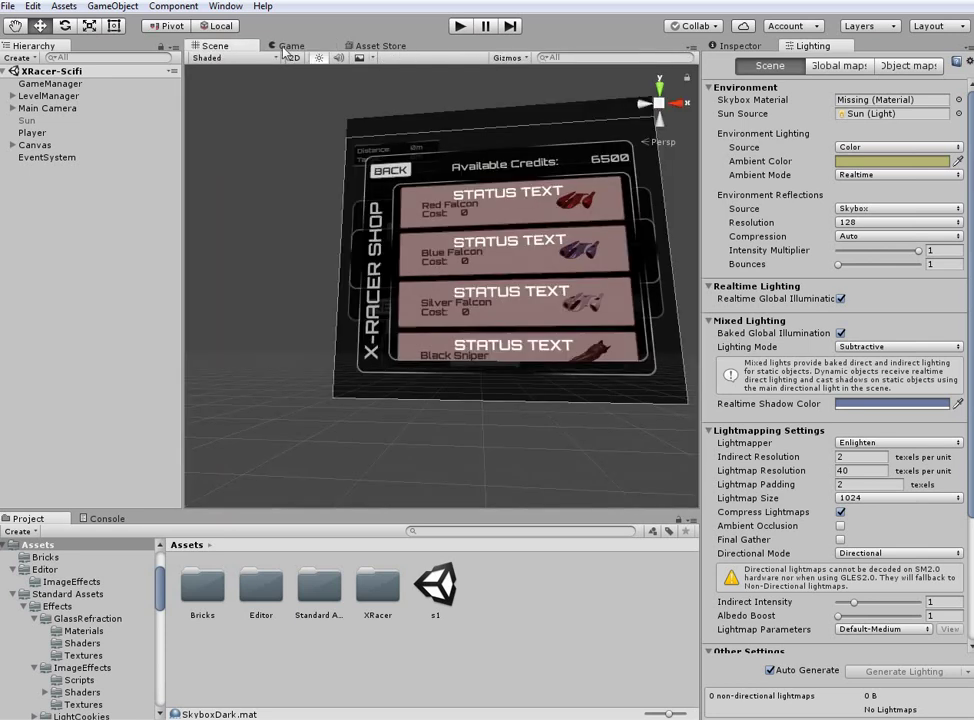
left_click(285, 47)
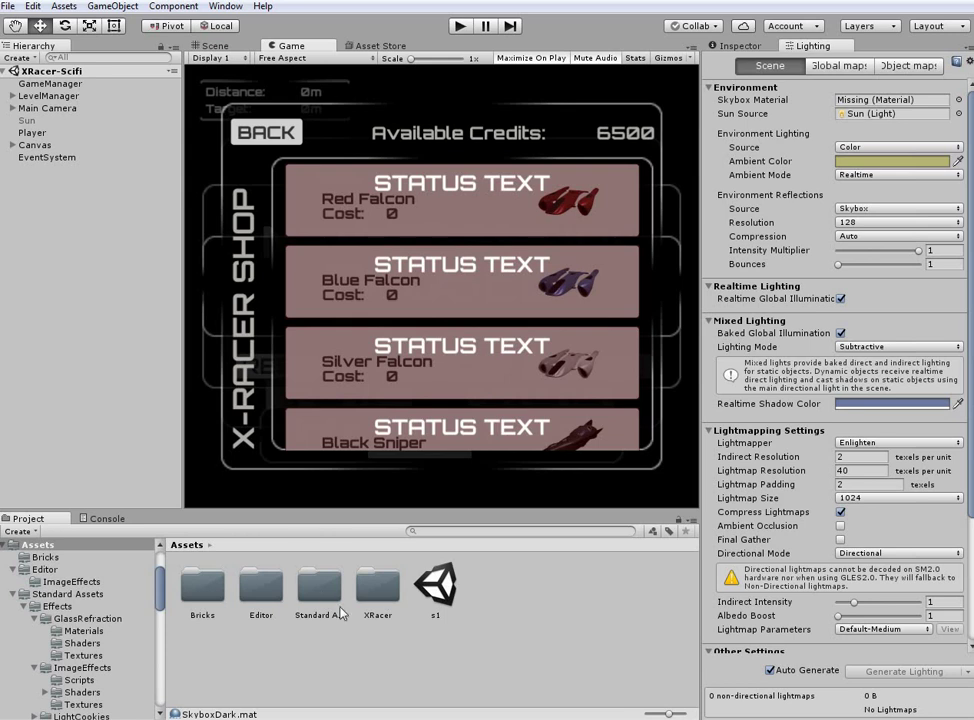
- Open the XRacer-Mobile scene from the XRacer/Scenes folder
double_click(376, 600)
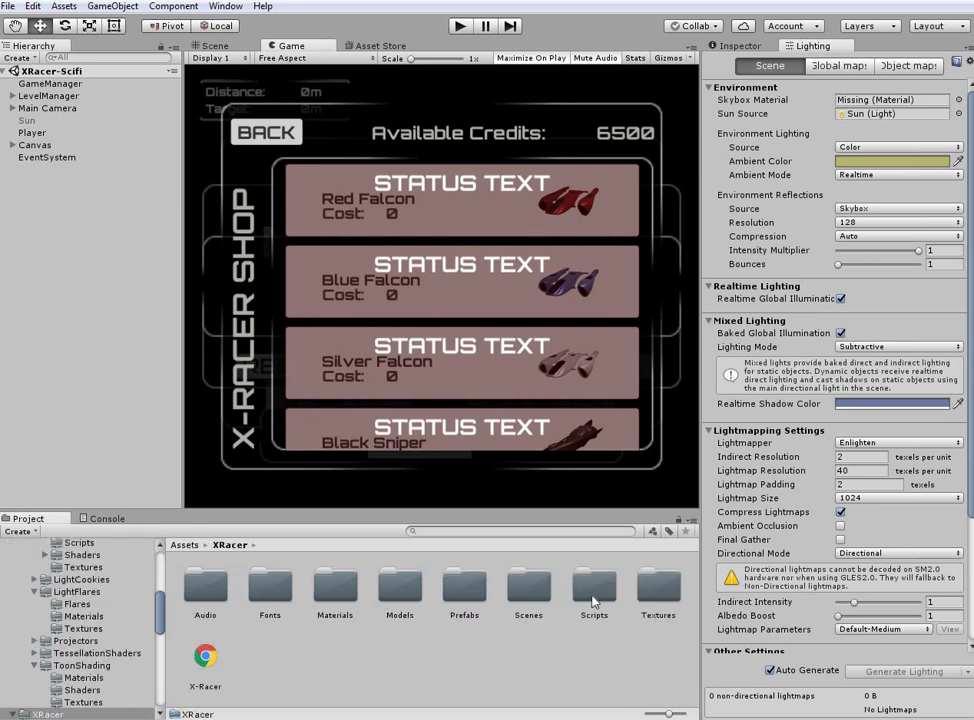
double_click(527, 586)
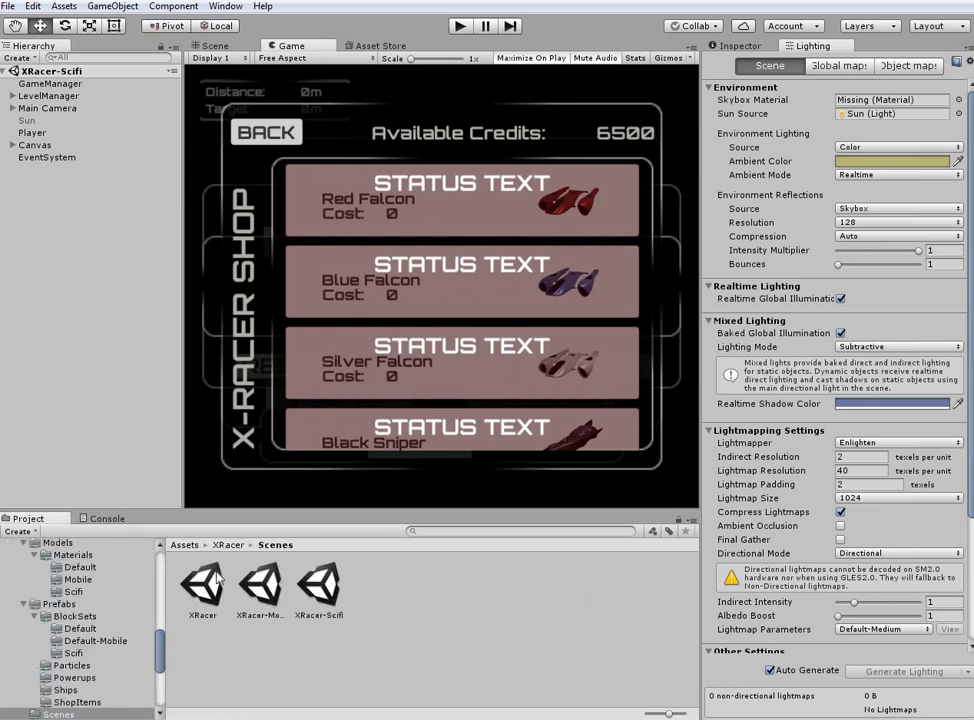
double_click(260, 583)
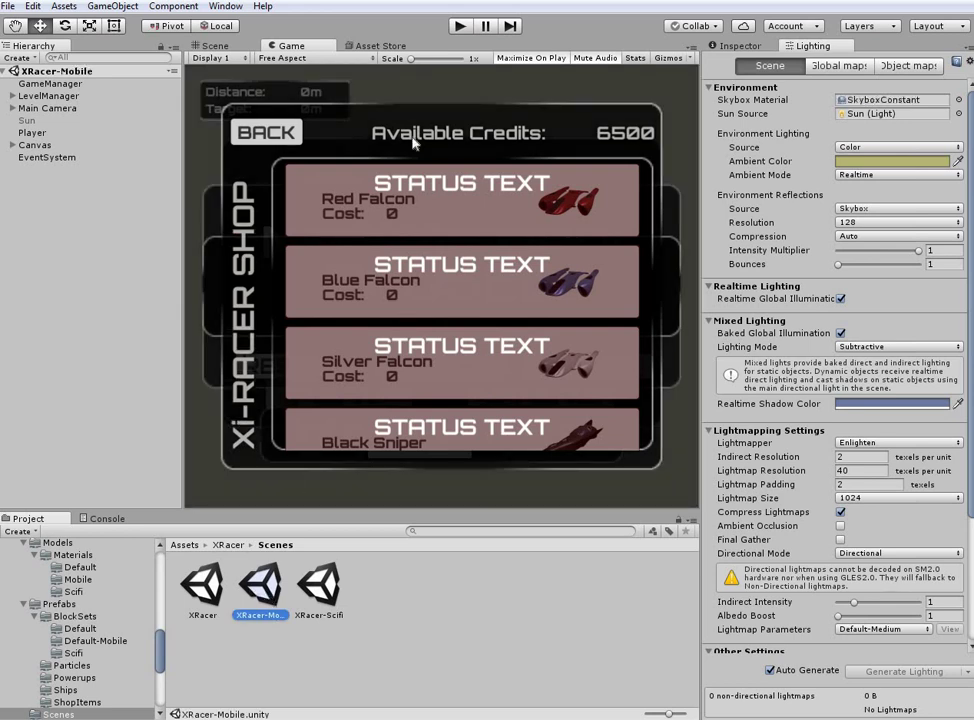
- Play-test the XRacer-Mobile scene by steering the ship until it crashes, and stop play mode
left_click(460, 26)
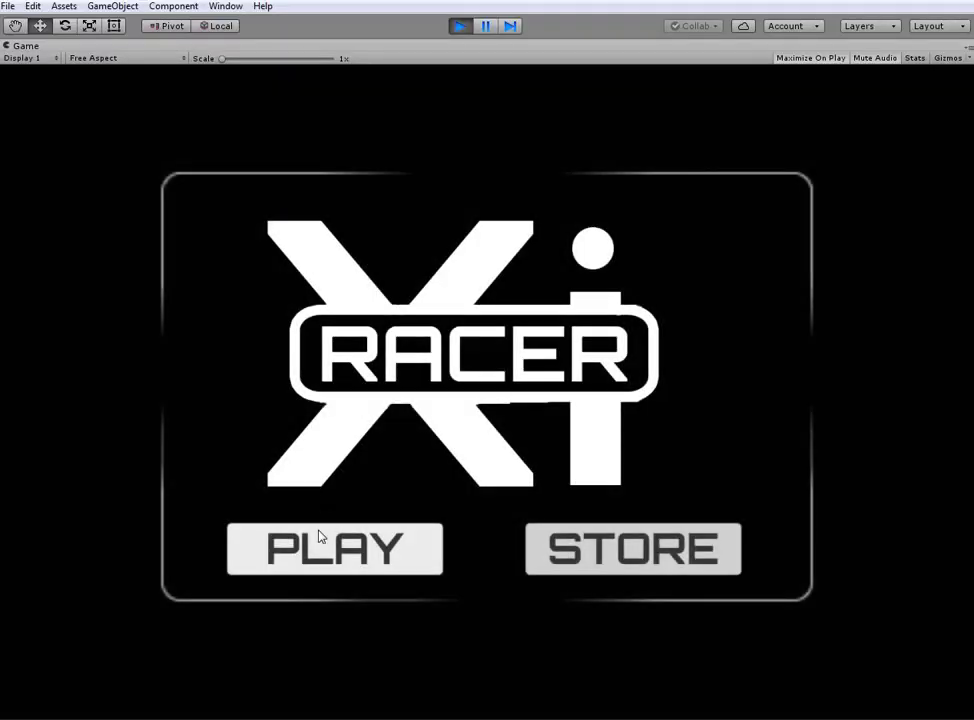
left_click(320, 540)
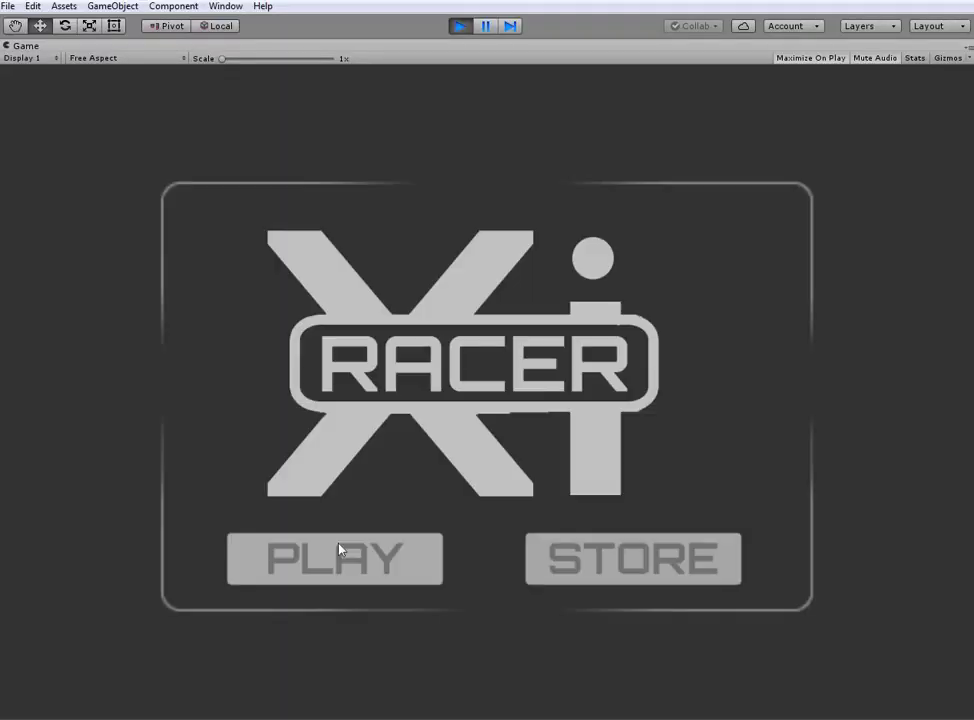
key("Right")
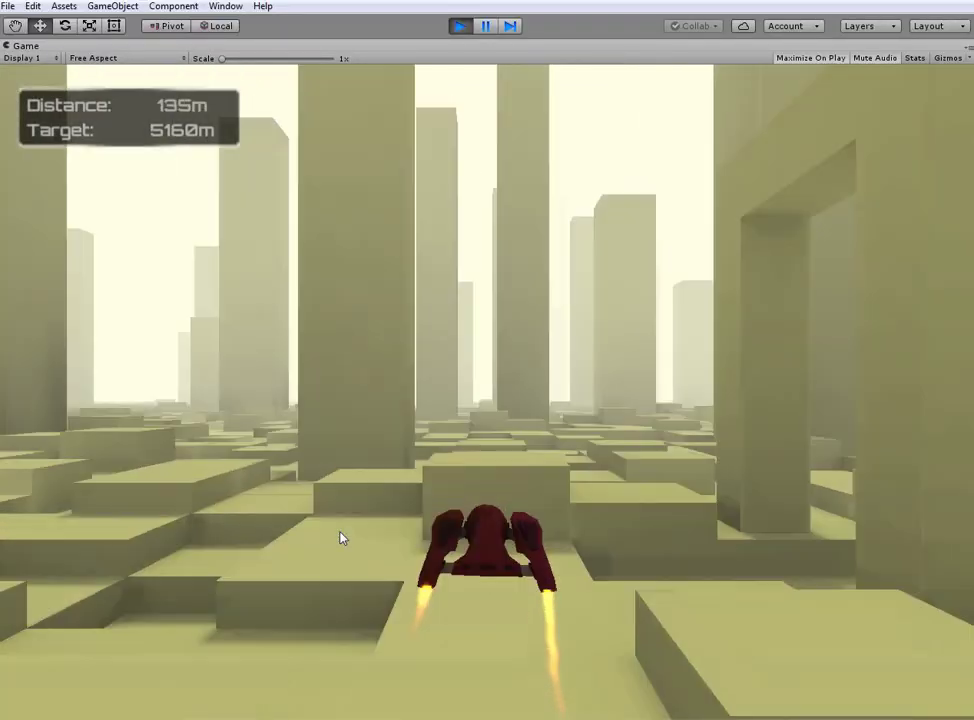
key("Left")
key("Right")
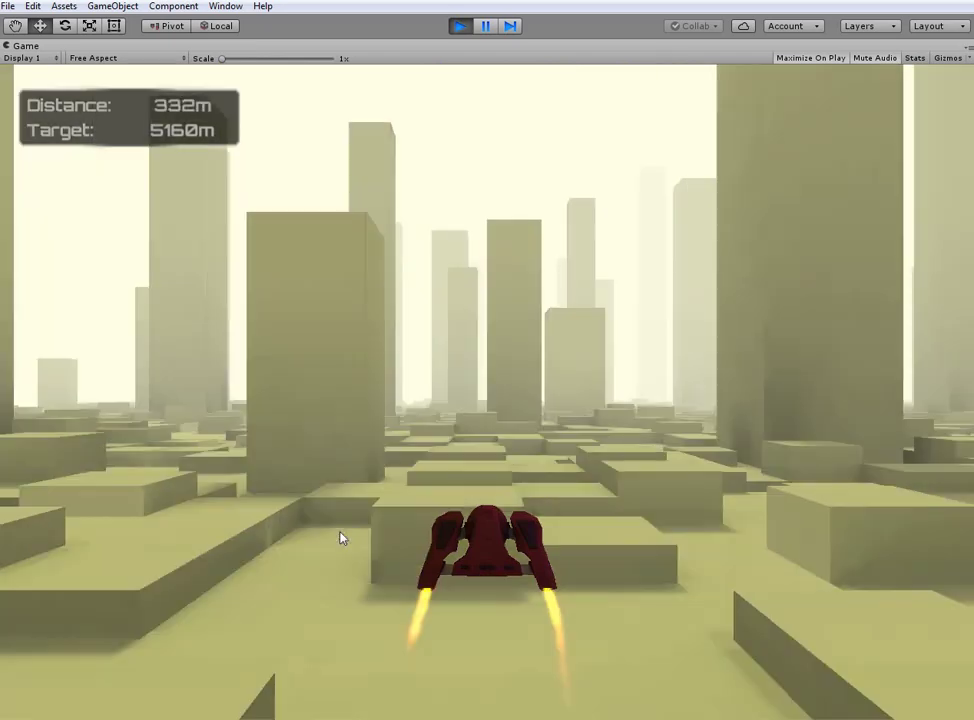
key("Left")
key("Right")
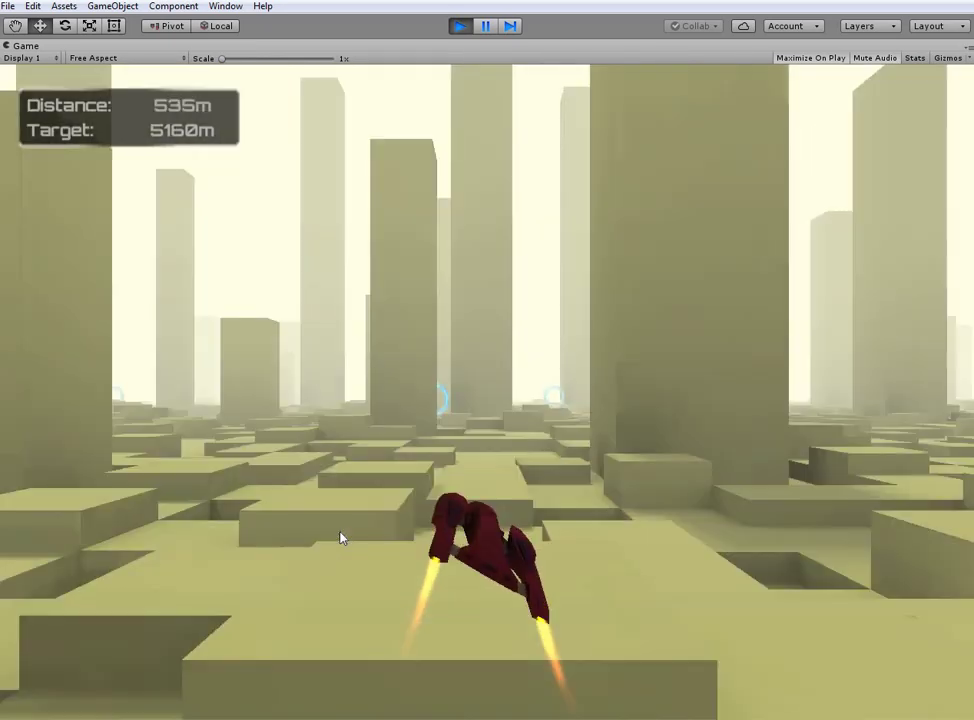
key("Right")
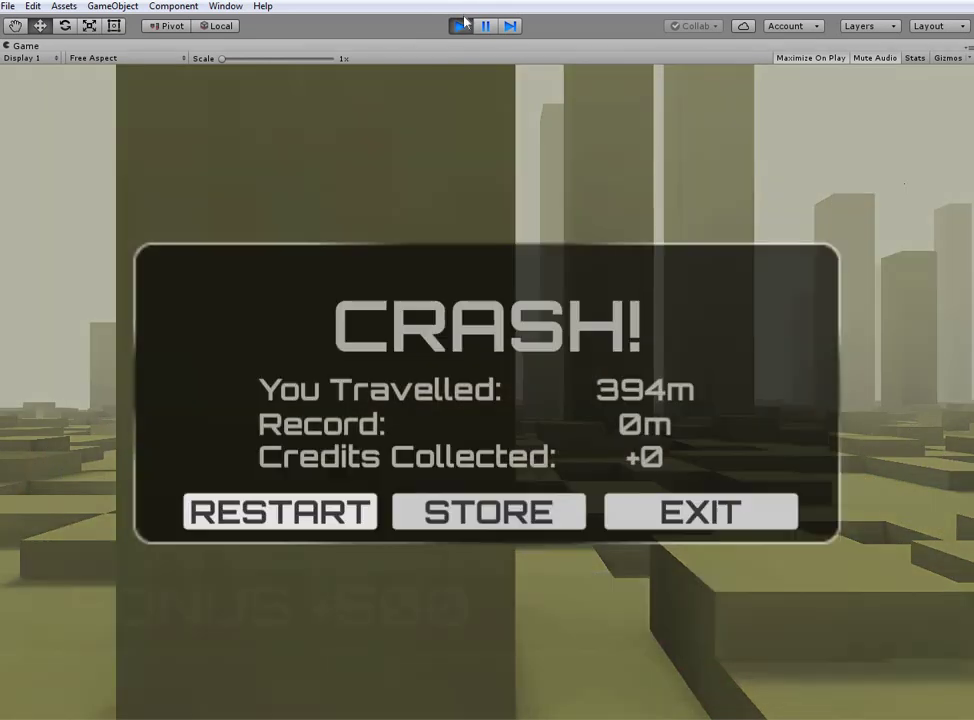
left_click(459, 27)
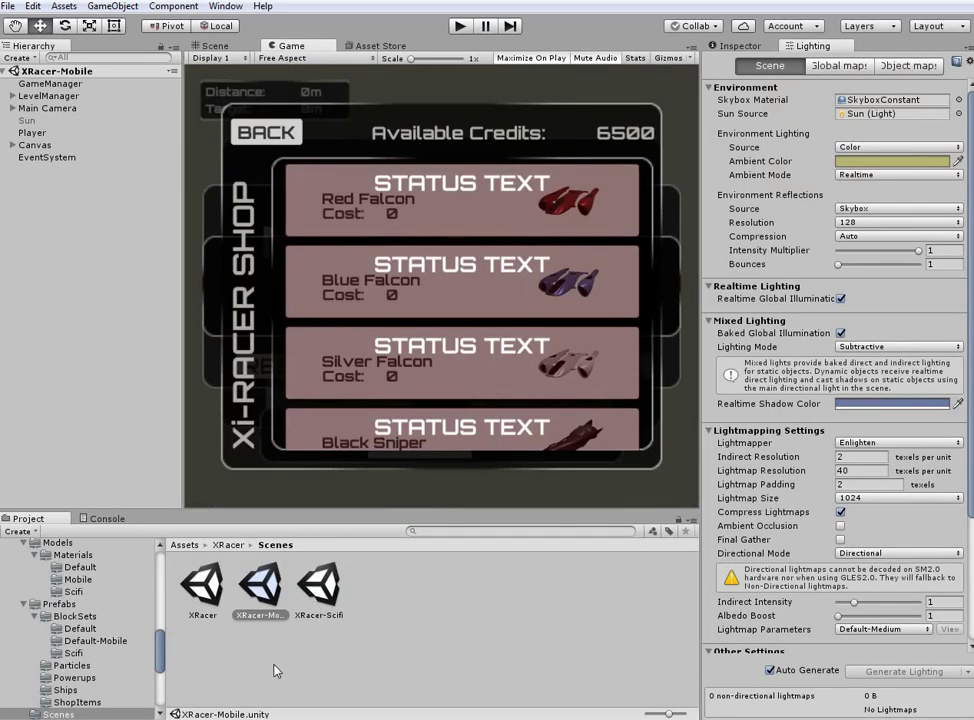
- Return to the XRacer folder in the project assets
left_click(276, 671)
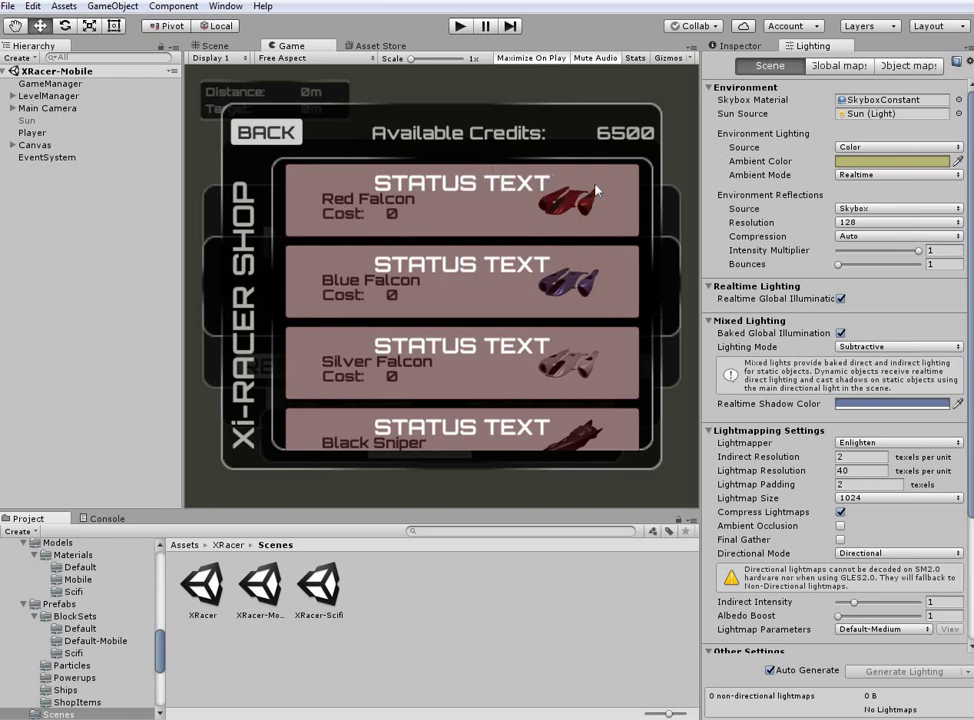
left_click(186, 546)
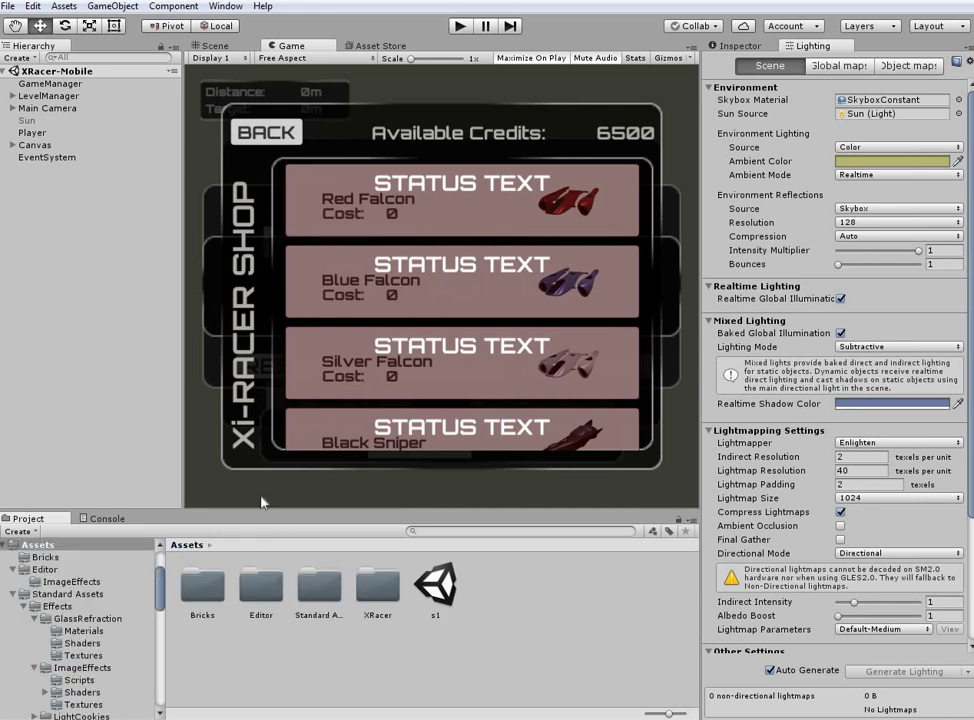
double_click(378, 600)
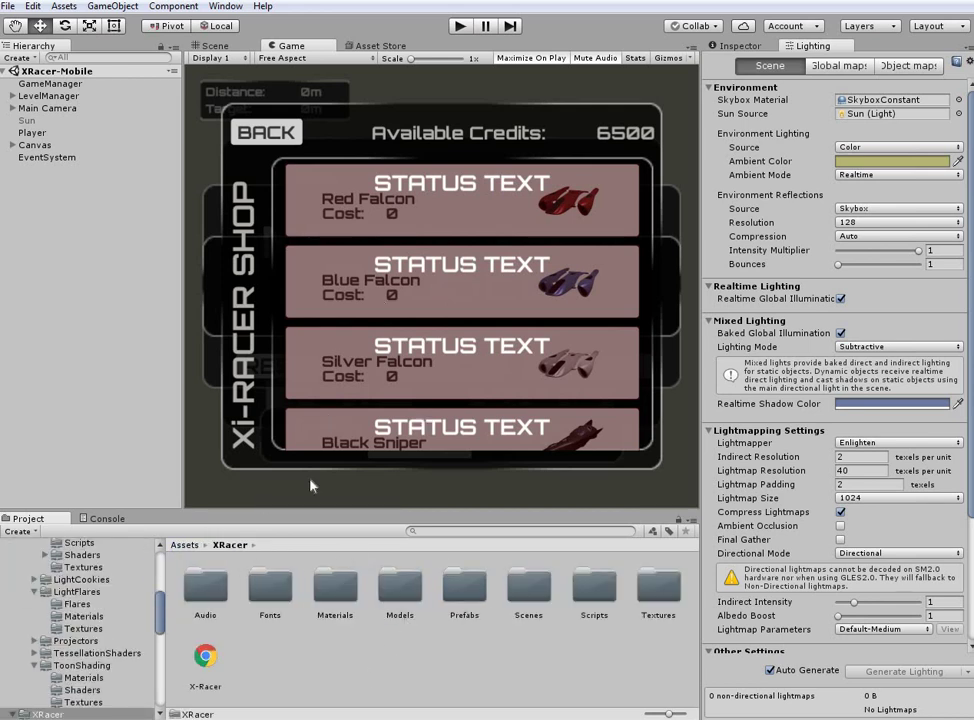
- Expand Canvas, StoreMenu, ScrollPanel and ShopItems in the hierarchy and show the RedFalconSkin object's properties
left_click(13, 145)
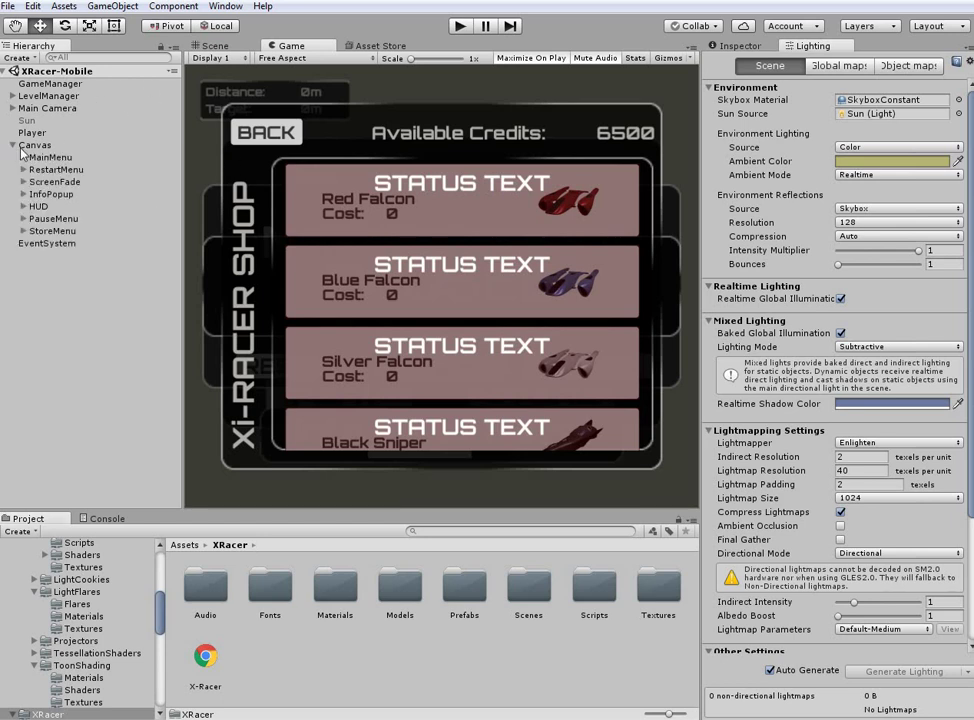
left_click(42, 231)
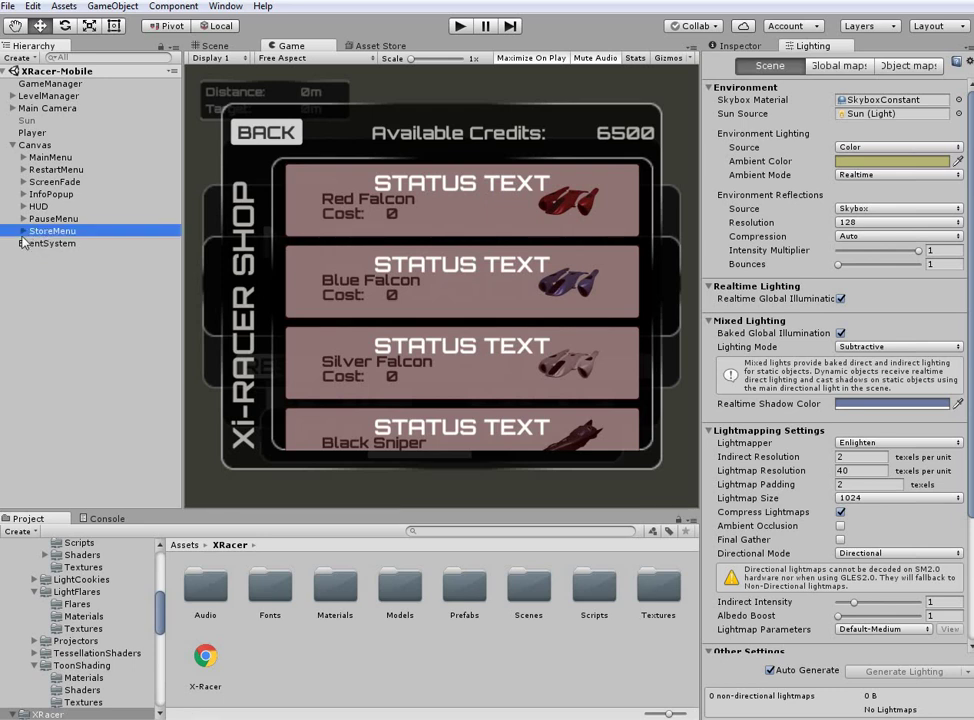
left_click(23, 231)
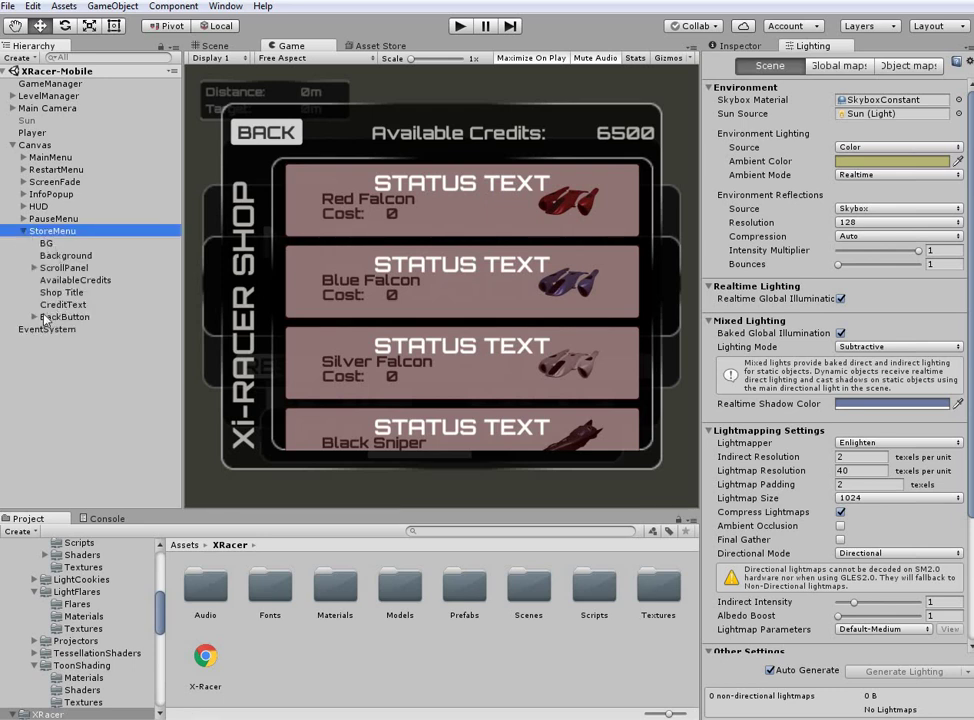
left_click(34, 268)
left_click(75, 280)
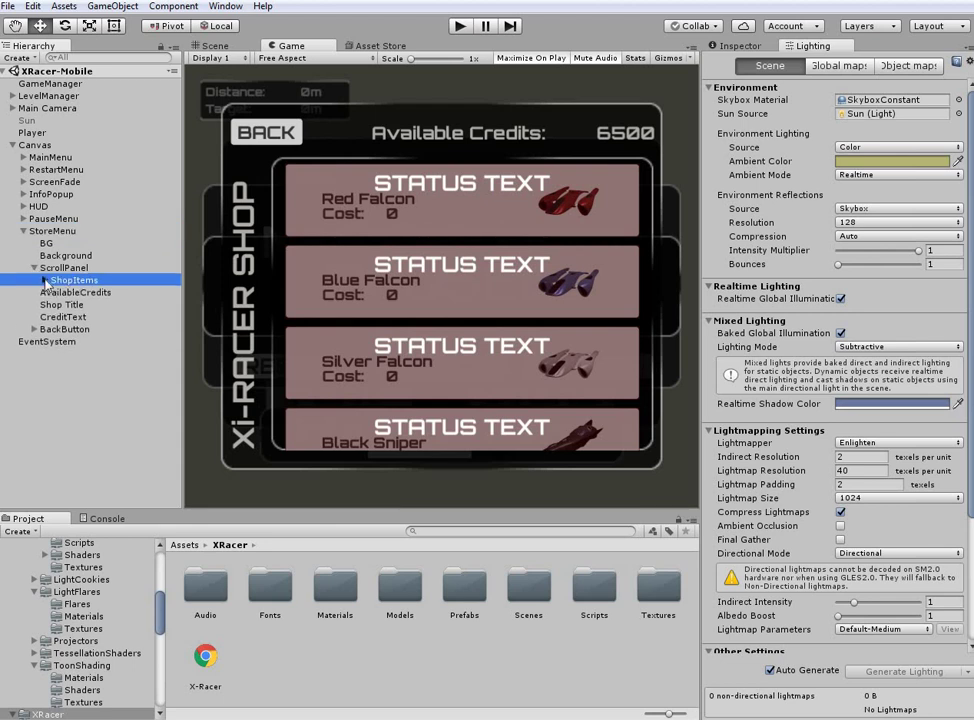
left_click(45, 280)
left_click(103, 294)
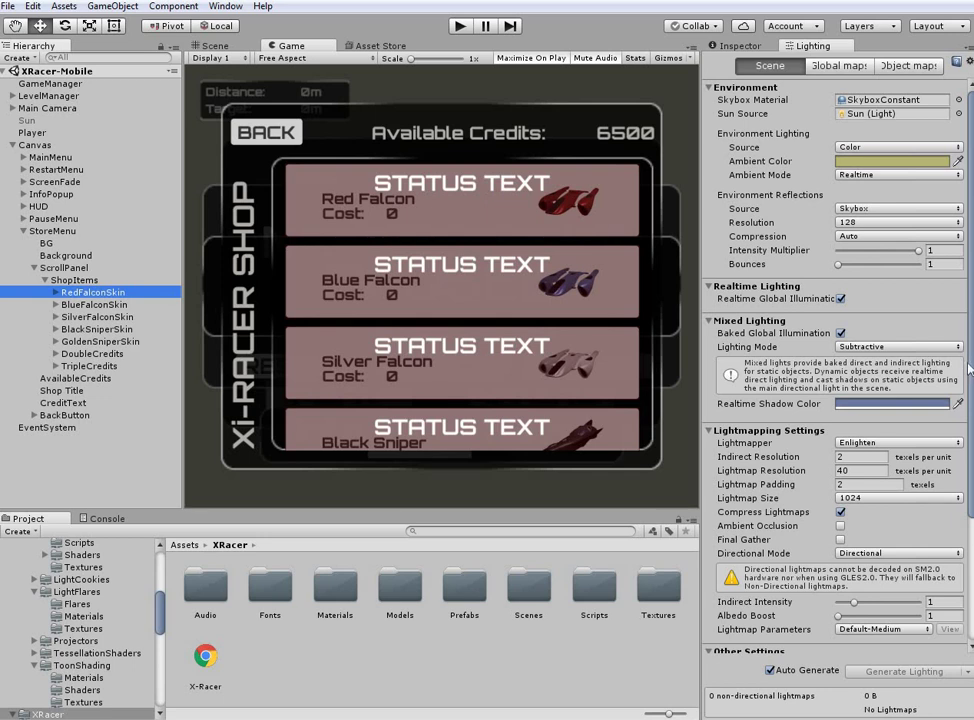
left_click(743, 47)
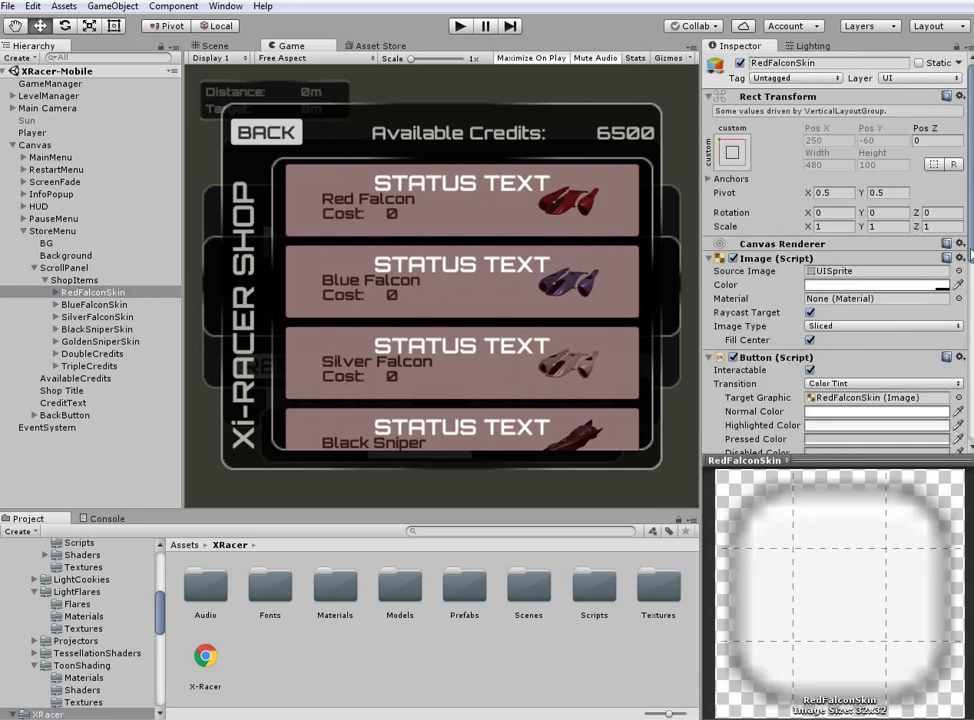
- Locate the prefab referenced by RedFalconSkin's Ship Skin Menu Item script and view the RedFalconItem settings
scroll(969, 255, "down", 5)
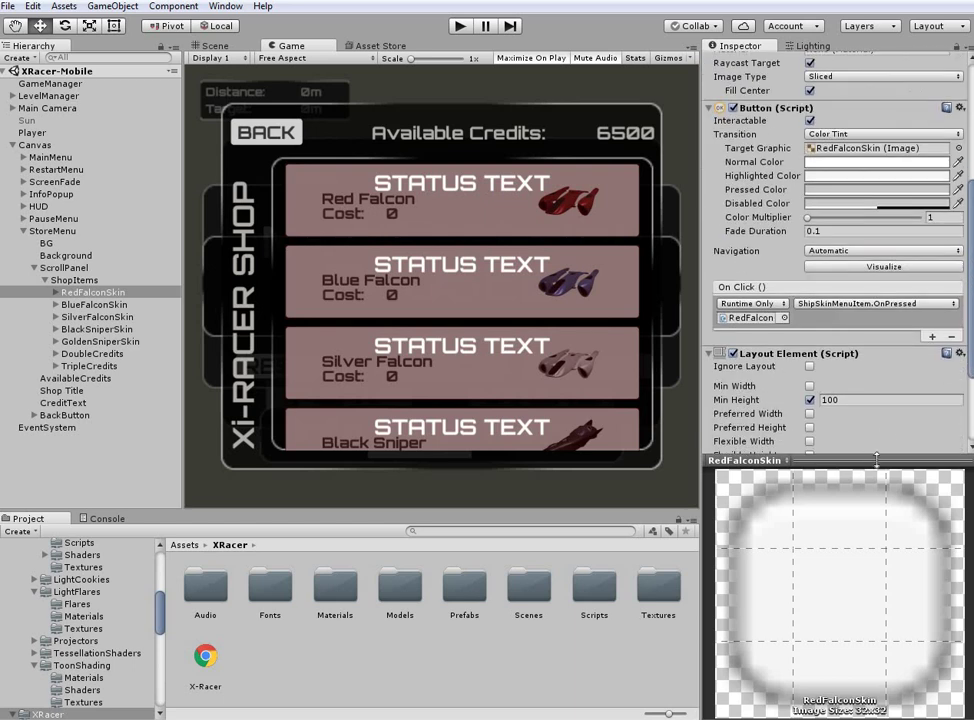
left_click(876, 459)
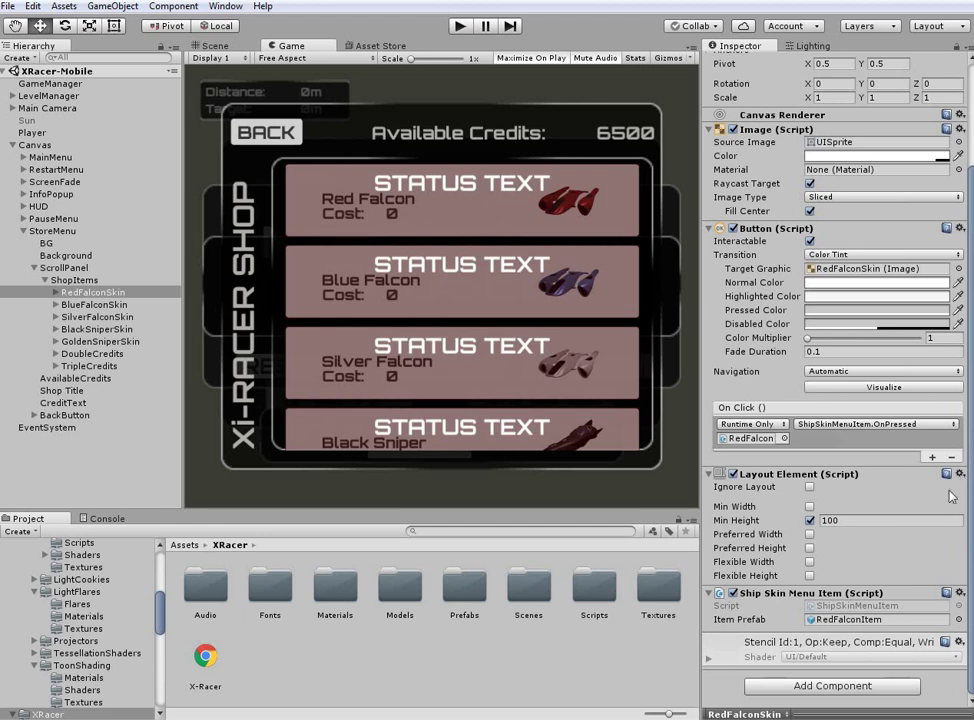
left_click(866, 621)
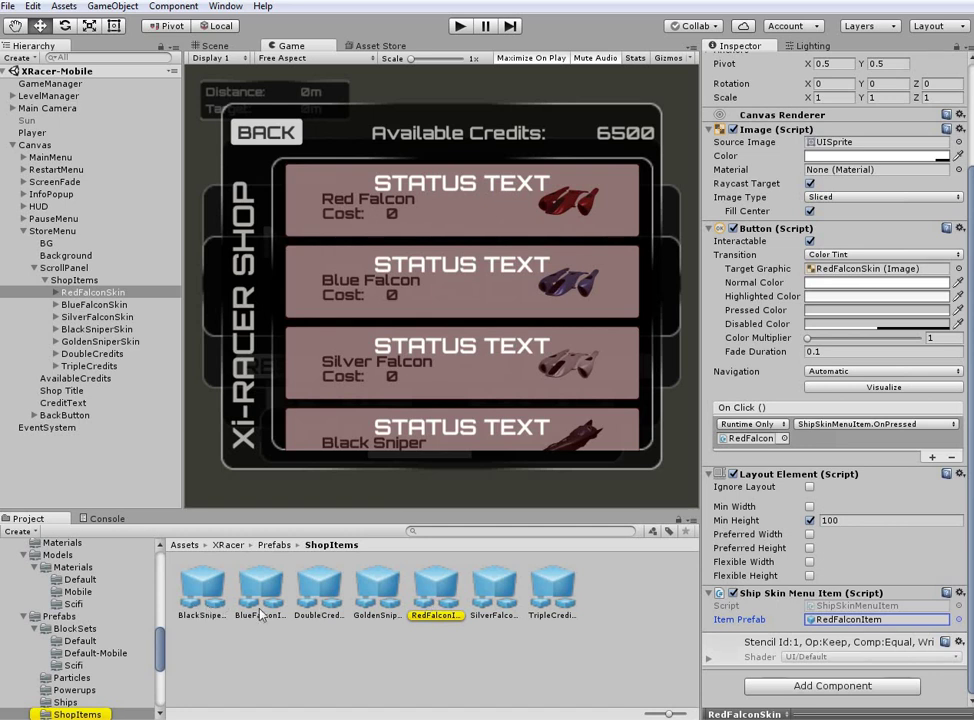
left_click(436, 590)
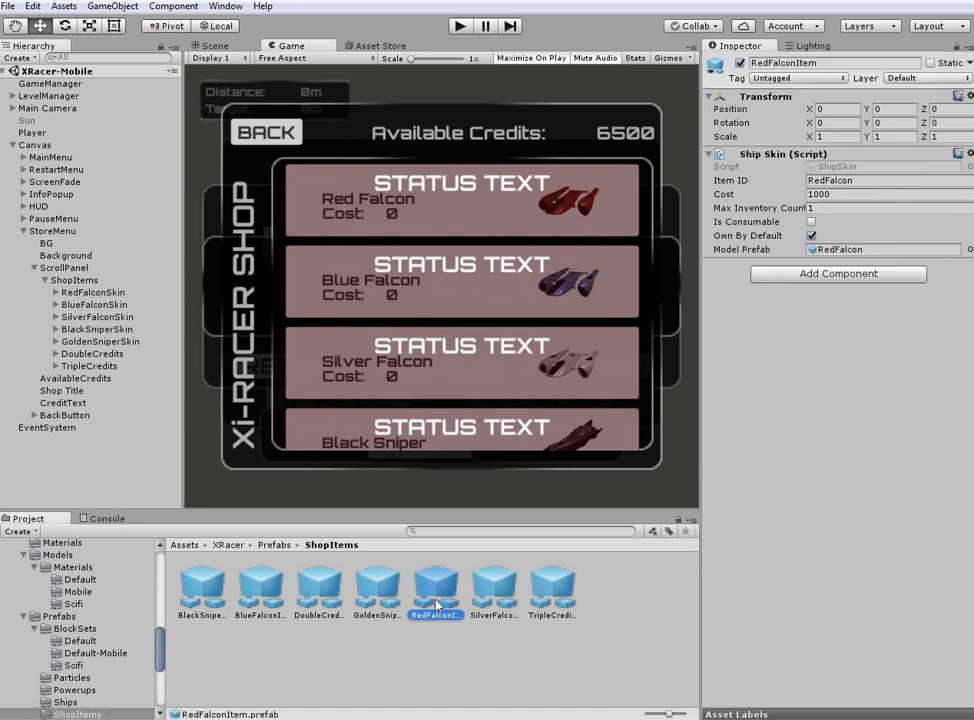
- Locate RedFalconItem's model prefab in the Ships folder and examine the RedFalcon ship from several angles in the preview
left_click(921, 251)
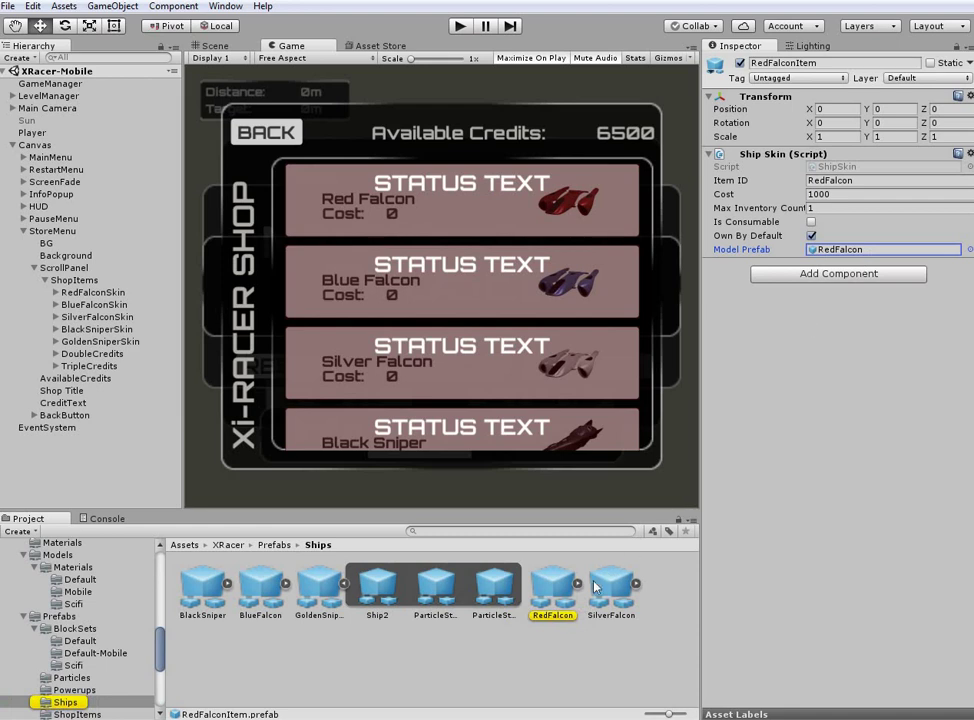
left_click(555, 600)
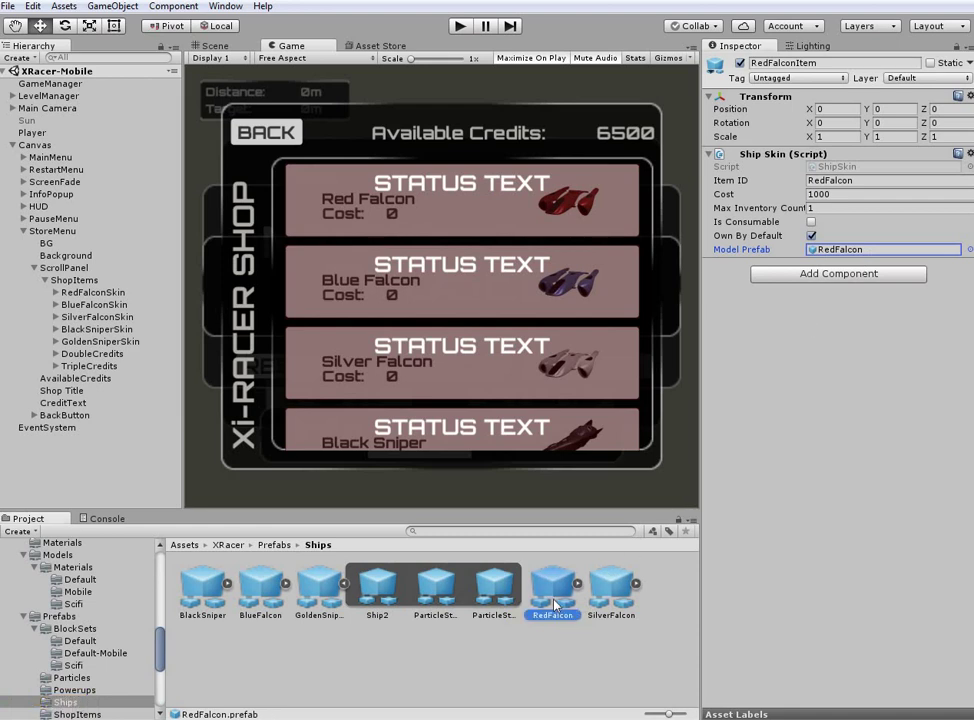
left_click(818, 712)
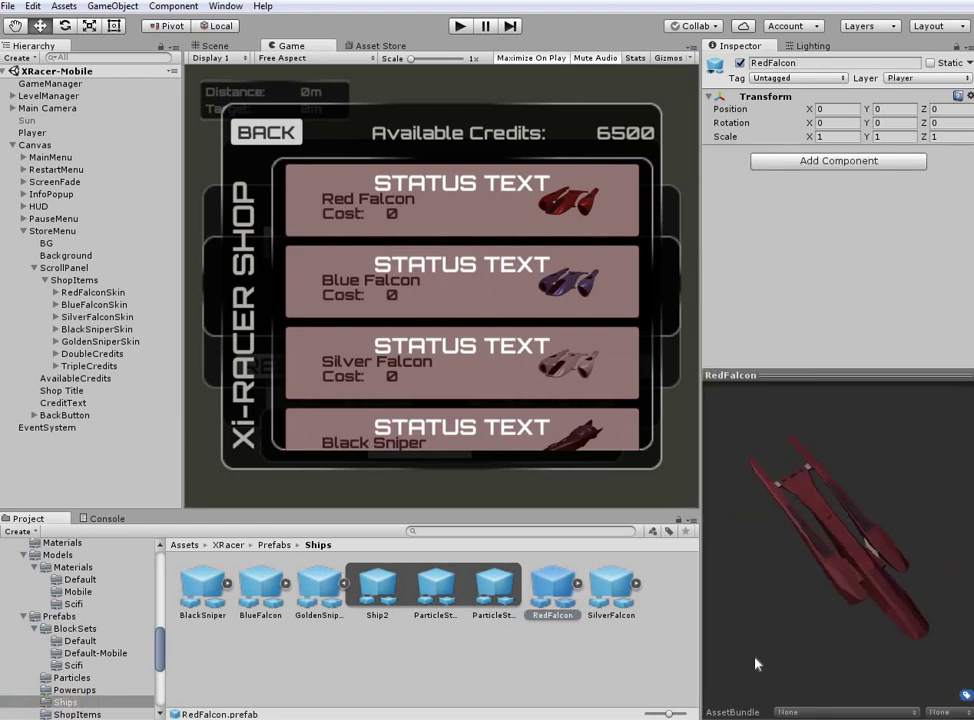
left_click_drag(561, 473, 536, 381)
left_click_drag(851, 525, 811, 664)
left_click_drag(807, 609, 763, 593)
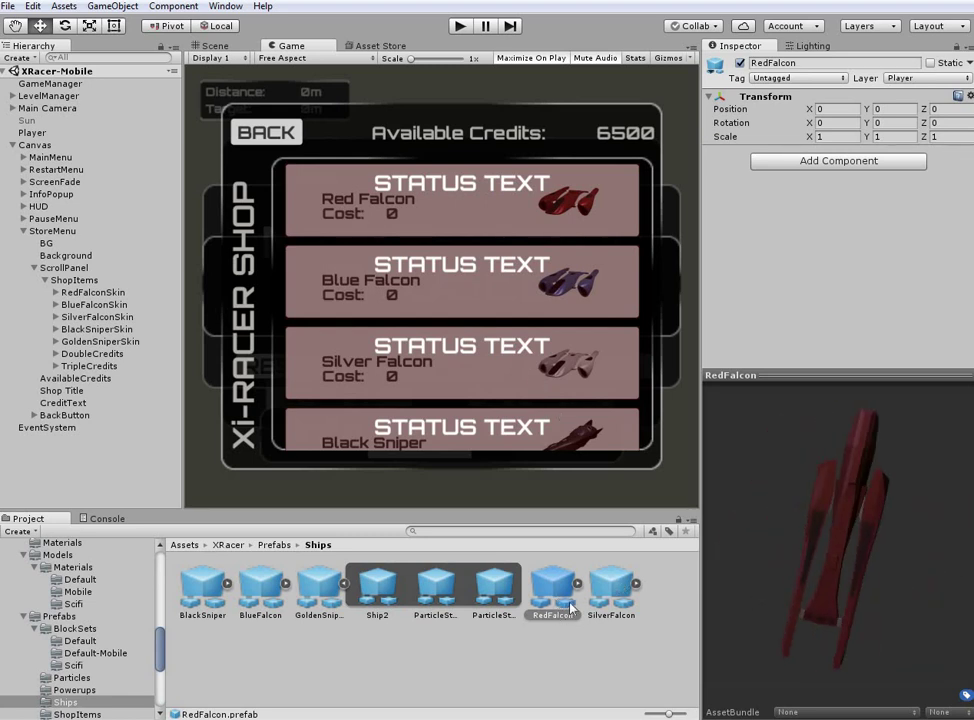
left_click_drag(939, 540, 782, 416)
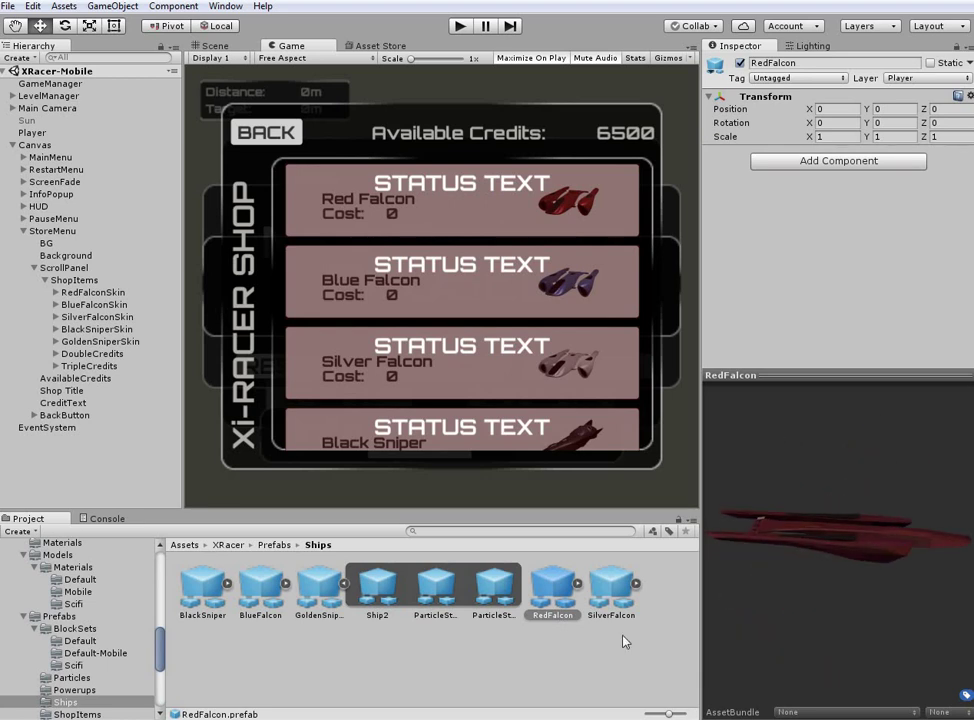
mouse_move(822, 523)
left_mouse_down()
mouse_move(783, 646)
mouse_move(828, 516)
left_mouse_up()
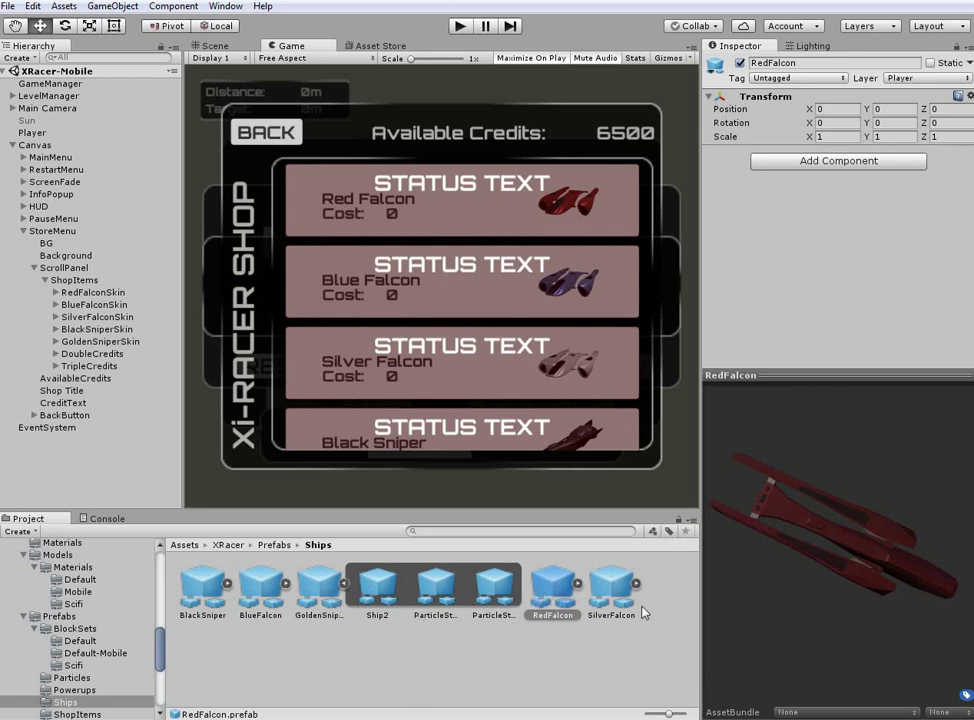
left_click(342, 585)
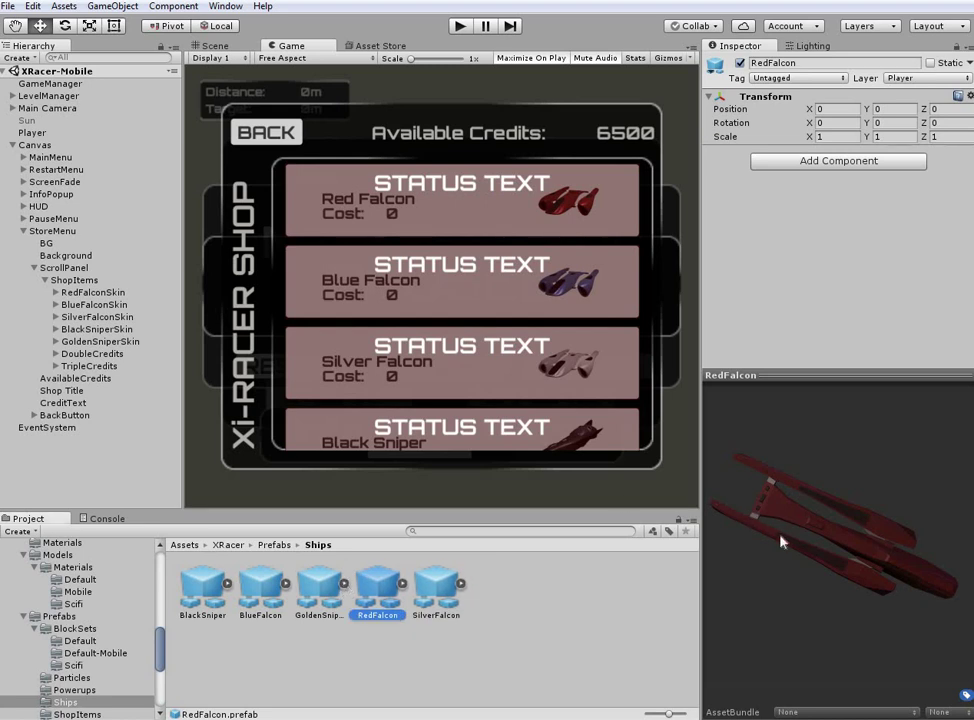
left_click_drag(838, 504, 862, 446)
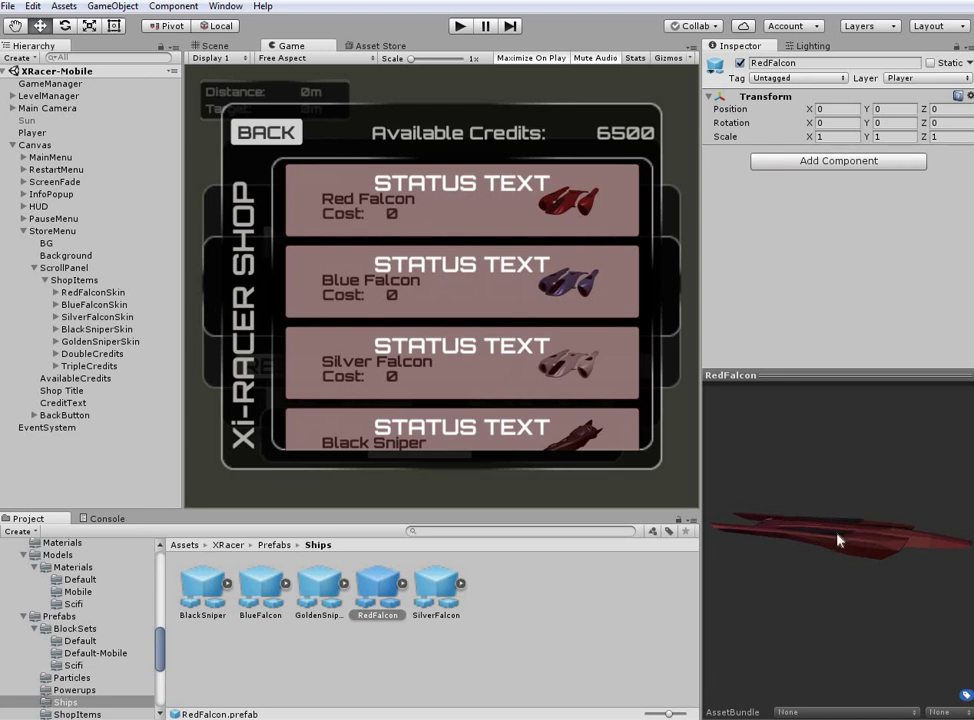
- Assign BlackSniperItem from the ShopItems prefabs as the Item Prefab of RedFalconSkin
left_click(75, 280)
left_click(89, 292)
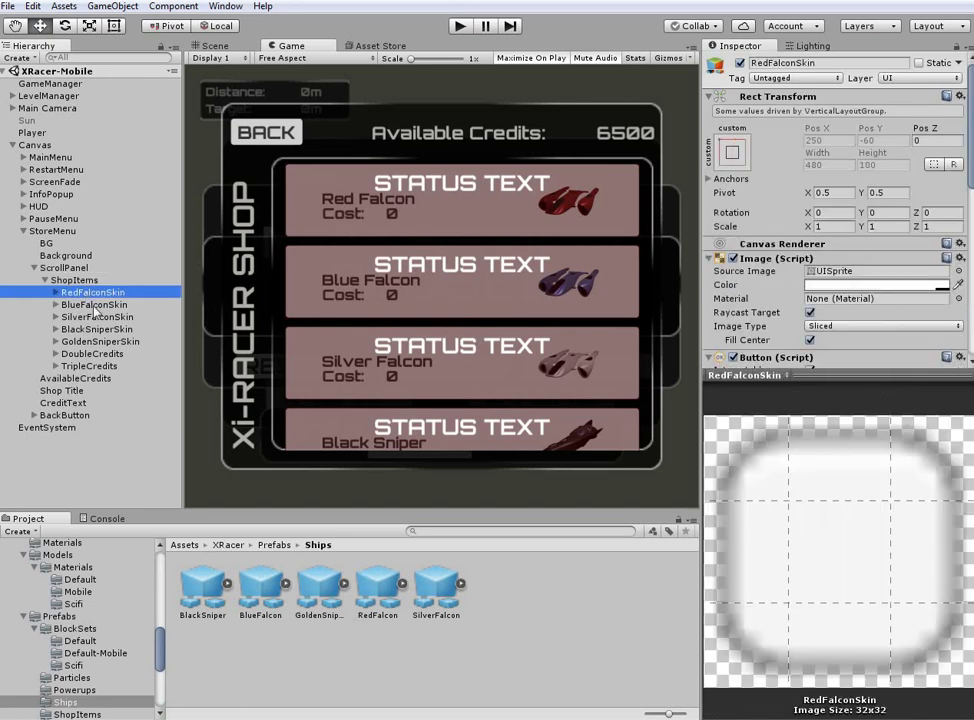
left_click_drag(869, 377, 869, 711)
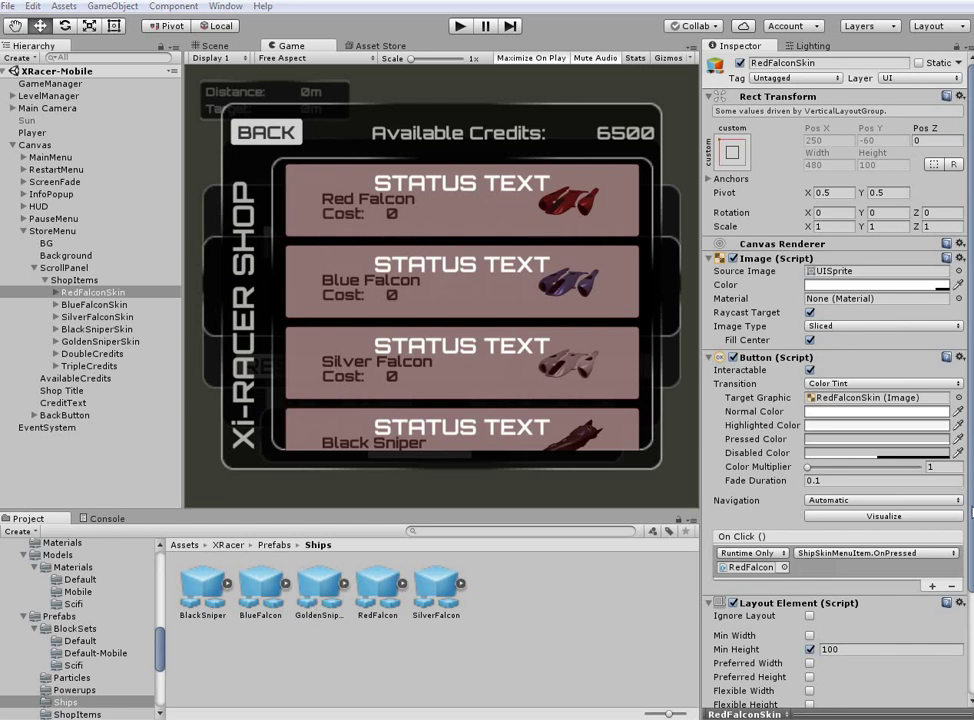
scroll(971, 511, "down", 5)
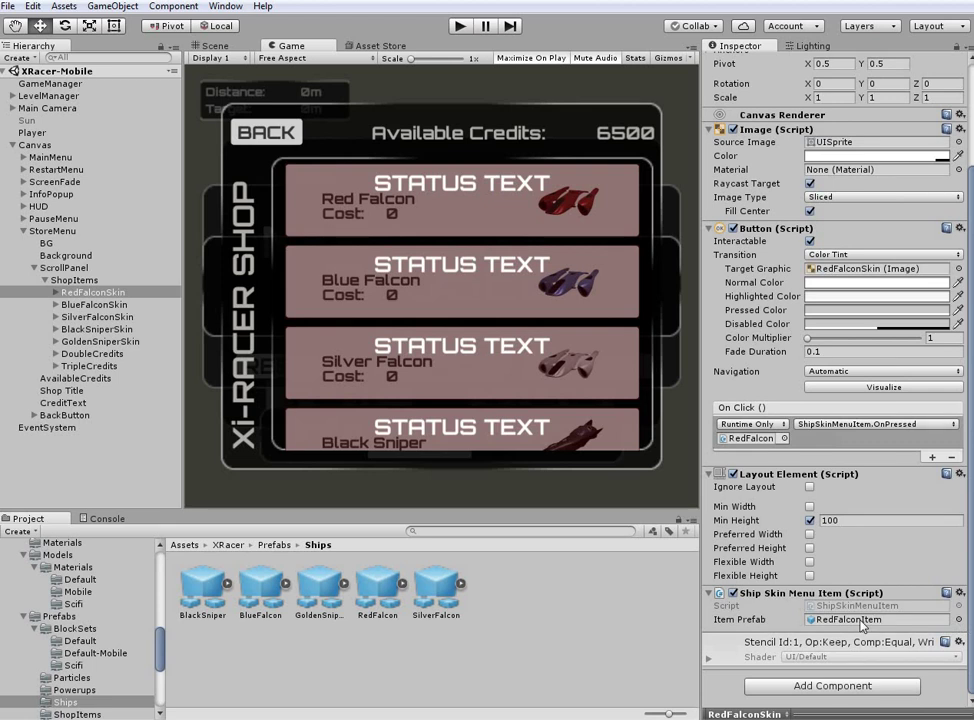
left_click(860, 622)
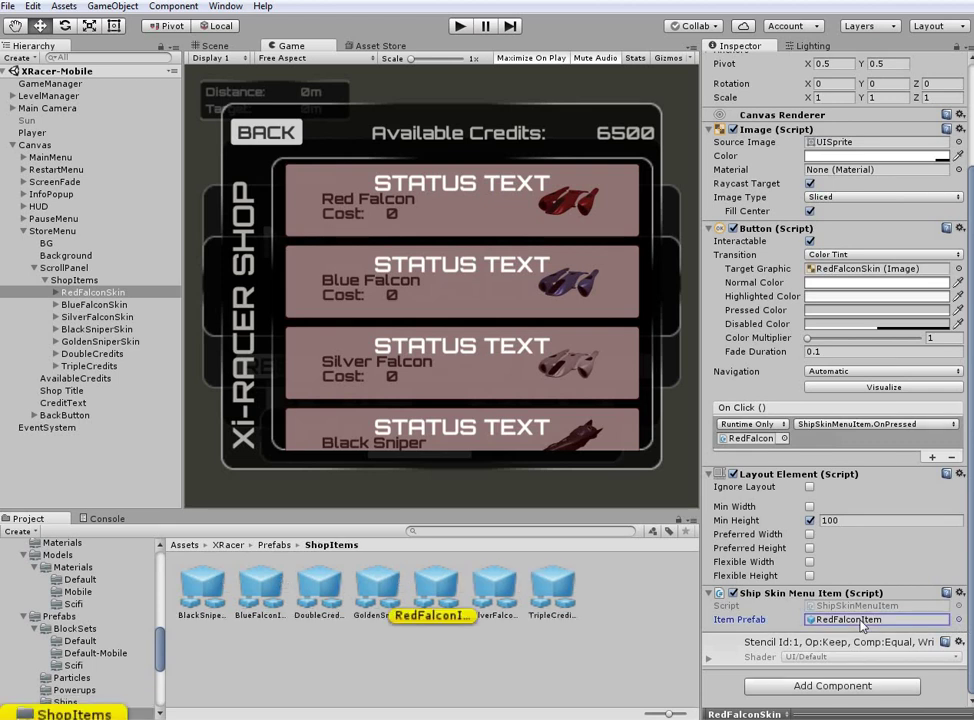
left_click_drag(205, 600, 855, 619)
- Check BlackSniperItem's settings and its model prefab, and review the Item Prefab assigned to RedFalconSkin
left_click(207, 592)
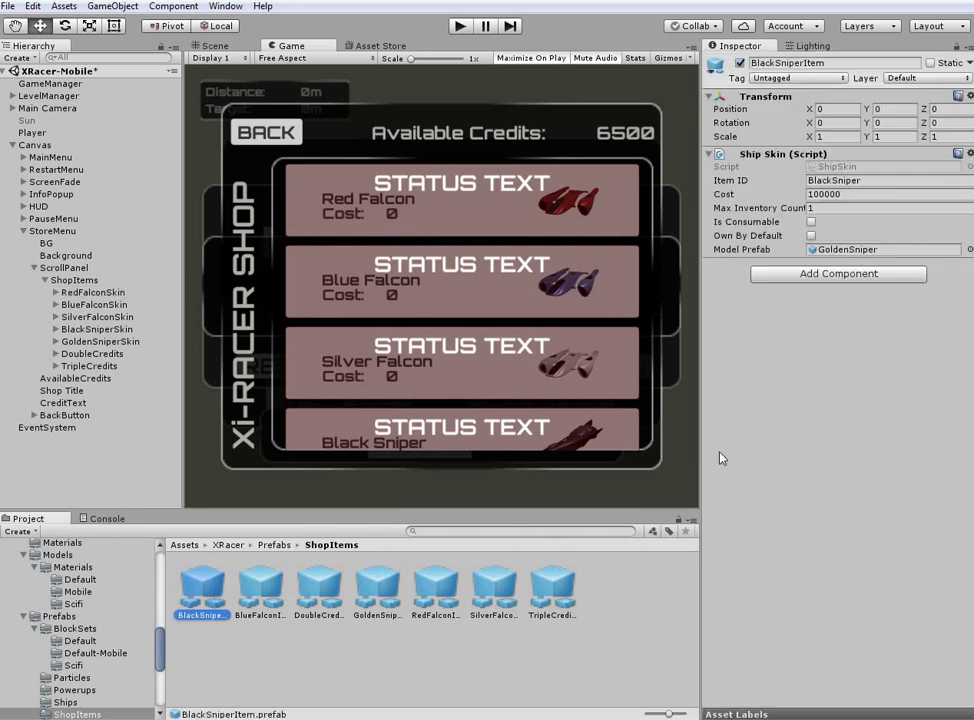
left_click(855, 249)
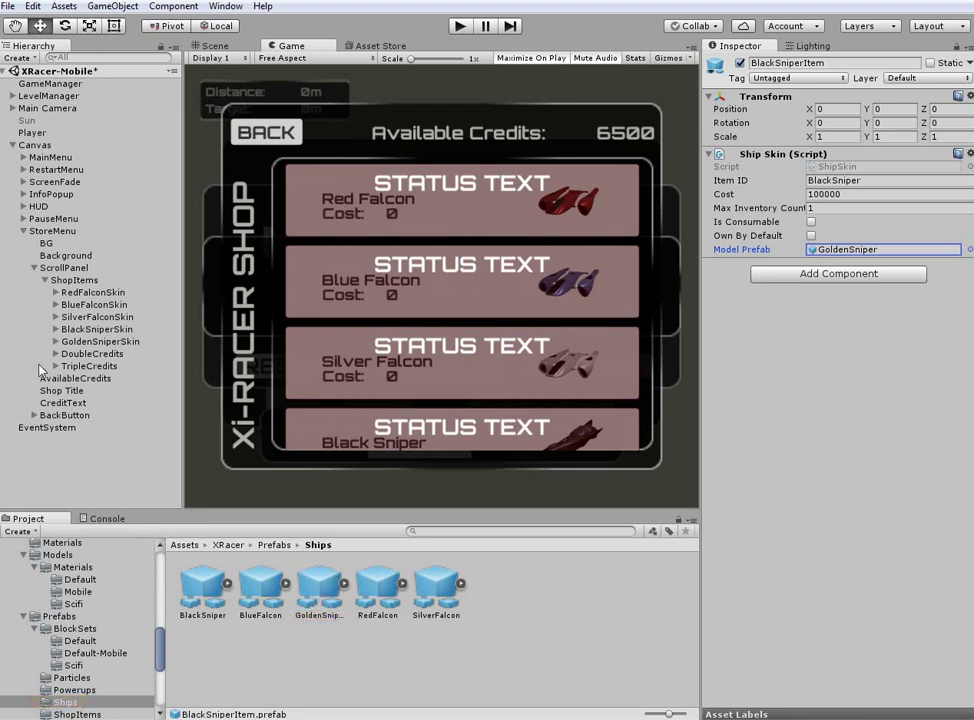
left_click(92, 293)
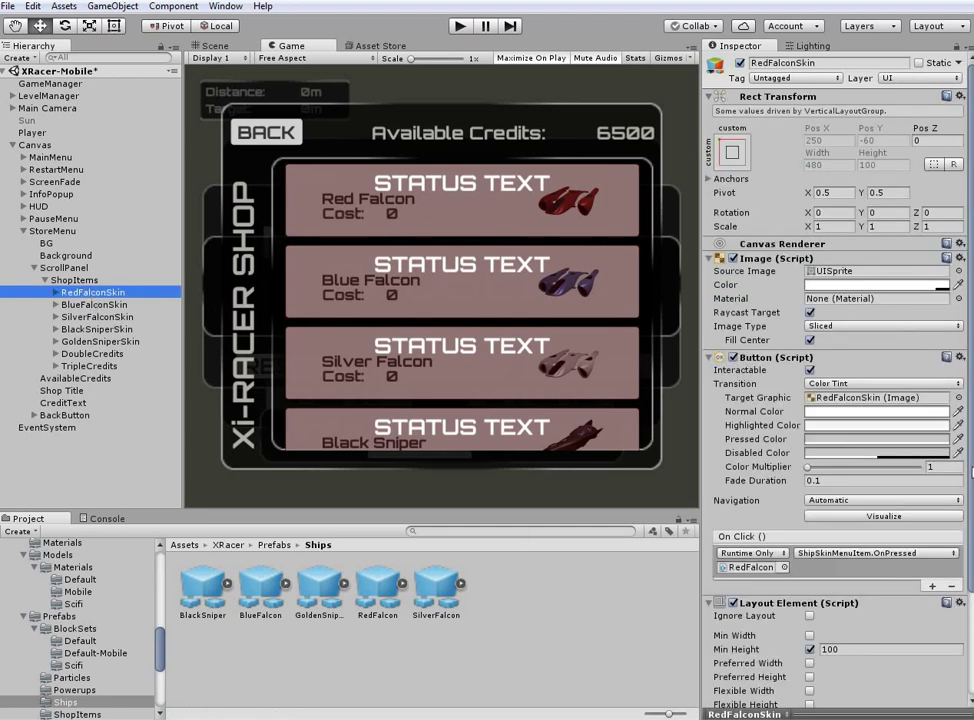
scroll(960, 600, "down", 3)
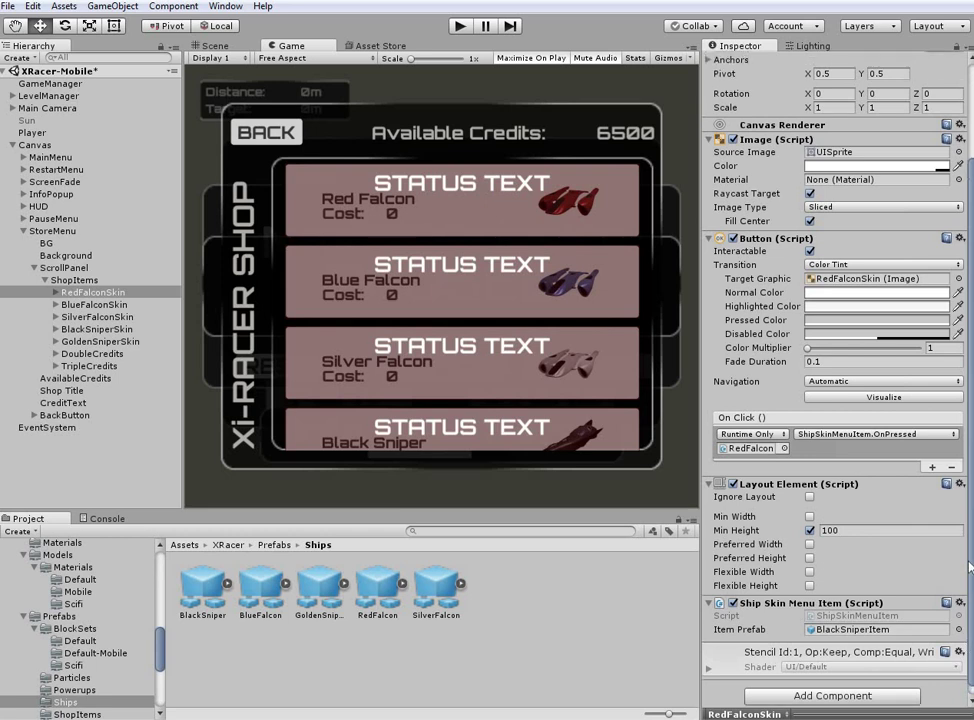
- Change the text of RedFalconSkin's Title object to "Xi's Ship"
left_click(60, 292)
left_click(54, 292)
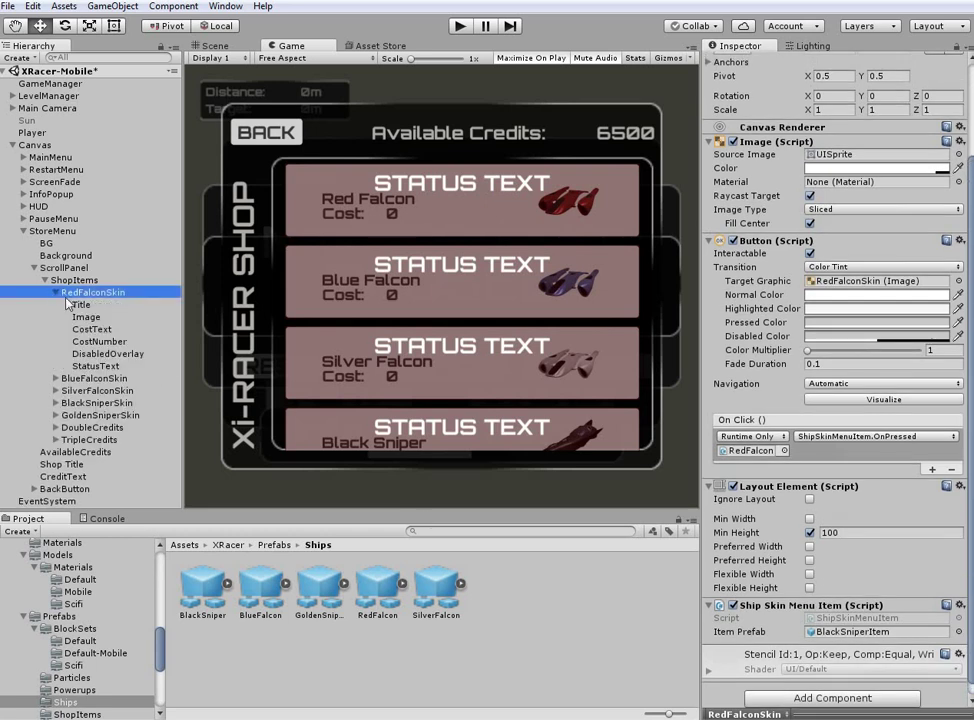
left_click(82, 305)
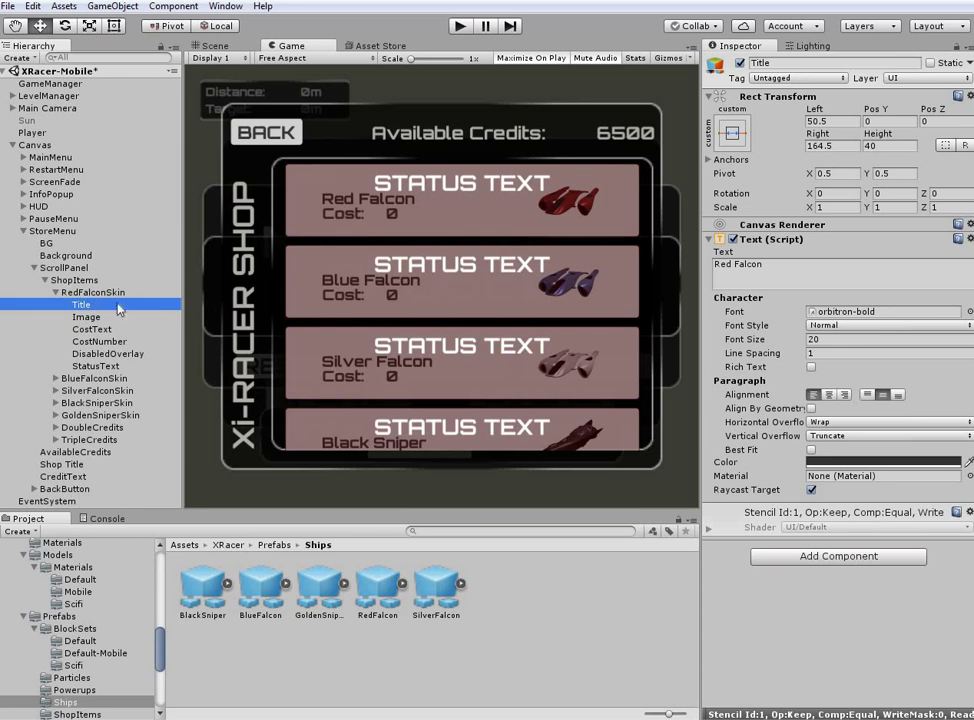
left_click(797, 266)
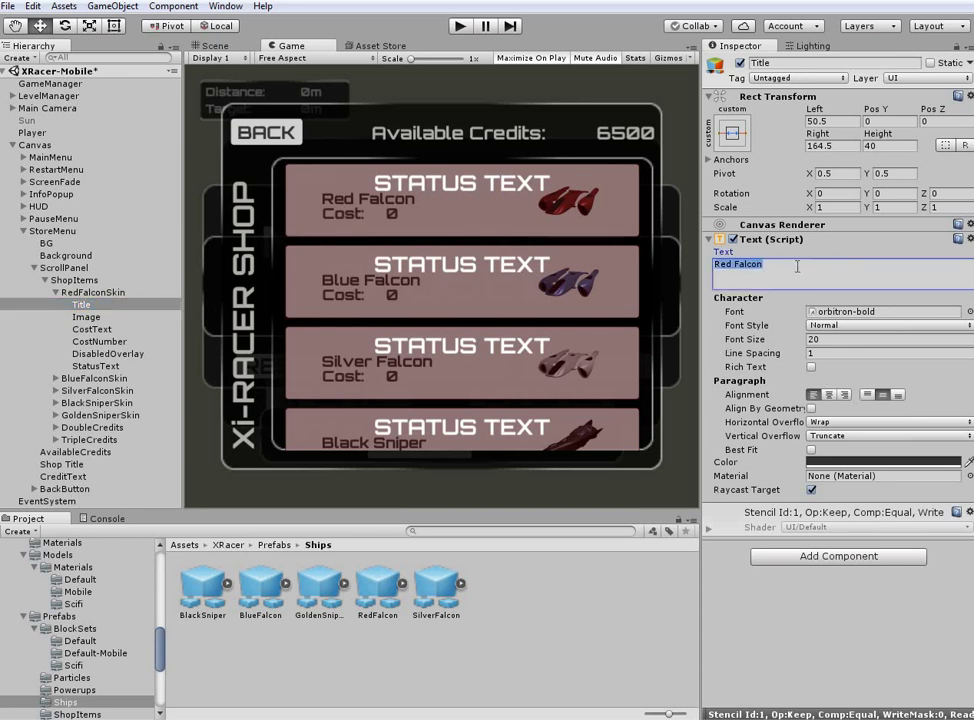
key("BackSpace")
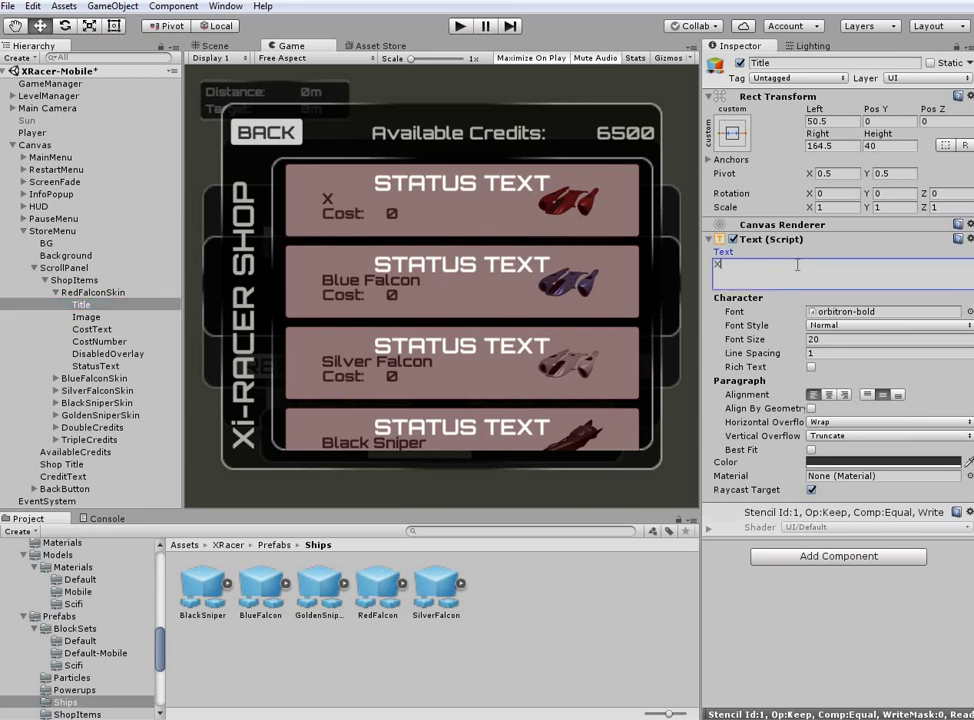
type("Xi'd")
key("BackSpace")
type("s Ship")
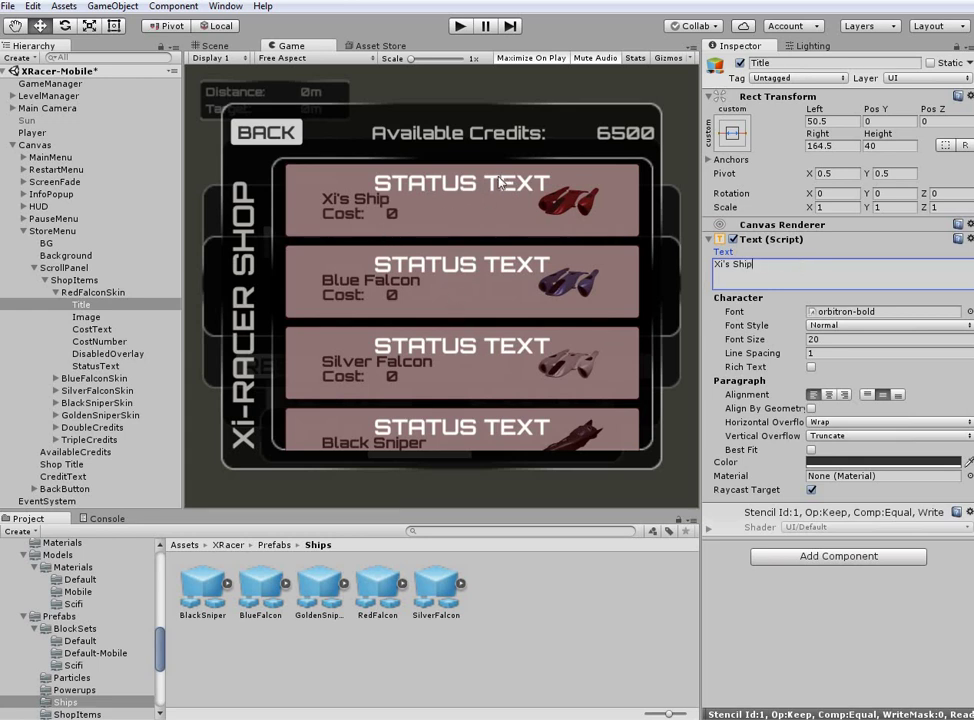
- Check the Source Image of RedFalconSkin's Image object and locate its sprite in the Menus textures
left_click(80, 316)
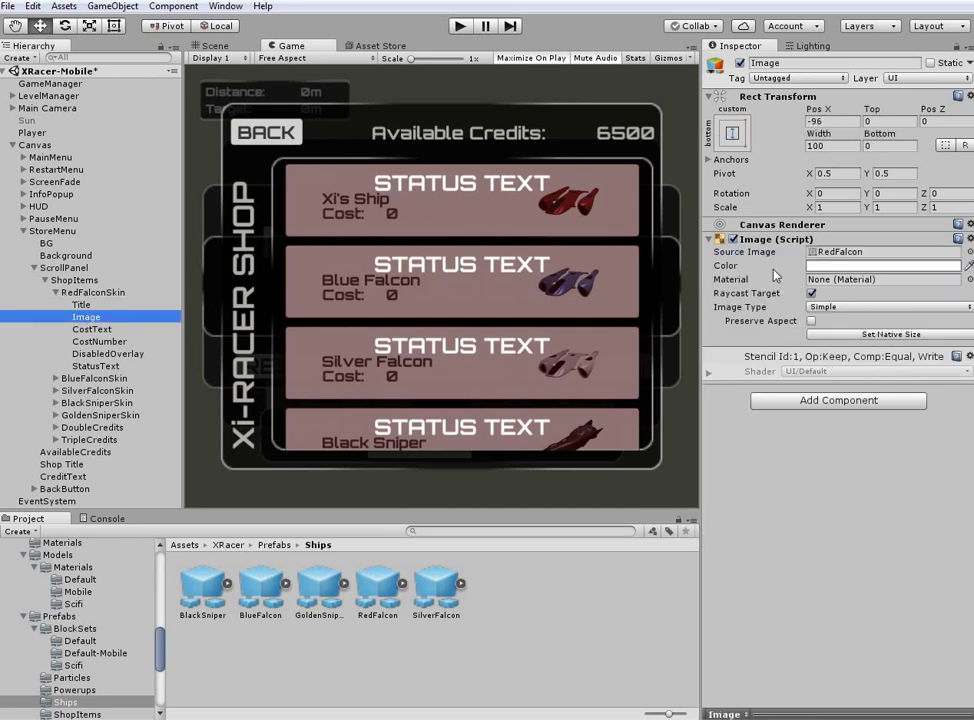
left_click(855, 253)
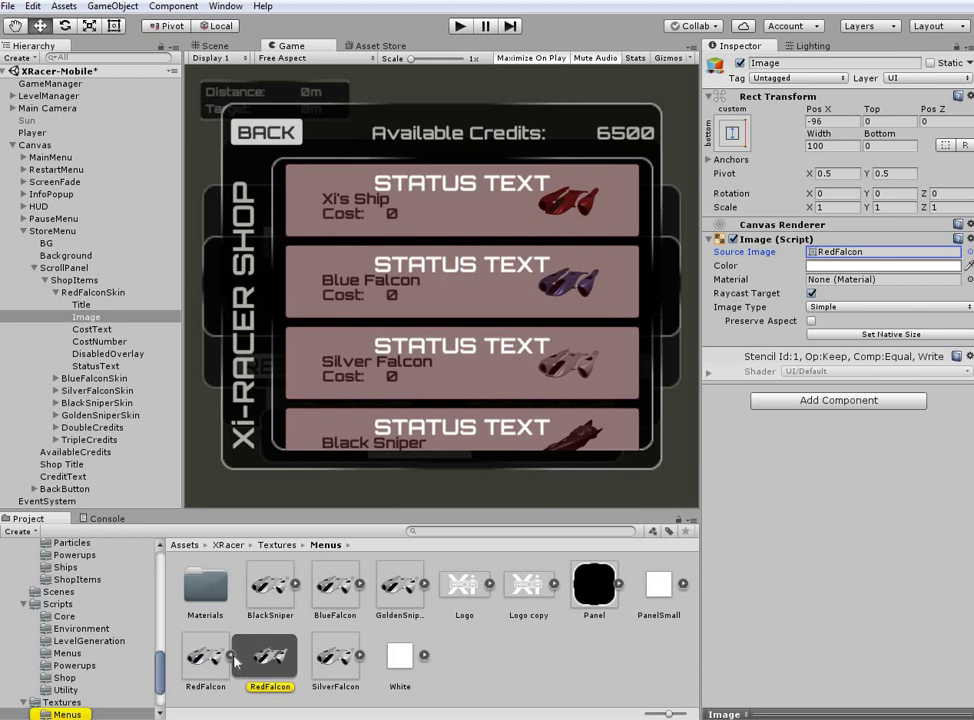
left_click(887, 258)
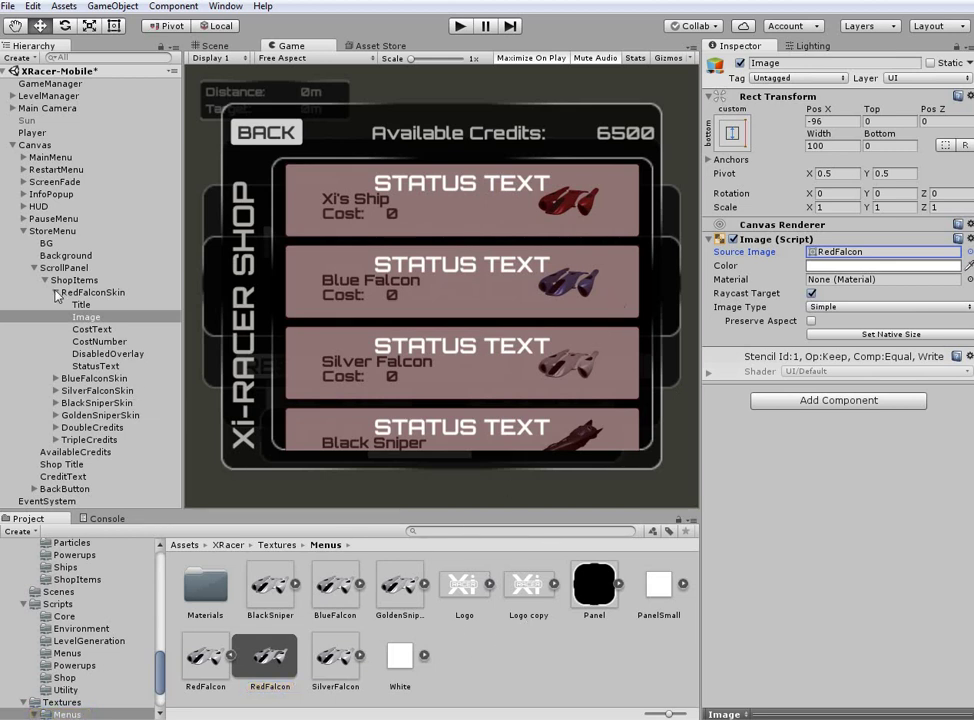
- Locate the sprite used by BlackSniperSkin's Image object and view the BlackSniper picture in the photo viewer
left_click(102, 404)
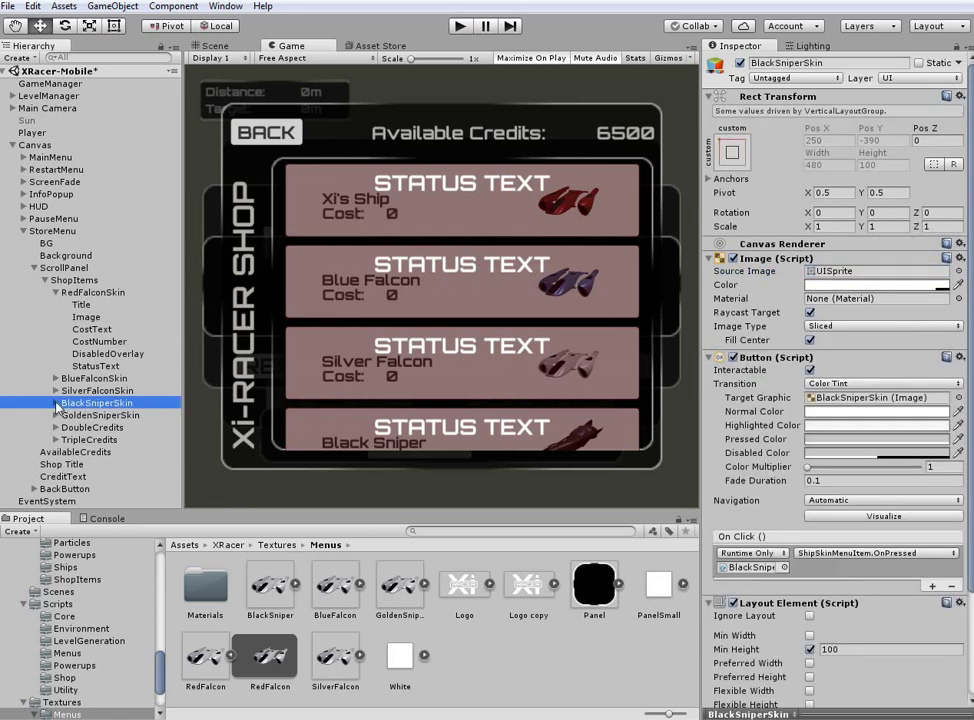
left_click(56, 403)
left_click(86, 428)
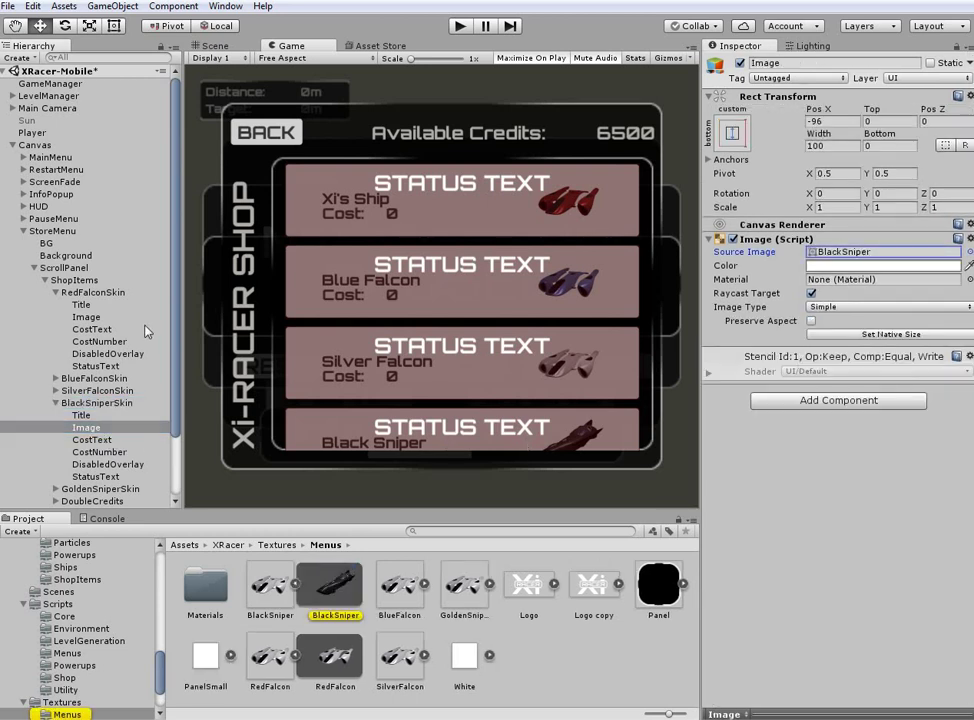
left_click(338, 595)
double_click(340, 598)
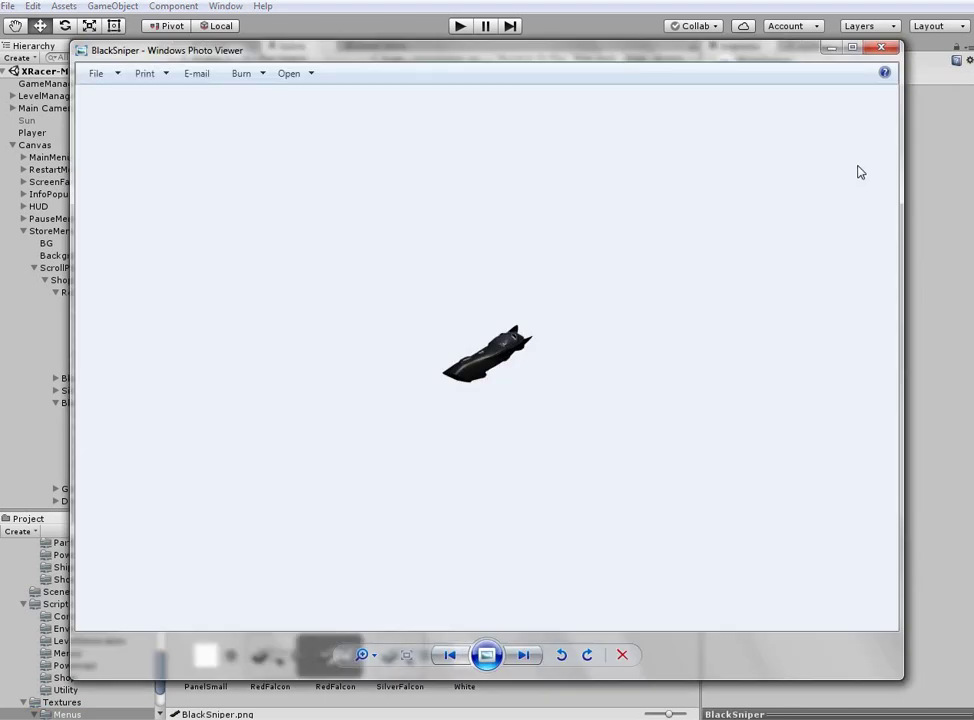
left_click(881, 48)
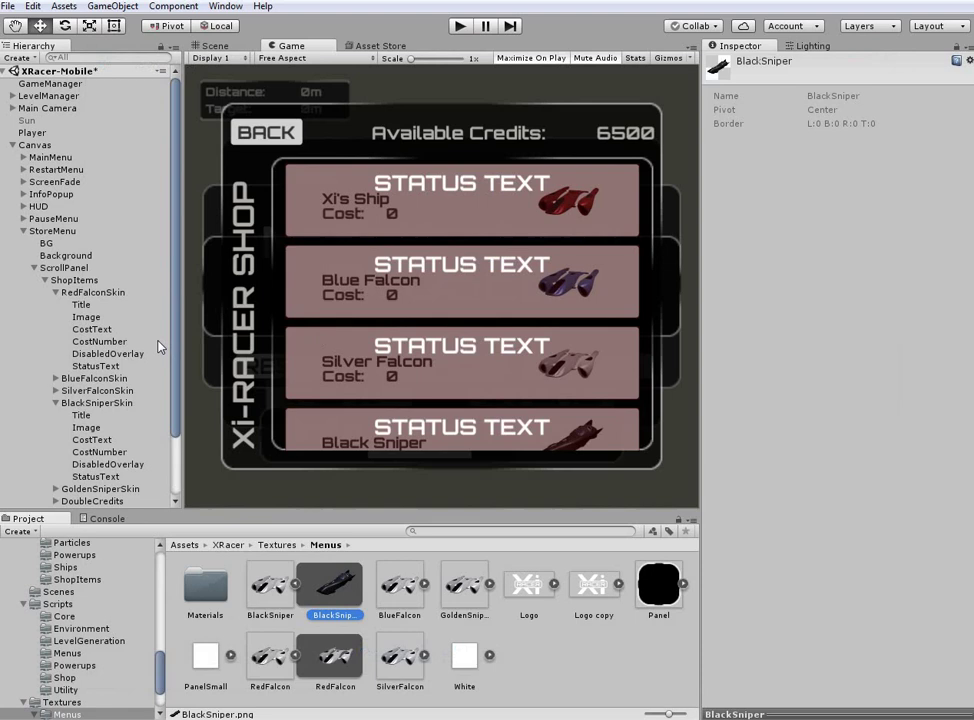
- Try to assign the BlackSniper sprite as the Target Graphic of RedFalconSkin's Button component
left_click(92, 293)
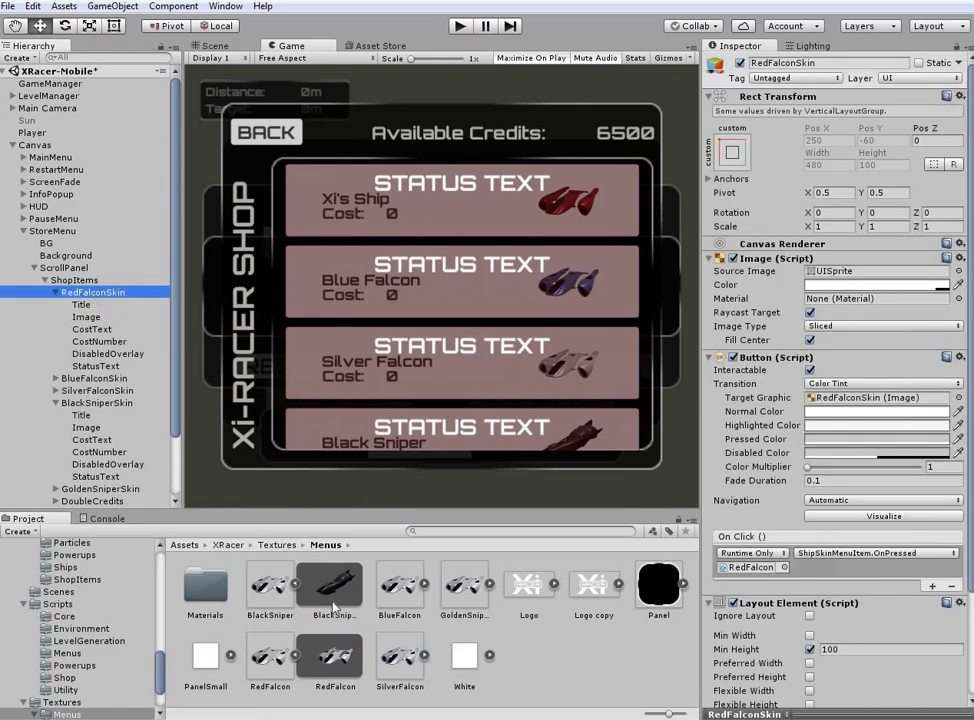
left_click_drag(338, 612, 862, 398)
left_click(295, 584)
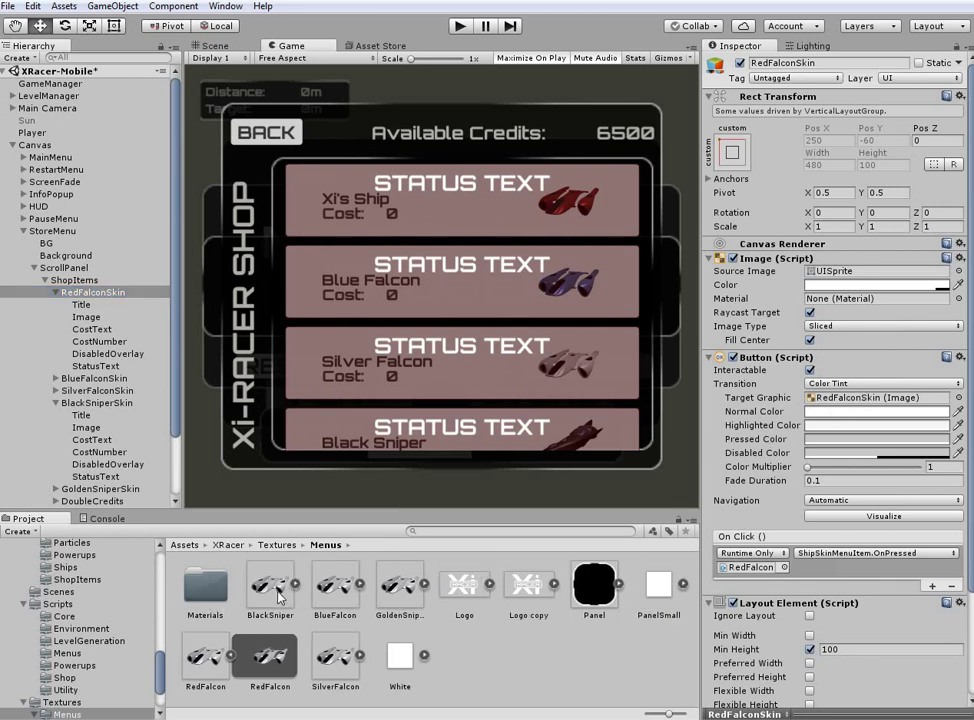
left_click_drag(806, 430, 855, 398)
left_click(855, 397)
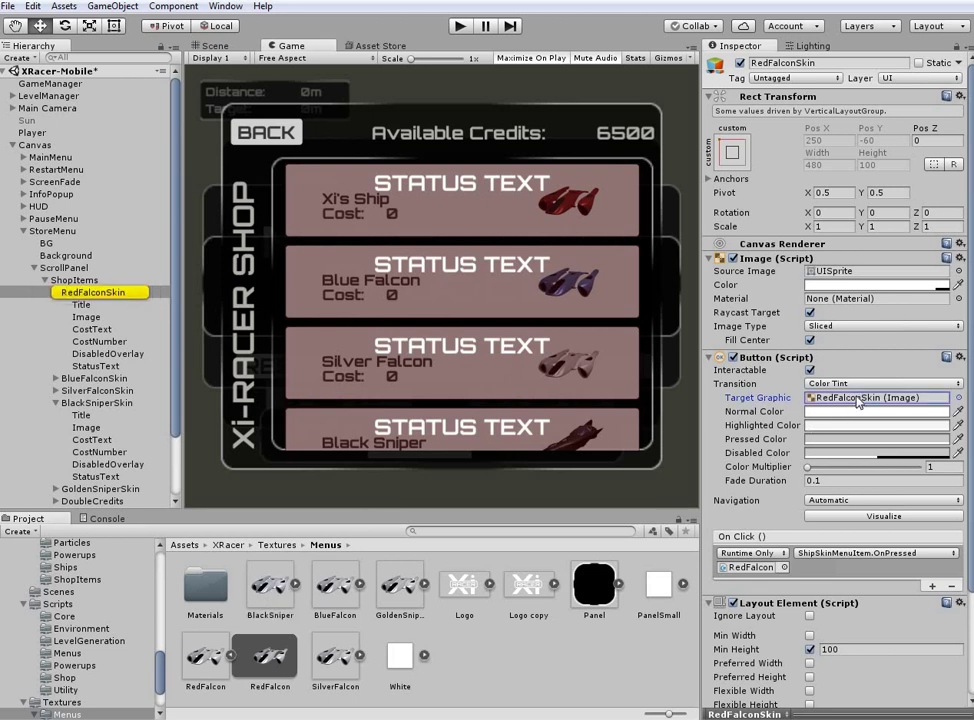
- Examine which object RedFalconSkin's Target Graphic refers to and review its remaining component settings
left_click(115, 292)
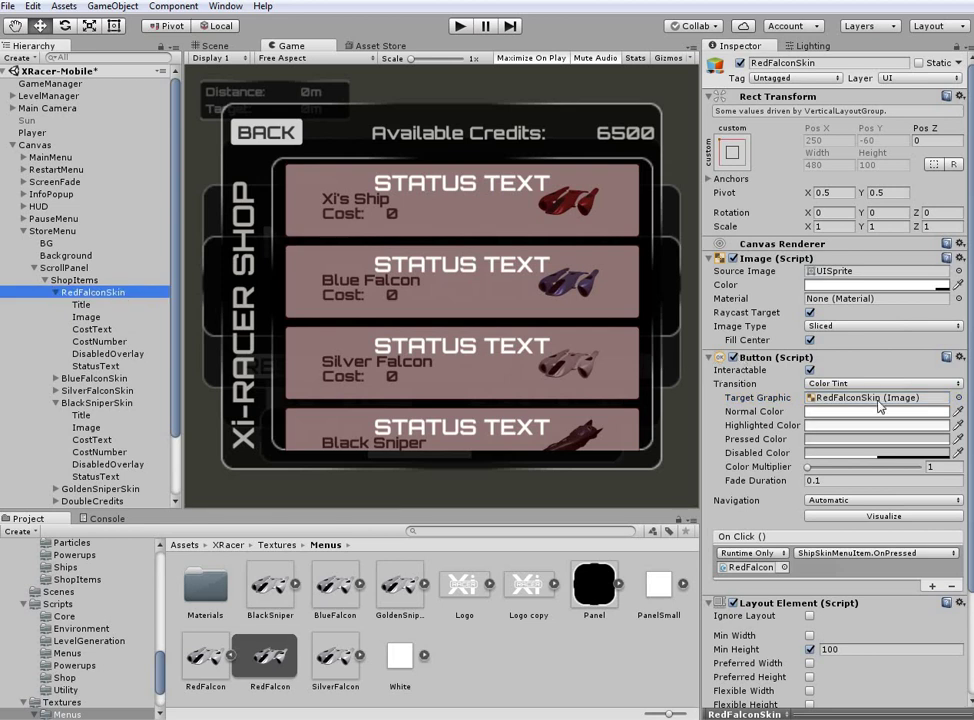
left_click(820, 399)
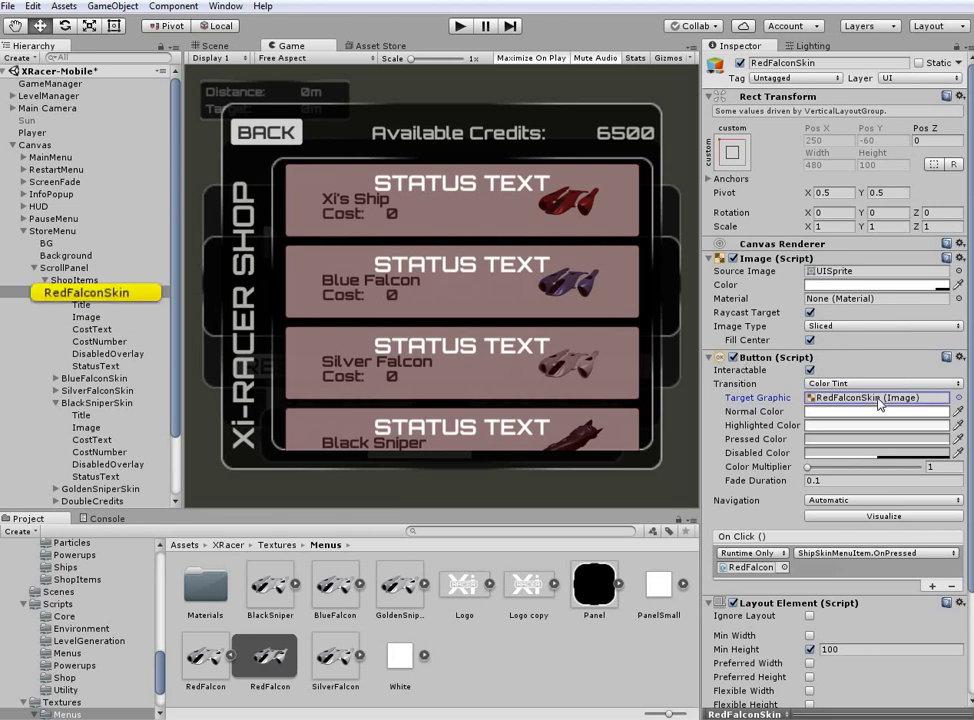
left_click(108, 283)
left_click(115, 291)
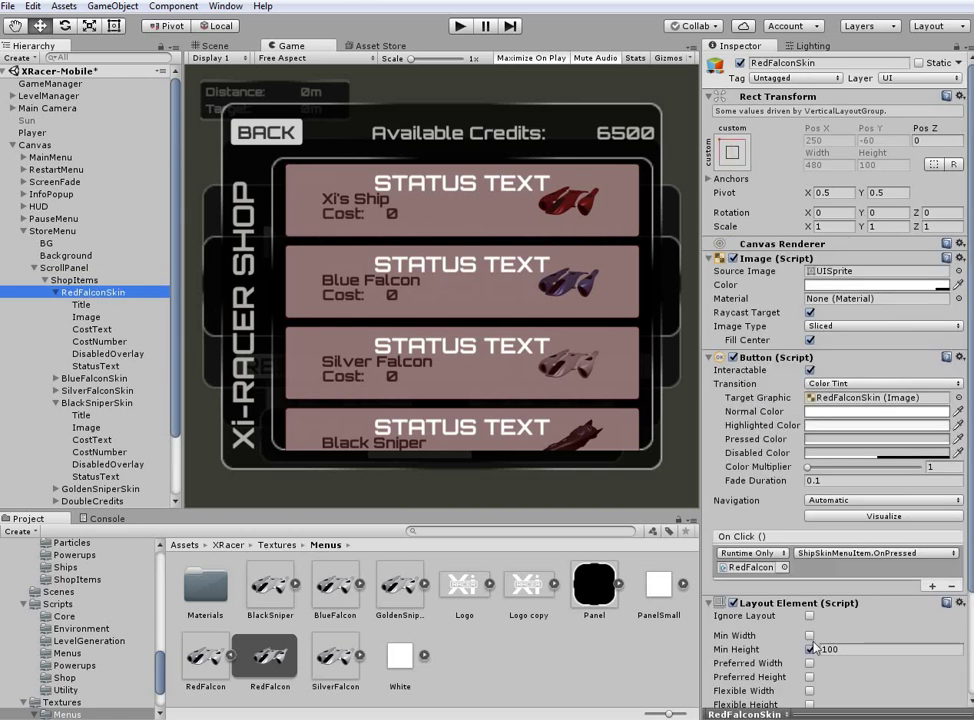
left_click(879, 399)
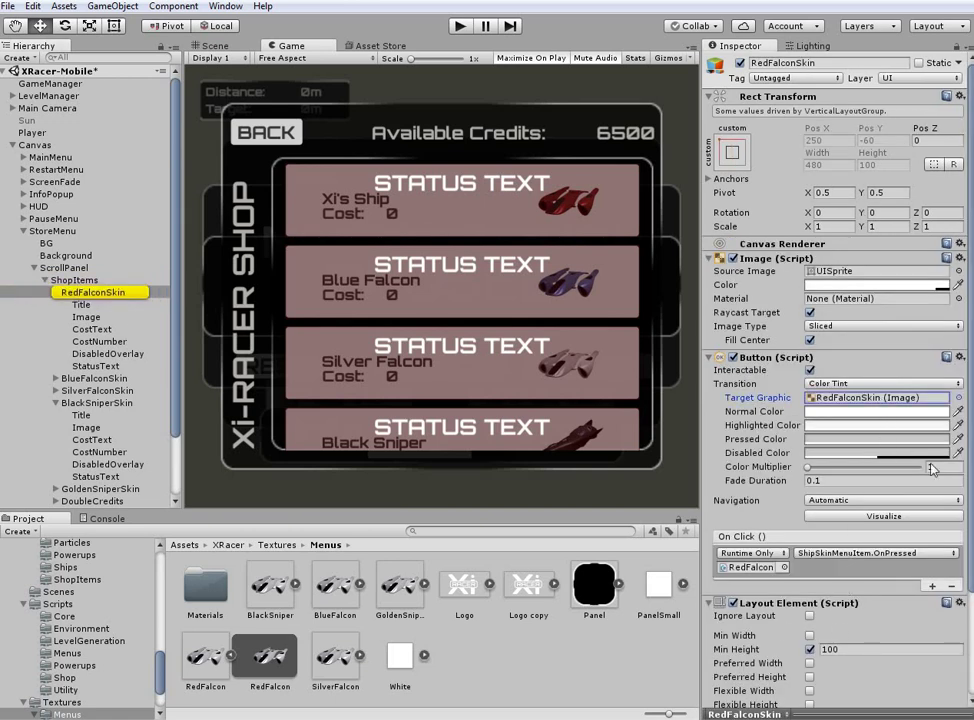
scroll(838, 400, "down", 3)
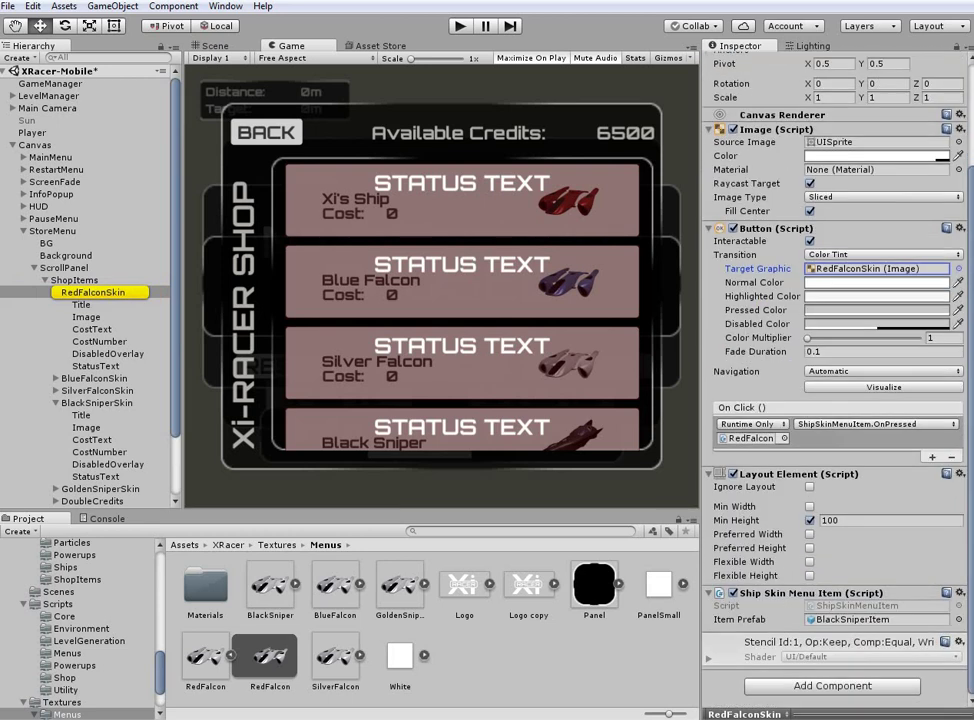
scroll(838, 400, "up", 2)
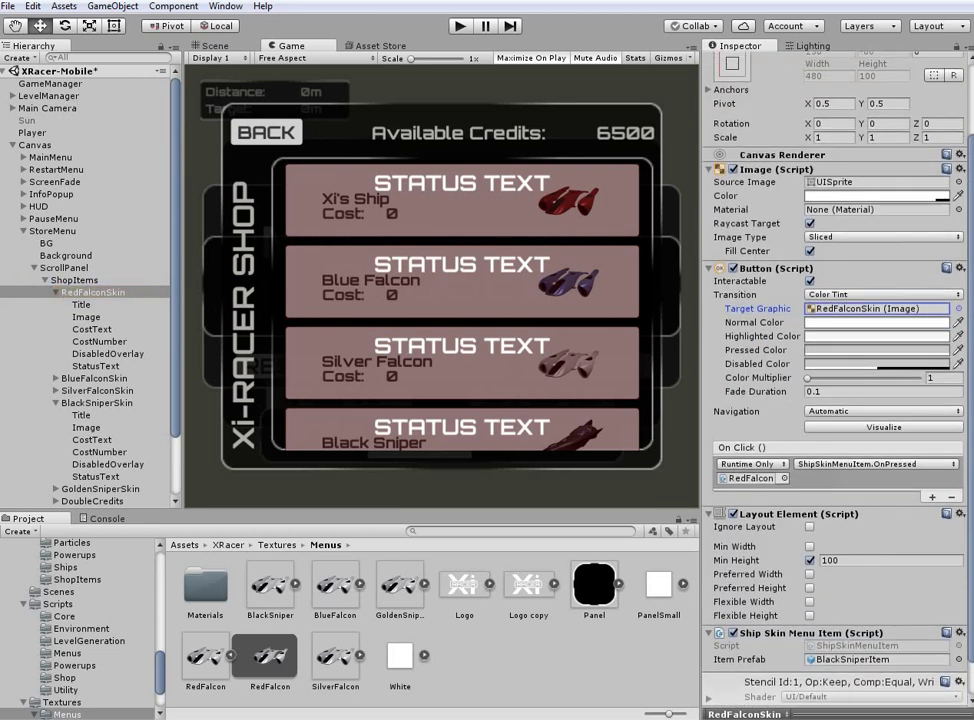
scroll(838, 400, "up", 1)
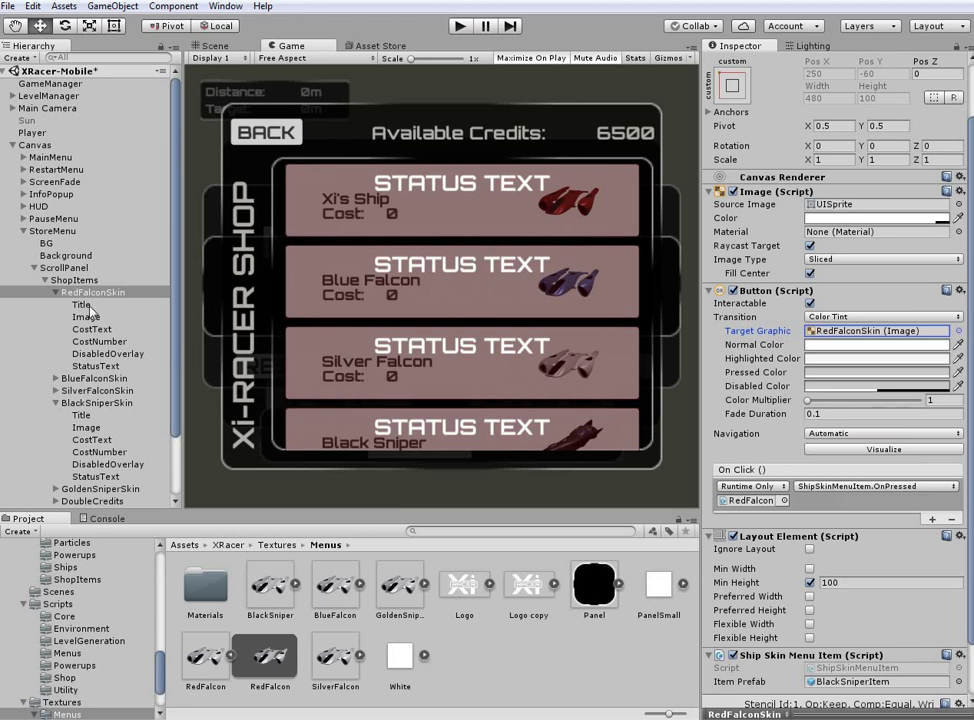
left_click(876, 331)
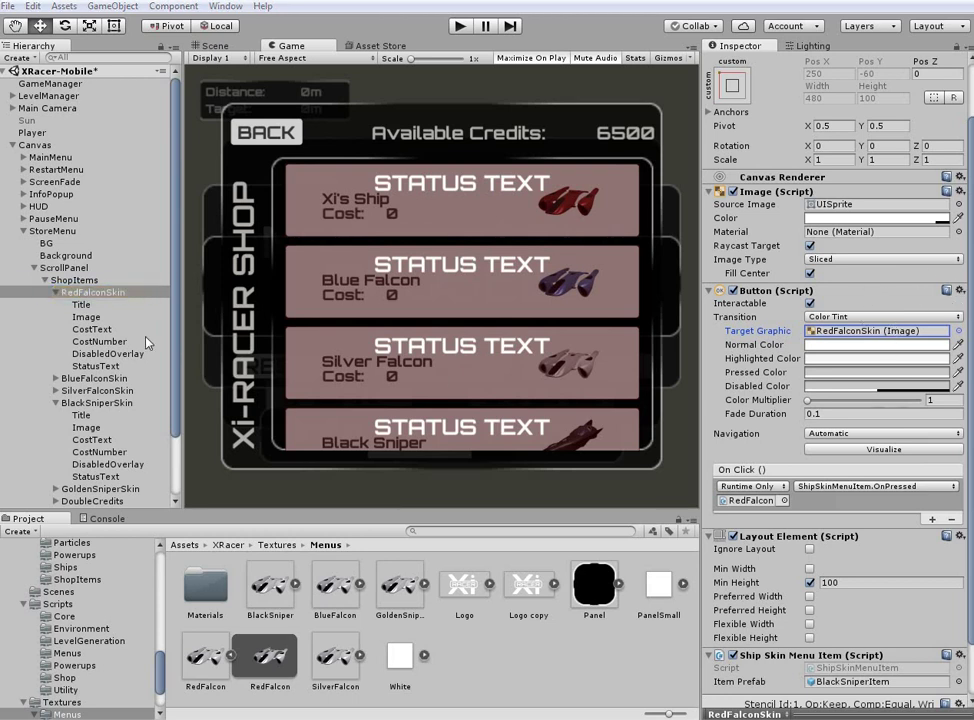
- Assign the BlackSniper sprite as the Source Image of RedFalconSkin's Image object and set its color to red (FF0000)
left_click(86, 316)
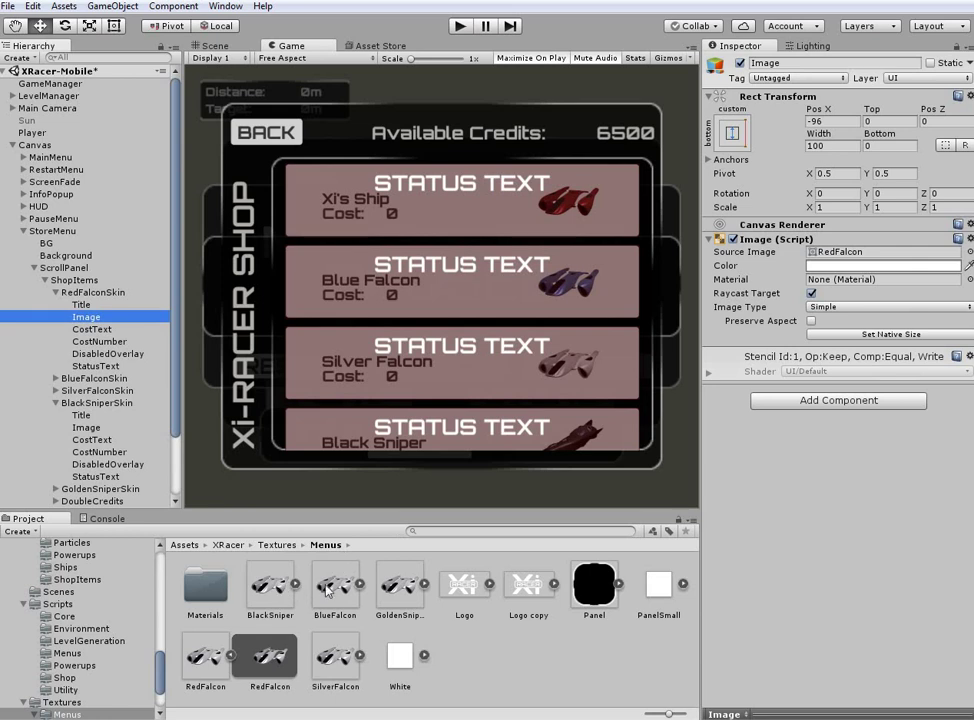
left_click_drag(290, 590, 857, 256)
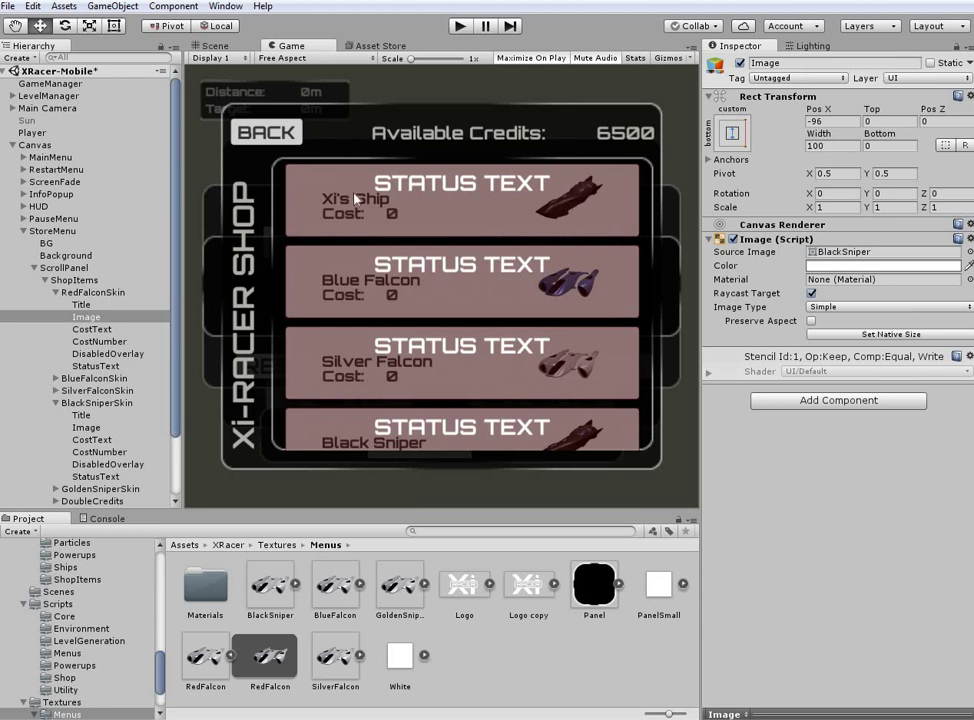
left_click(870, 266)
mouse_move(115, 118)
left_mouse_down()
mouse_move(91, 58)
mouse_move(104, 62)
mouse_move(112, 164)
mouse_move(37, 53)
mouse_move(88, 67)
mouse_move(43, 48)
mouse_move(24, 53)
mouse_move(128, 153)
left_mouse_up()
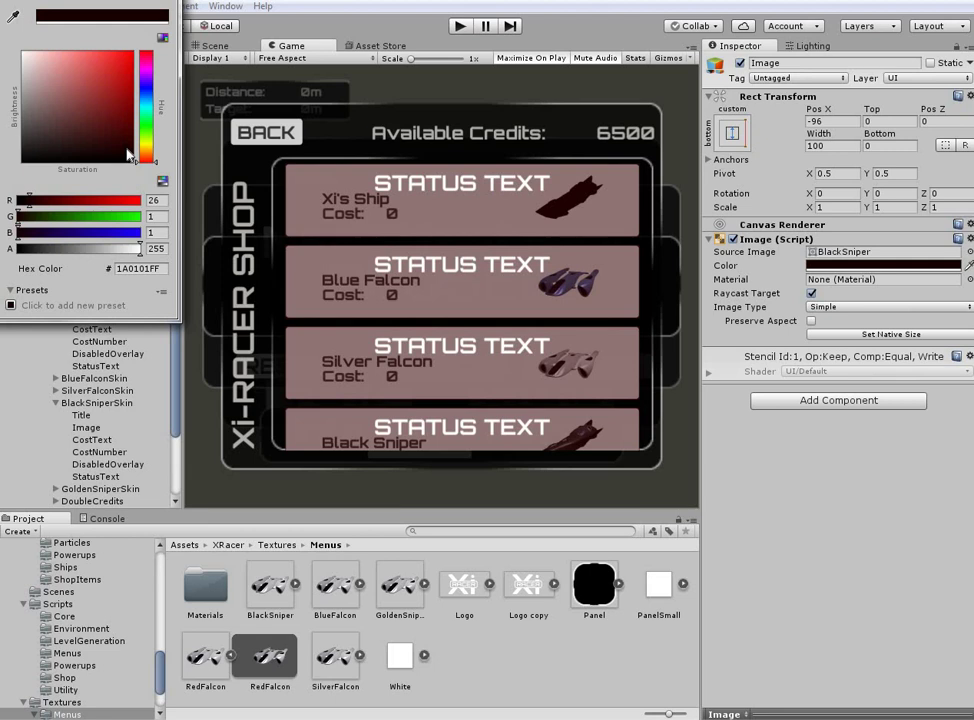
left_click_drag(127, 153, 134, 52)
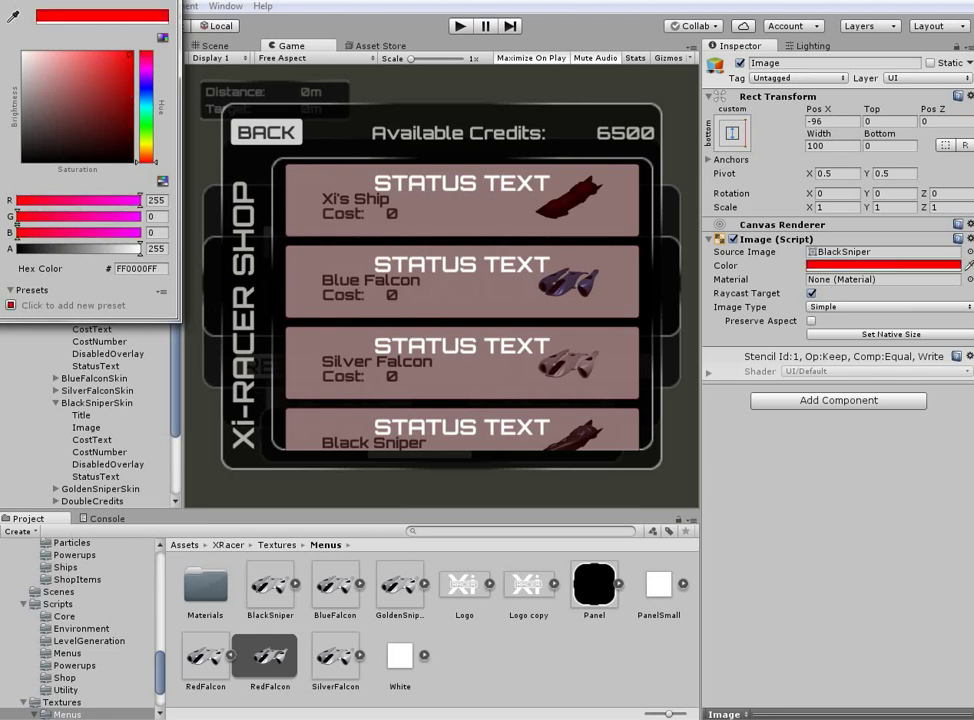
left_click(164, 1)
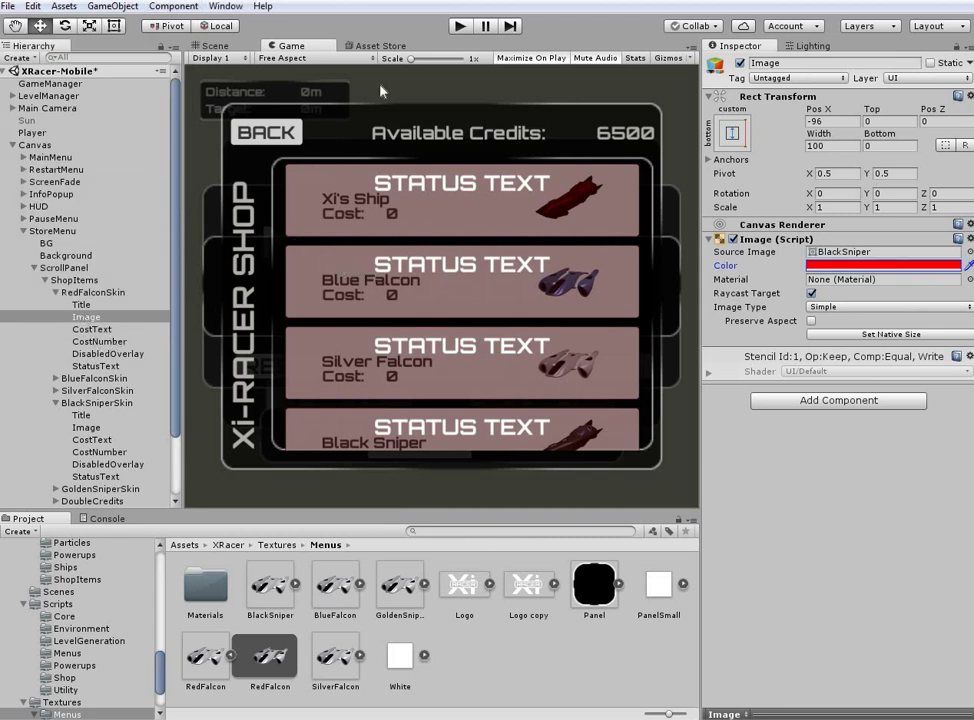
- Run the game, check the Xi's Ship entry in the store, and stop the game
left_click(460, 26)
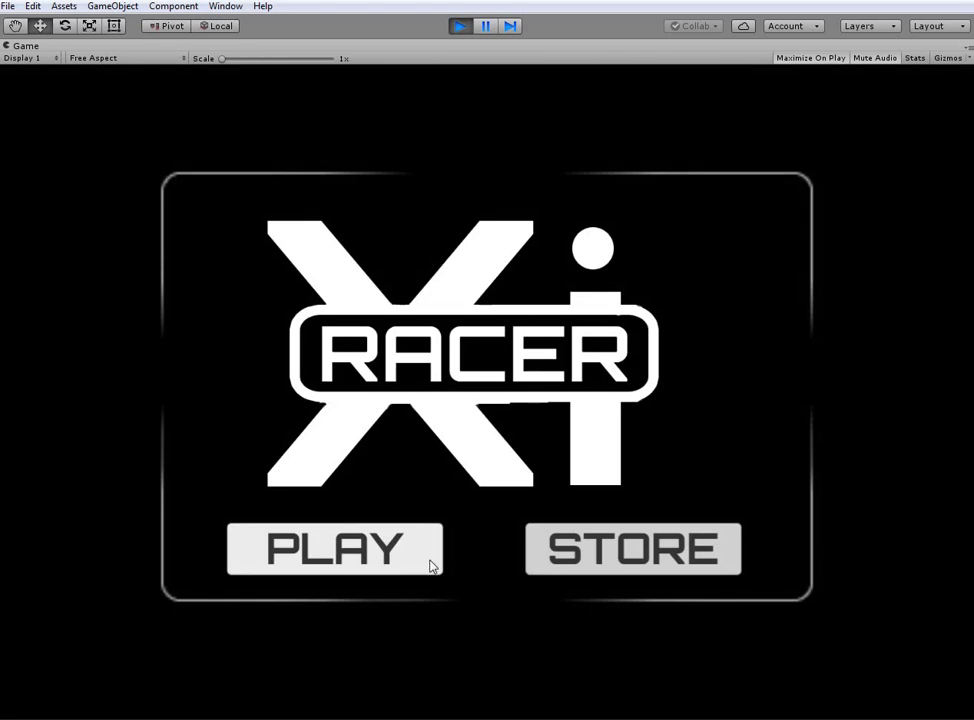
left_click(665, 558)
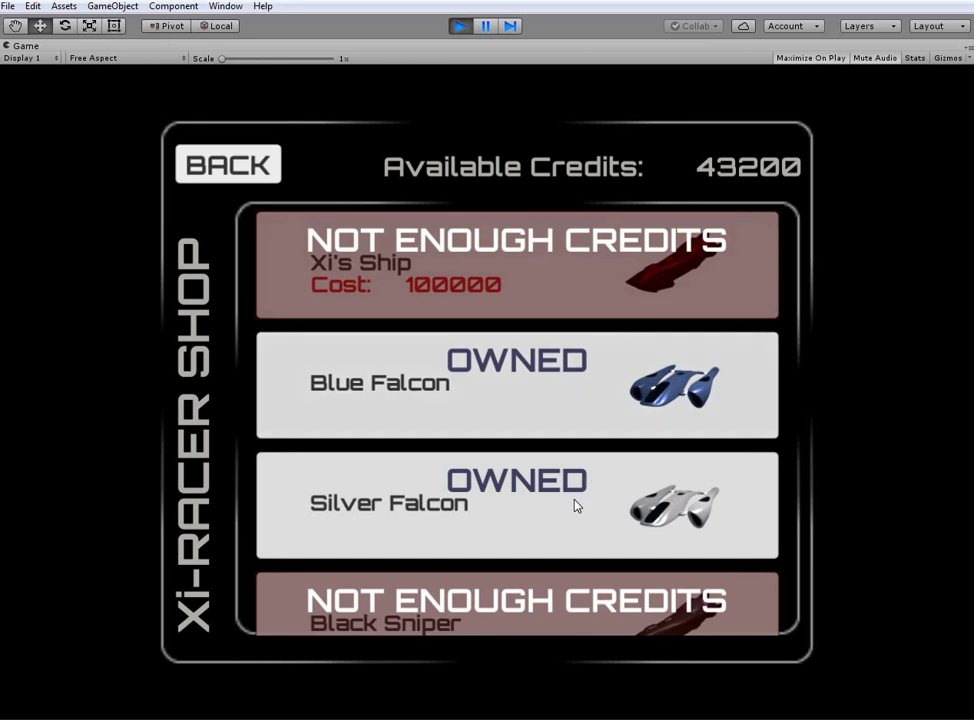
left_click_drag(526, 413, 493, 521)
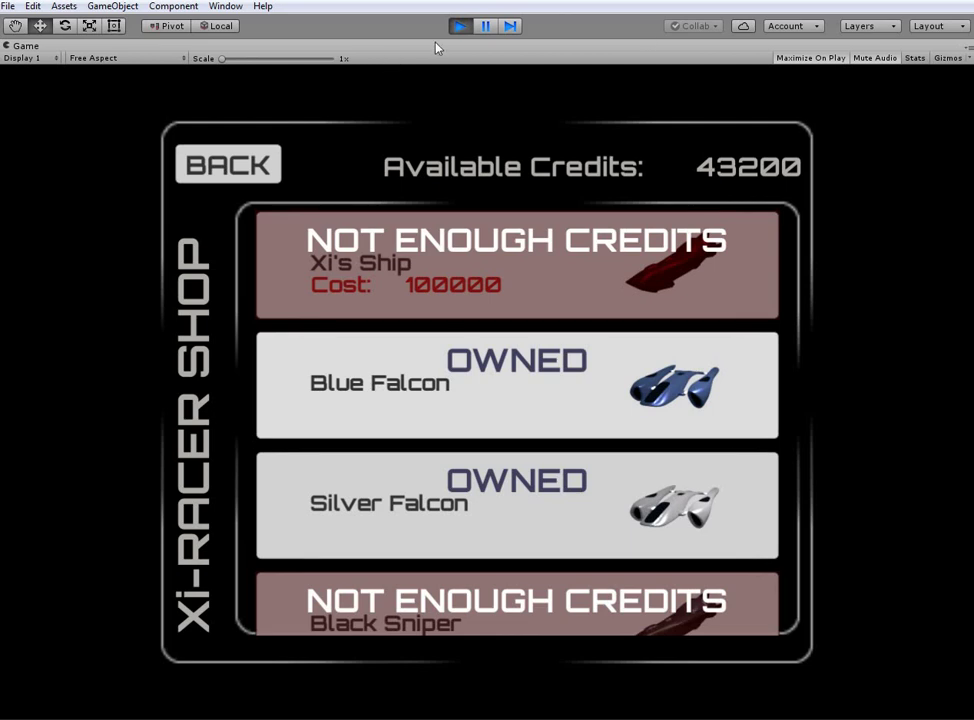
left_click(463, 27)
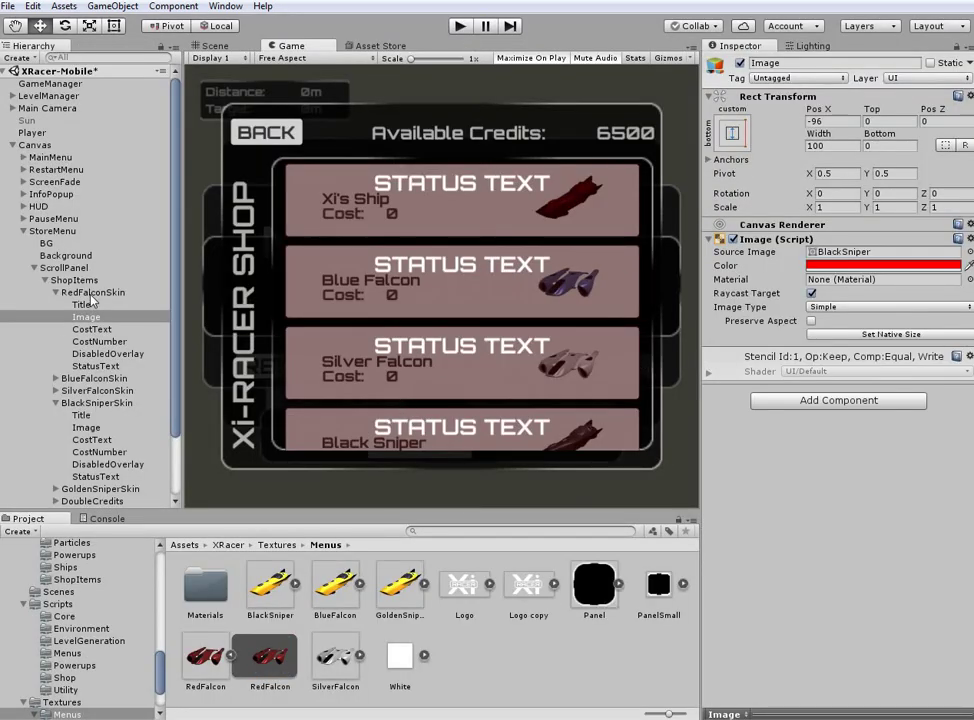
- Check the Item Prefab assigned to RedFalconSkin and locate it in the ShopItems prefabs folder
left_click(90, 293)
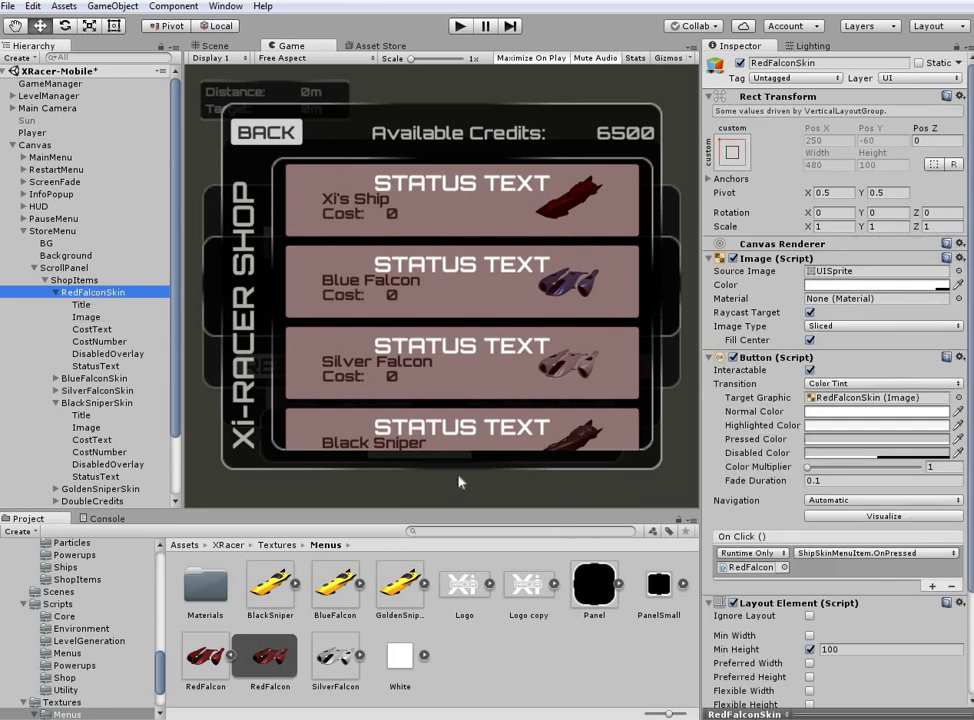
scroll(835, 400, "down", 5)
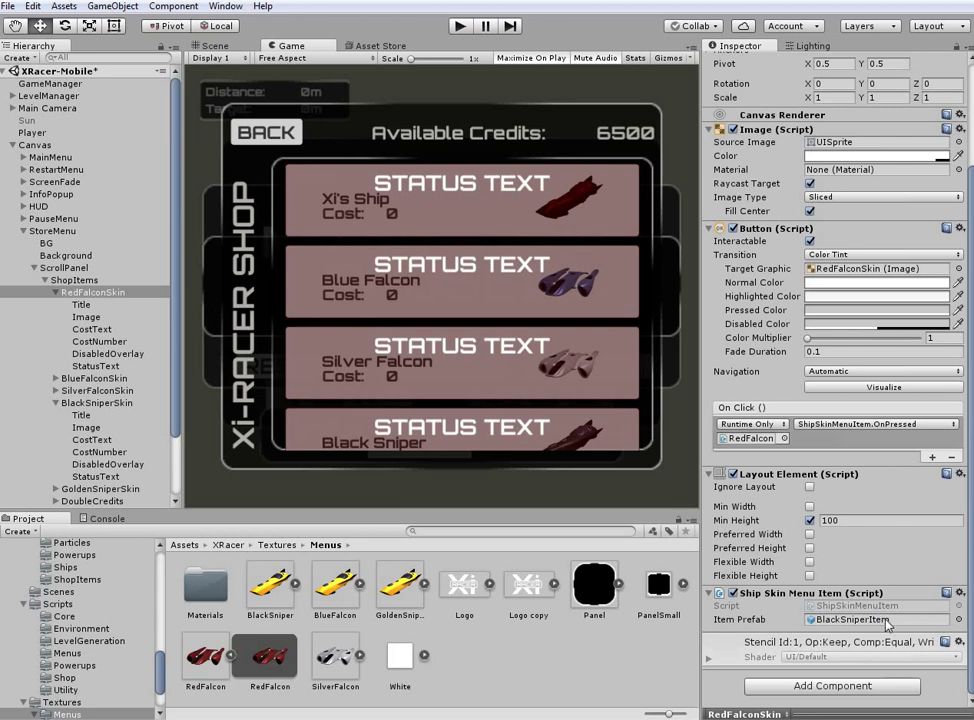
left_click(958, 620)
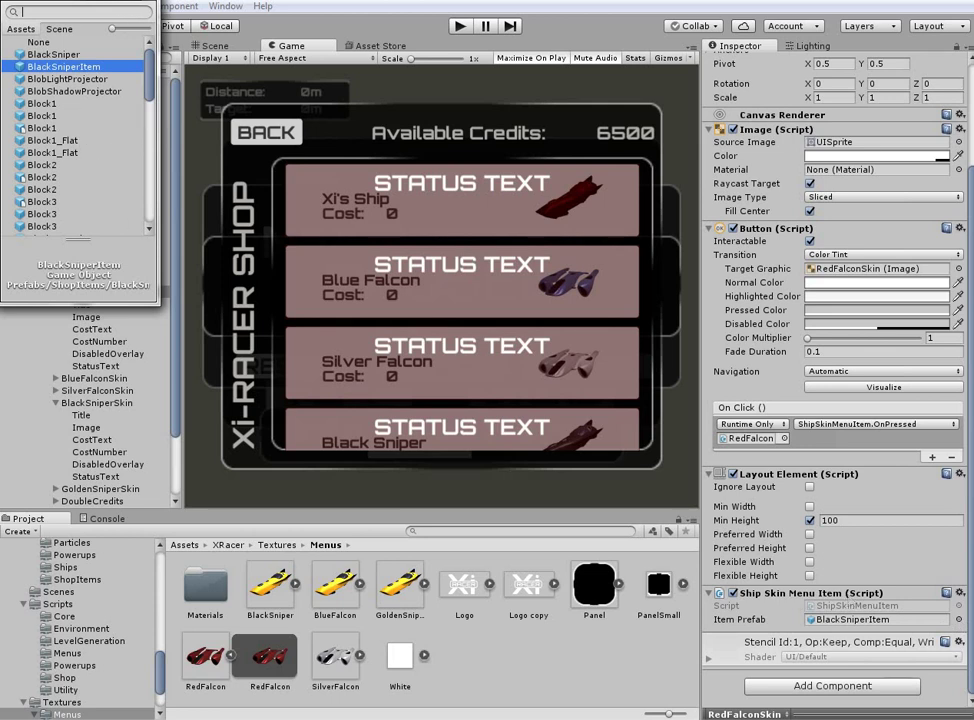
left_click(148, 1)
left_click(873, 620)
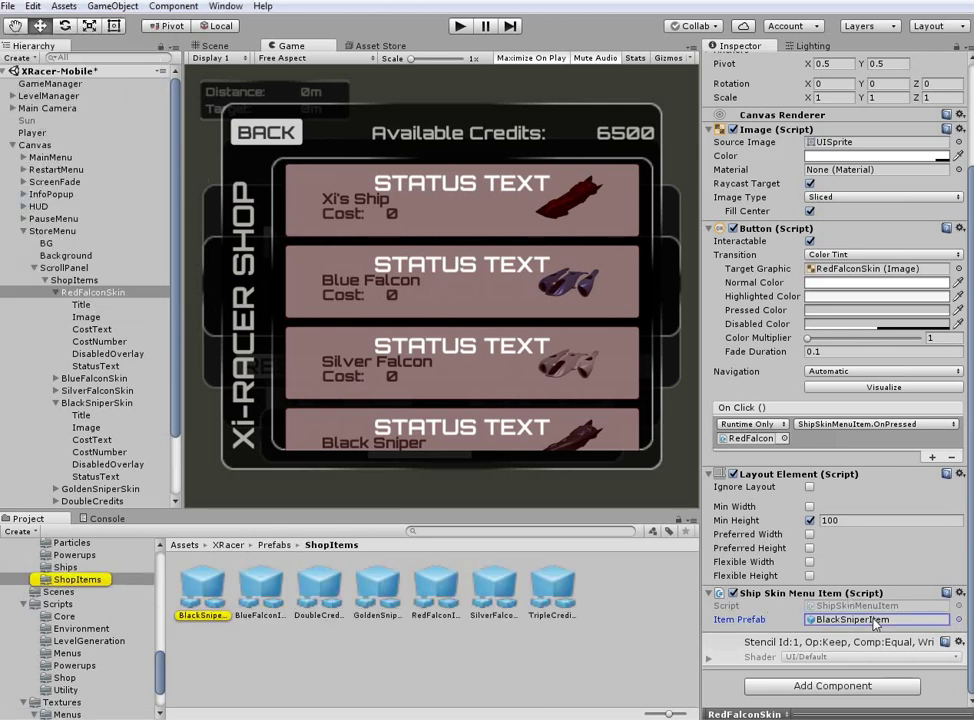
- Assign the RedFalconItem prefab from ShopItems as RedFalconSkin's Item Prefab
left_click(259, 590)
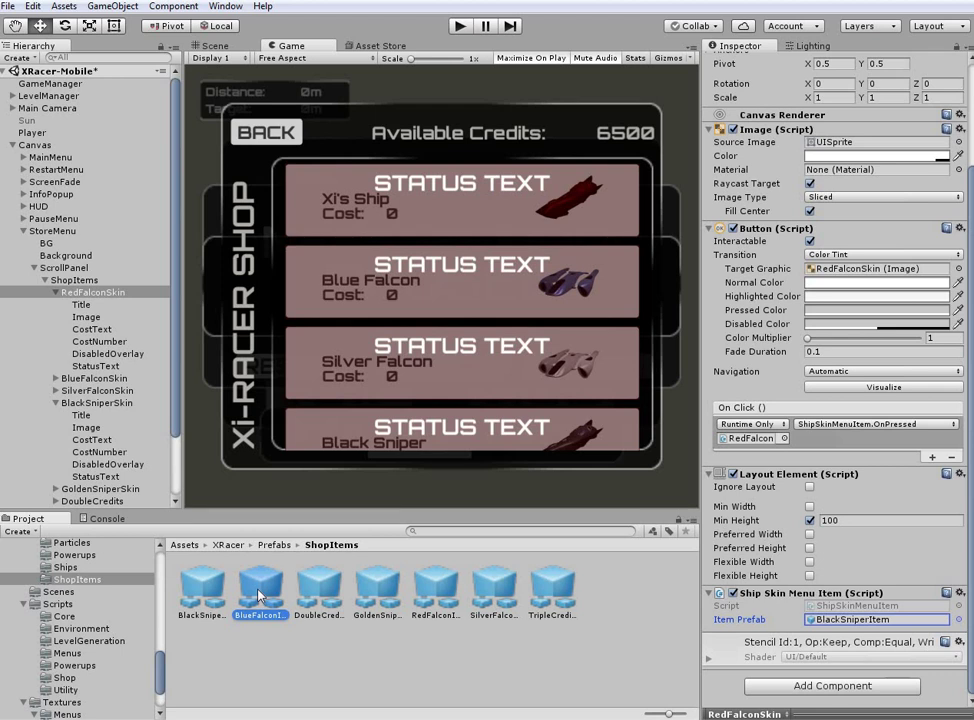
left_click(259, 596)
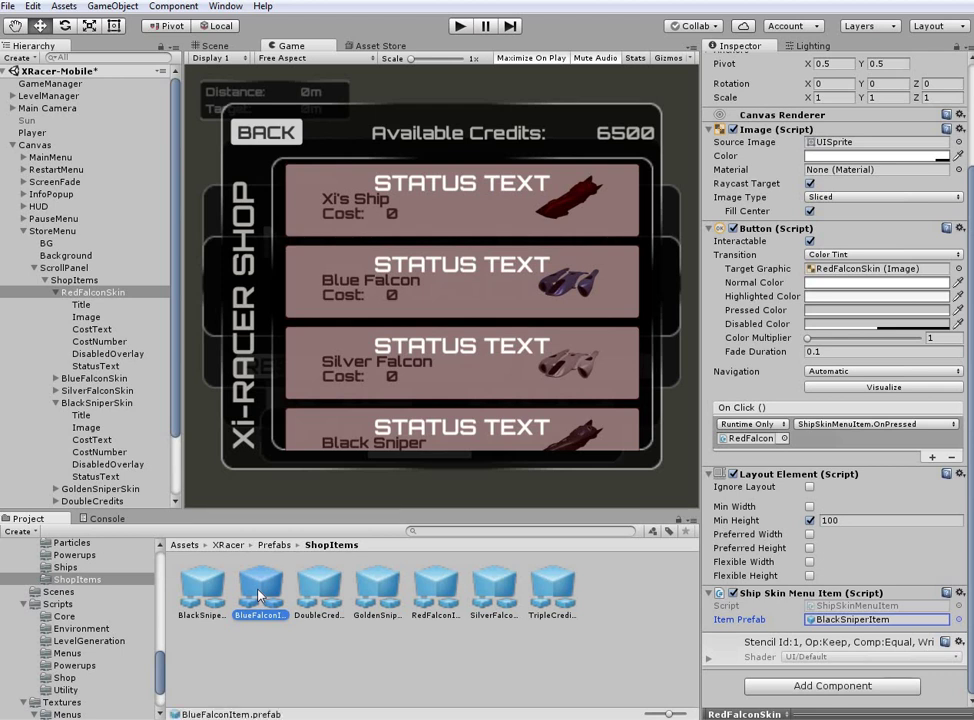
left_click(102, 293)
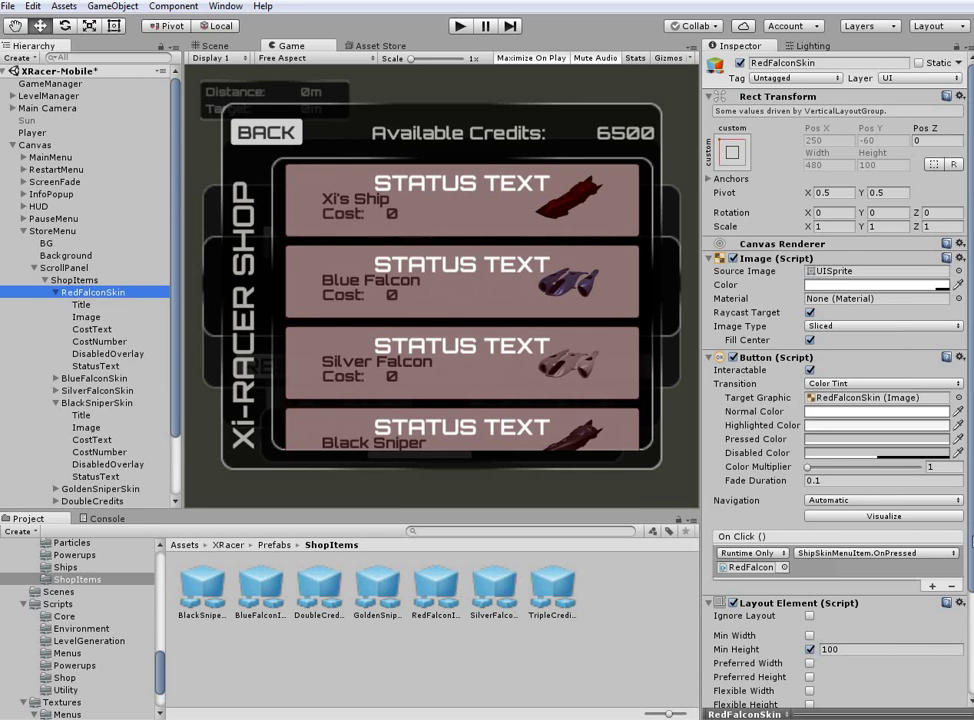
left_click_drag(971, 537, 971, 648)
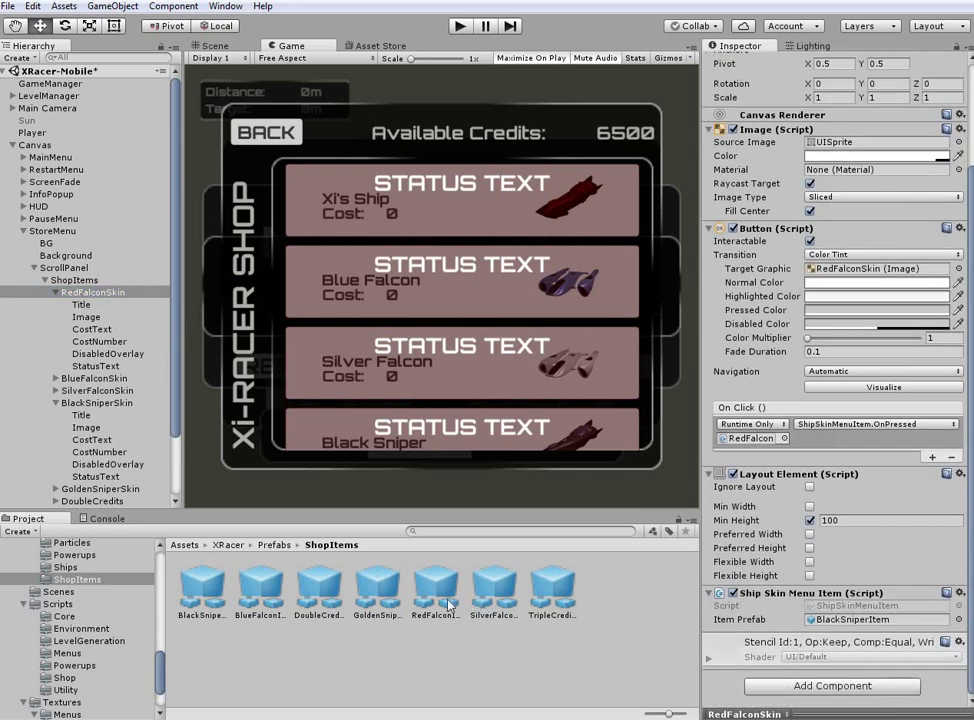
left_click_drag(440, 604, 644, 470)
- Set the RedFalconItem prefab's Model Prefab to the BlackSniper prefab from the Ships folder
left_click(435, 605)
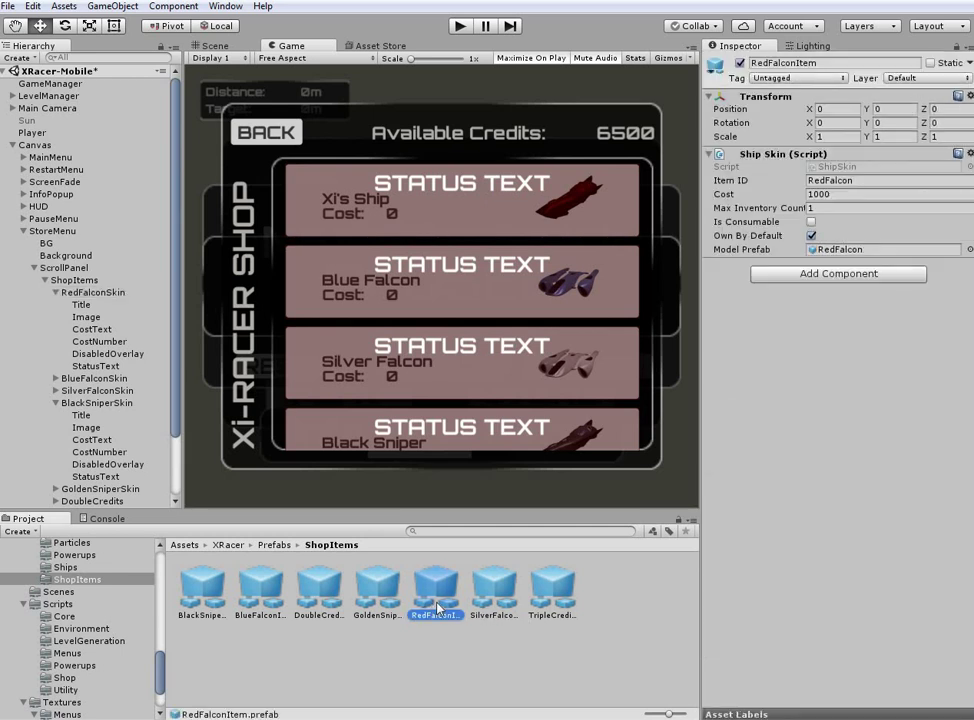
left_click(968, 251)
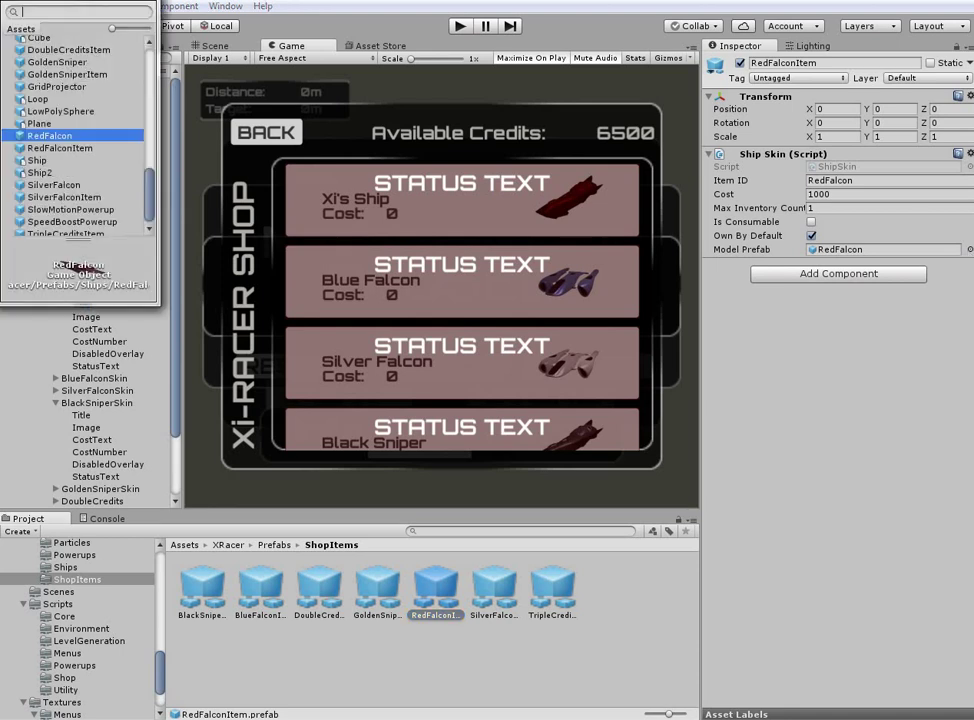
key("Escape")
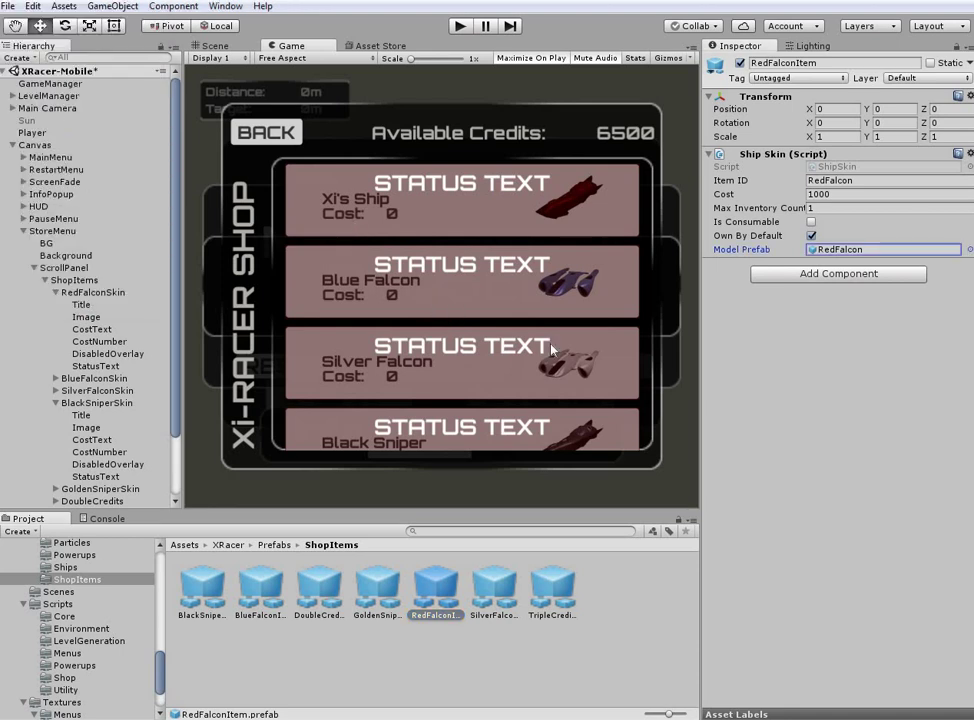
left_click(896, 251)
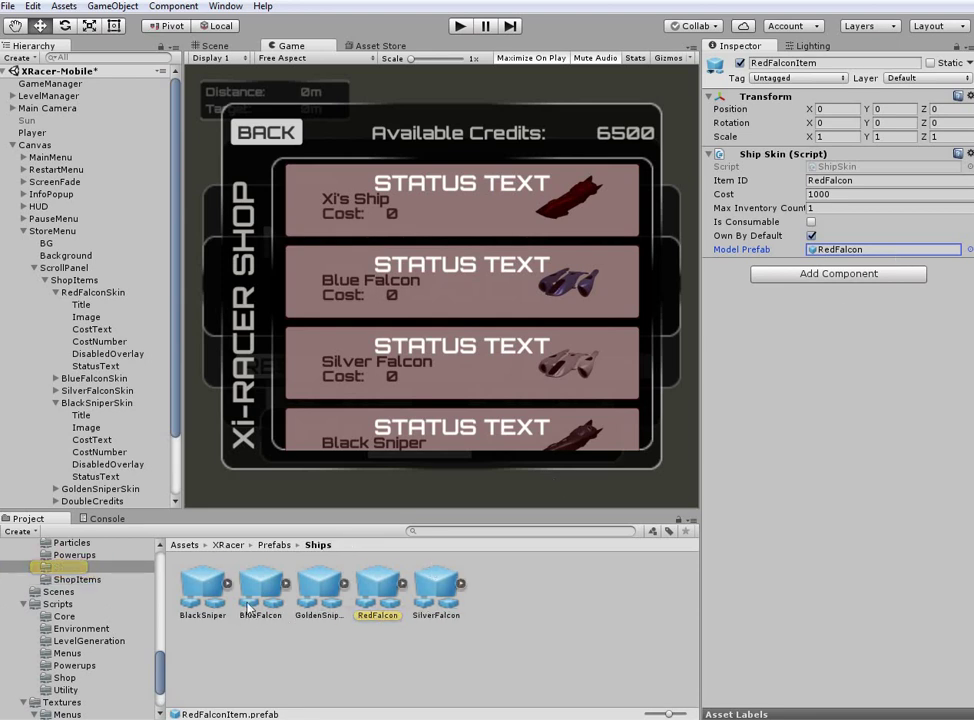
left_click_drag(203, 606, 840, 254)
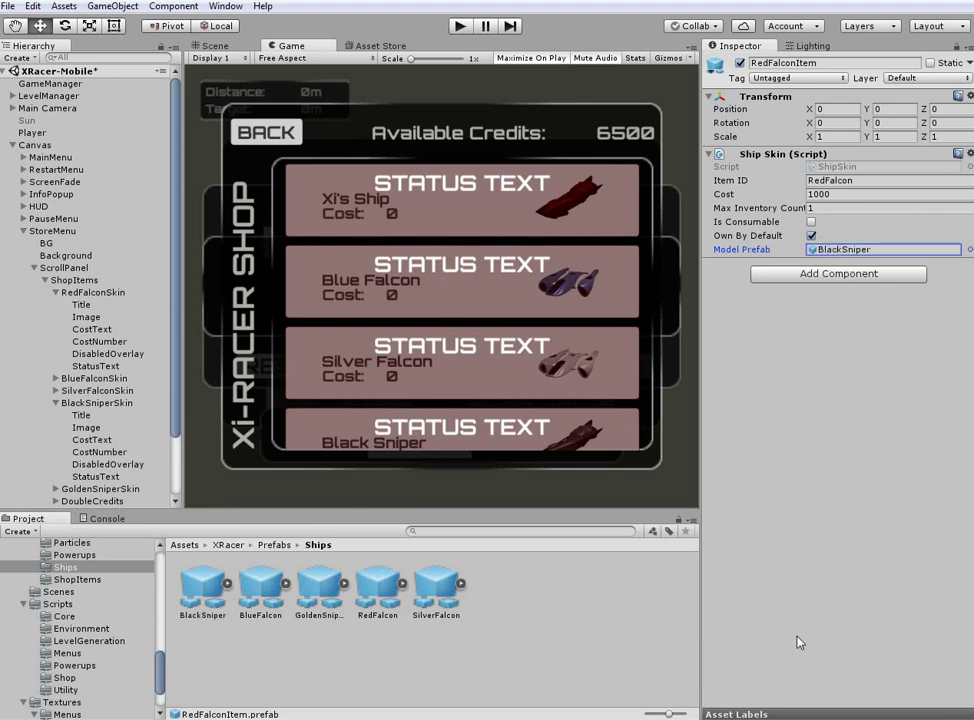
- Inspect the BlackSniper ship prefab in an enlarged model preview
left_click(205, 590)
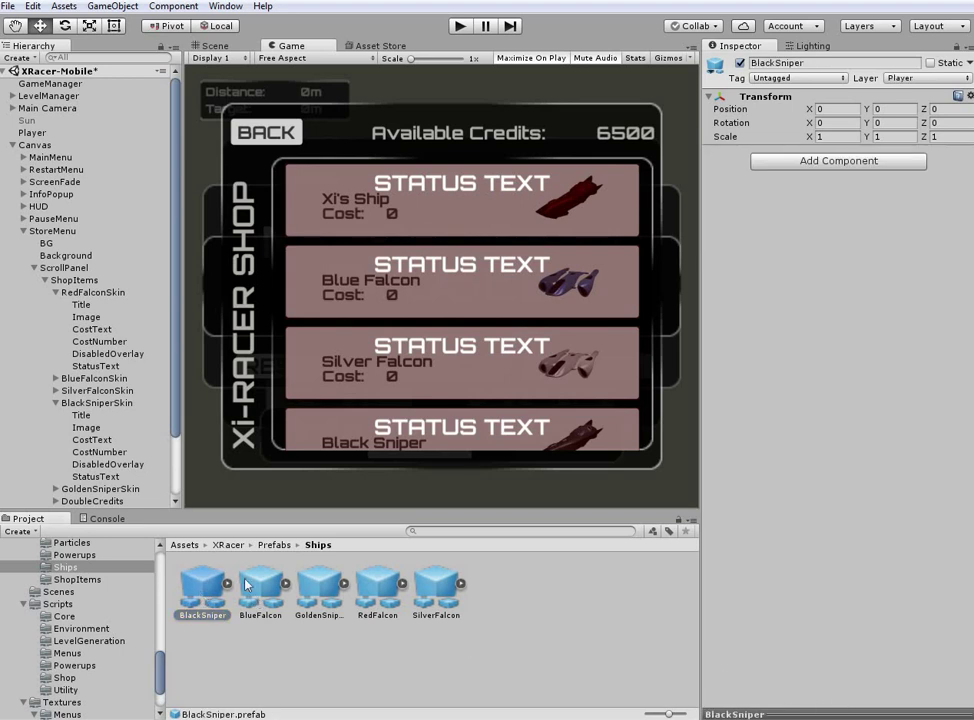
left_click_drag(808, 710, 405, 352)
left_click_drag(835, 530, 812, 474)
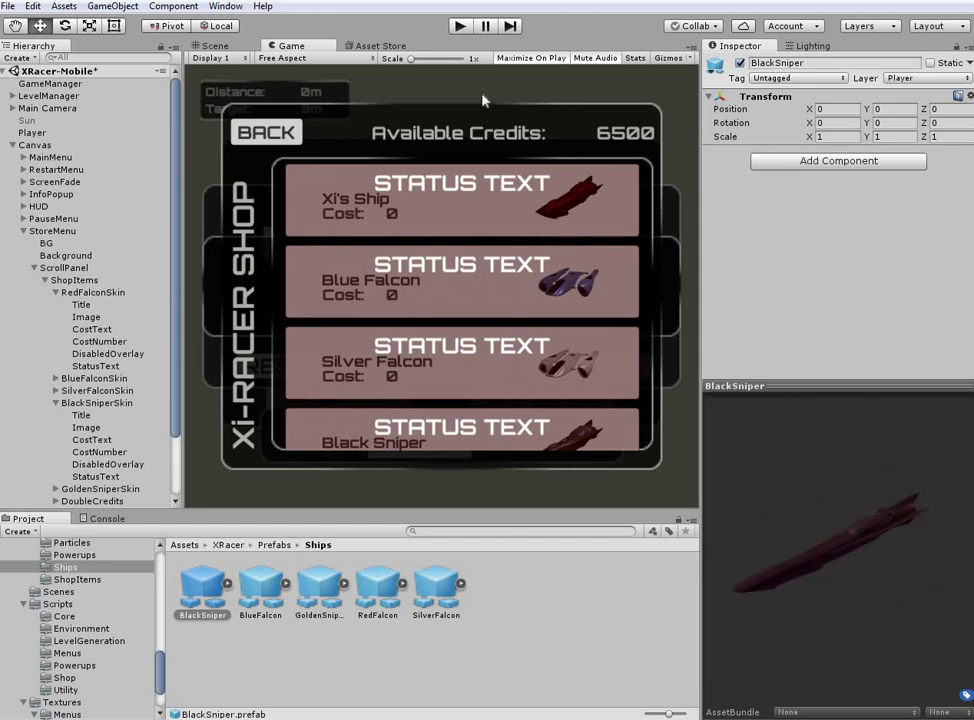
- Run the game, start playing with the new ship model, and restart after each crash
left_click(462, 27)
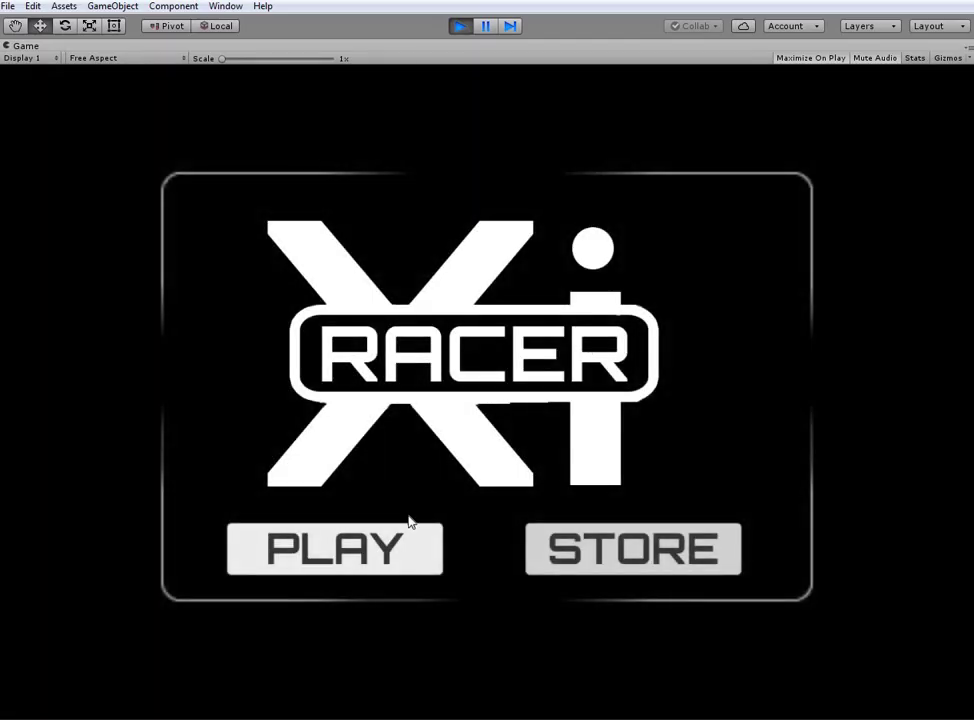
left_click(398, 543)
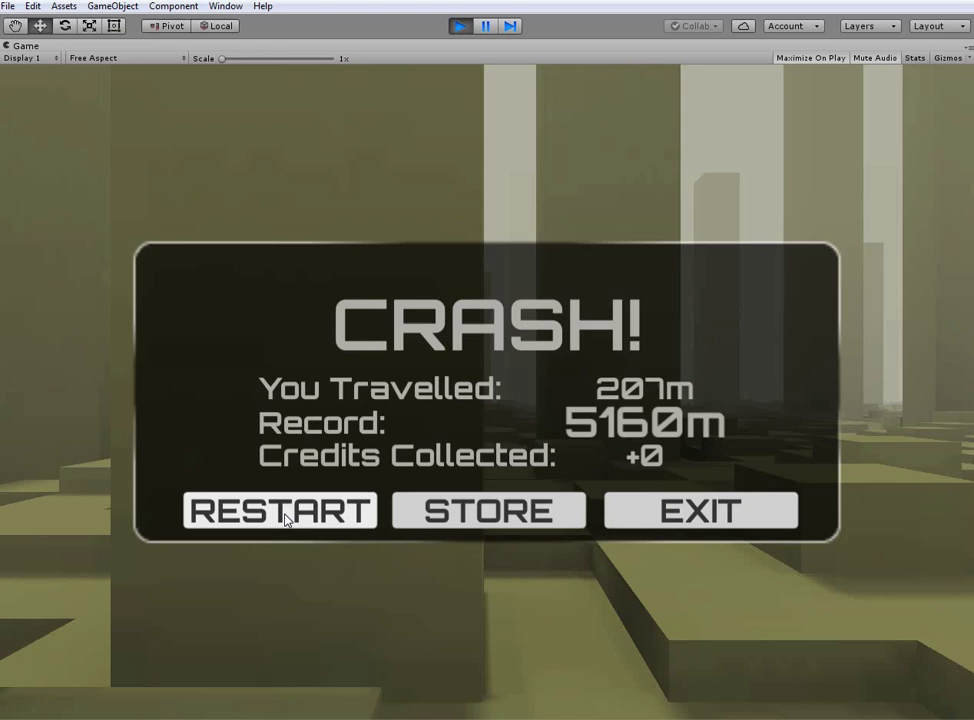
left_click(285, 520)
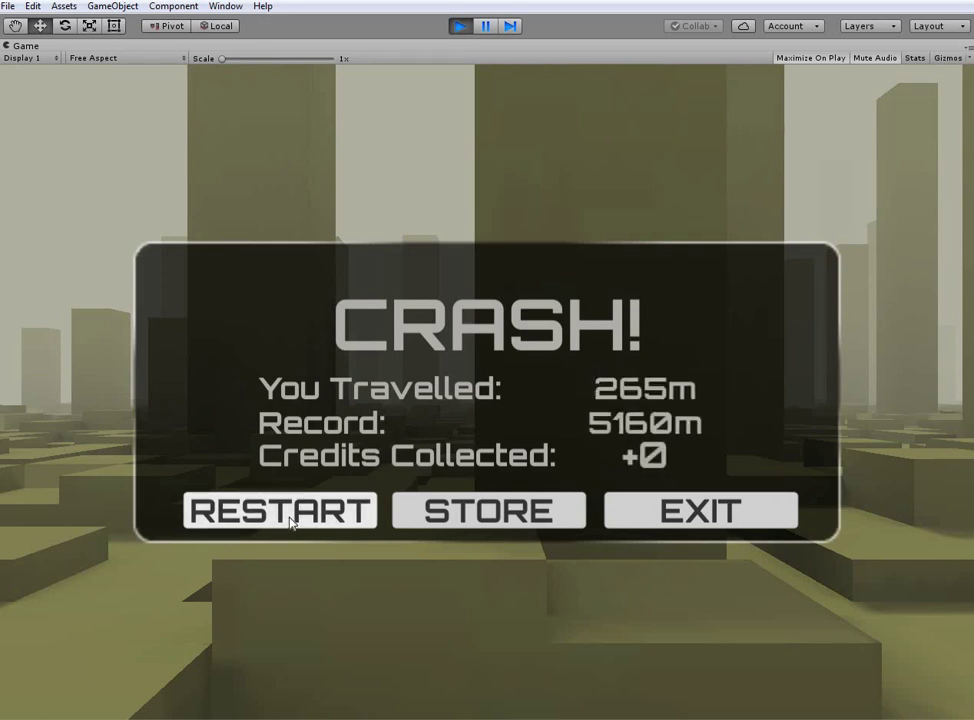
left_click(289, 512)
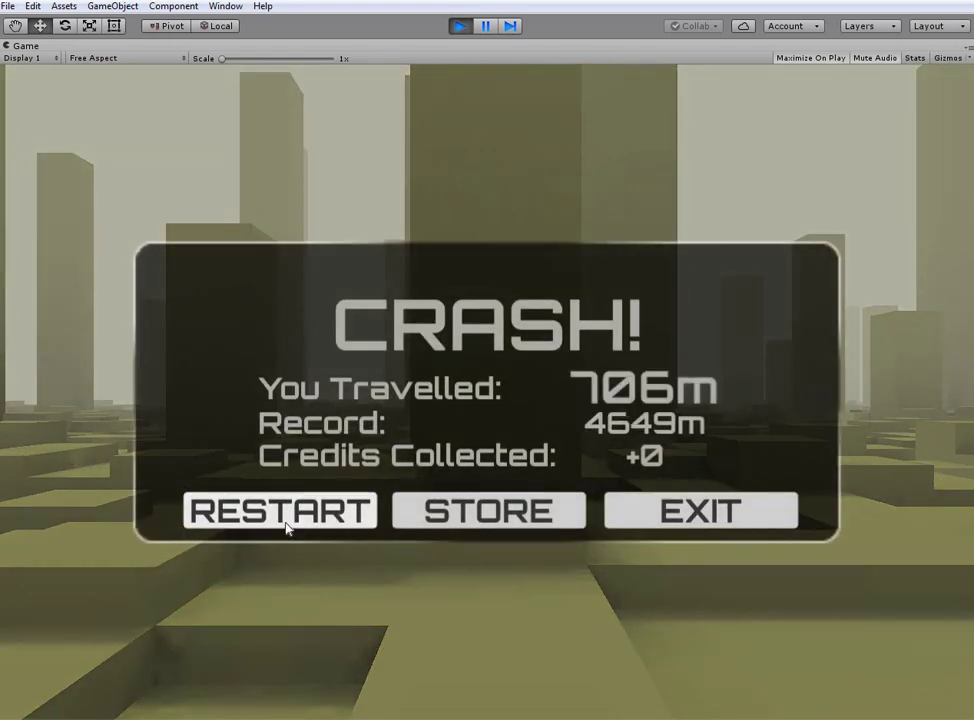
left_click(285, 527)
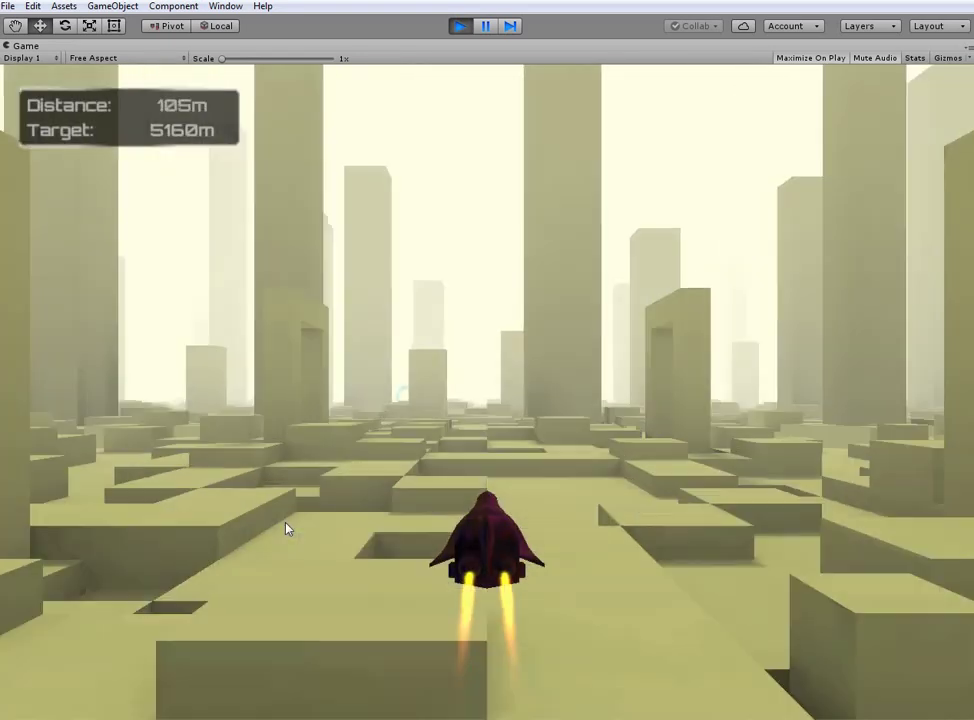
- Steer the ship between the blocks until it crashes to check its model in flight, and stop the game
key("Right")
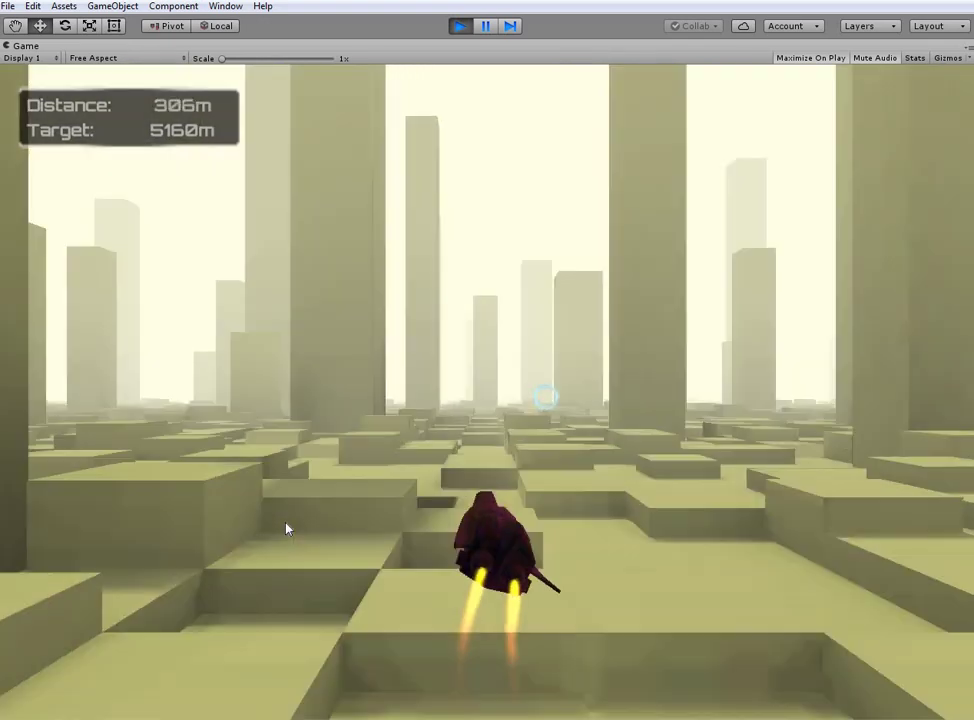
key("Left")
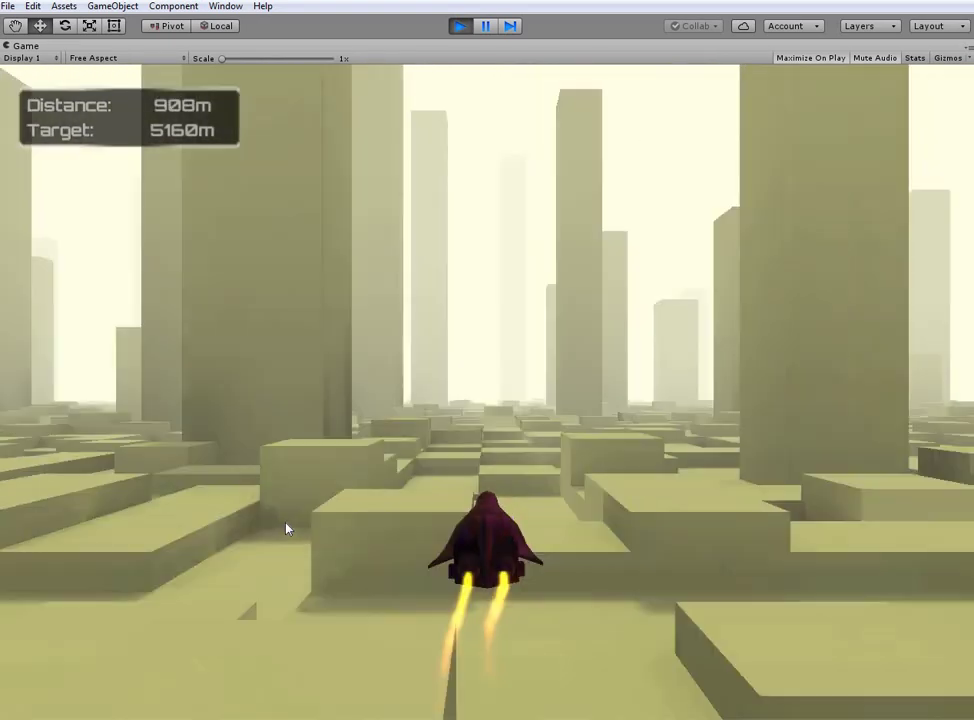
key("Left")
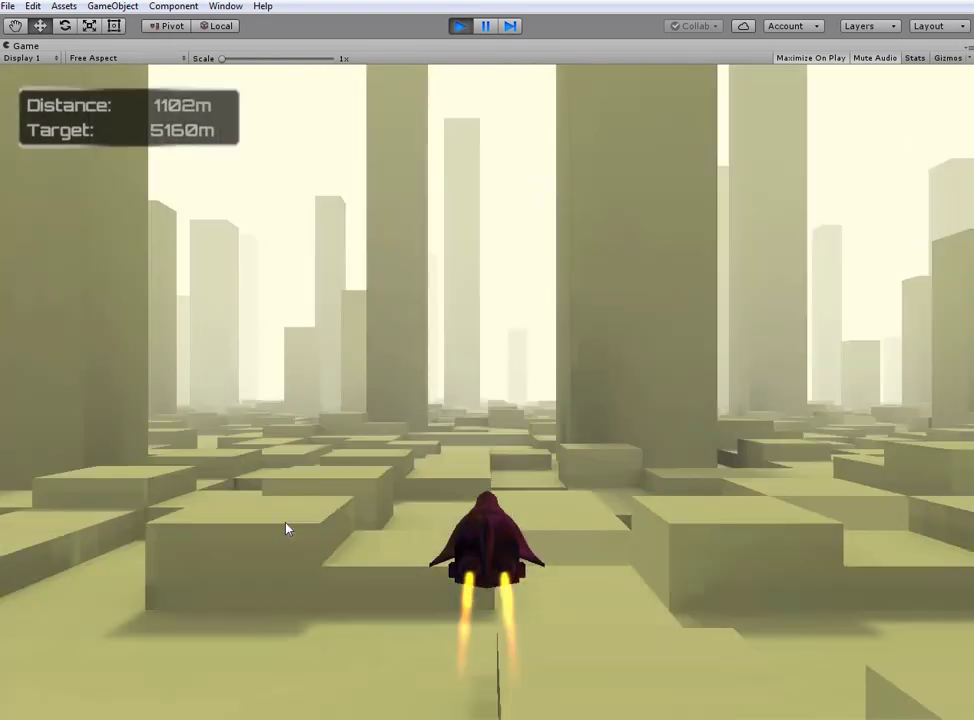
key("Right")
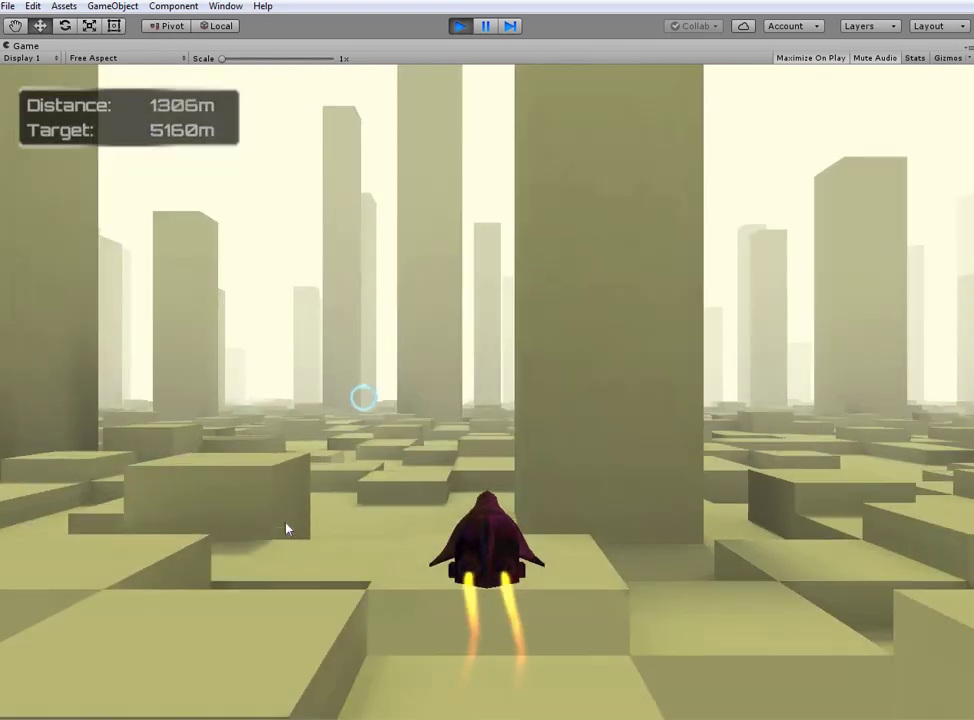
key("Left")
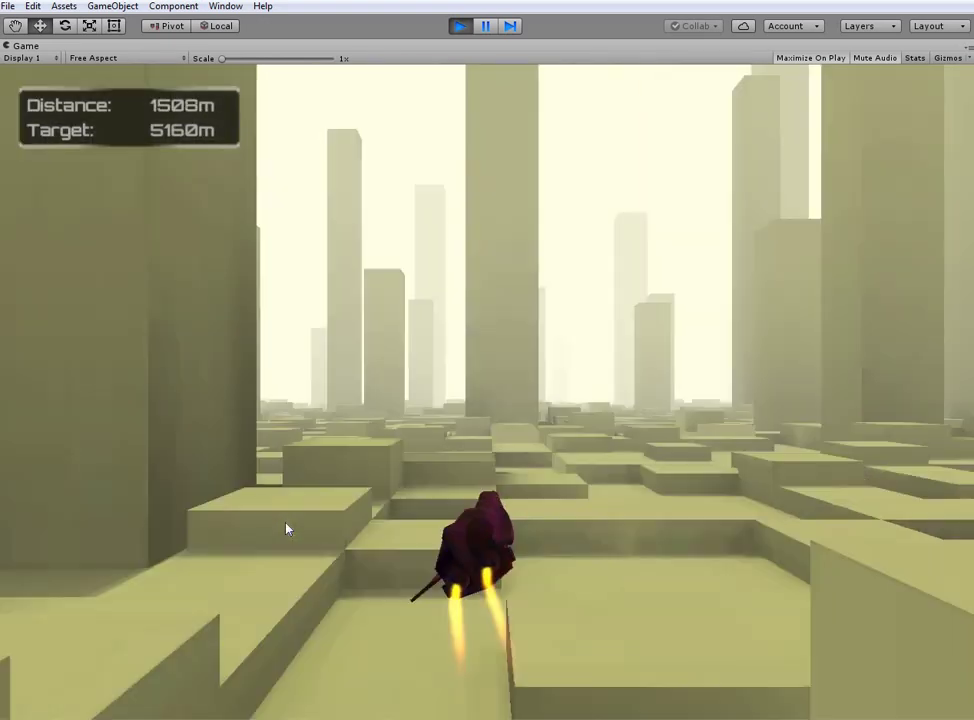
key("Right")
key("Right")
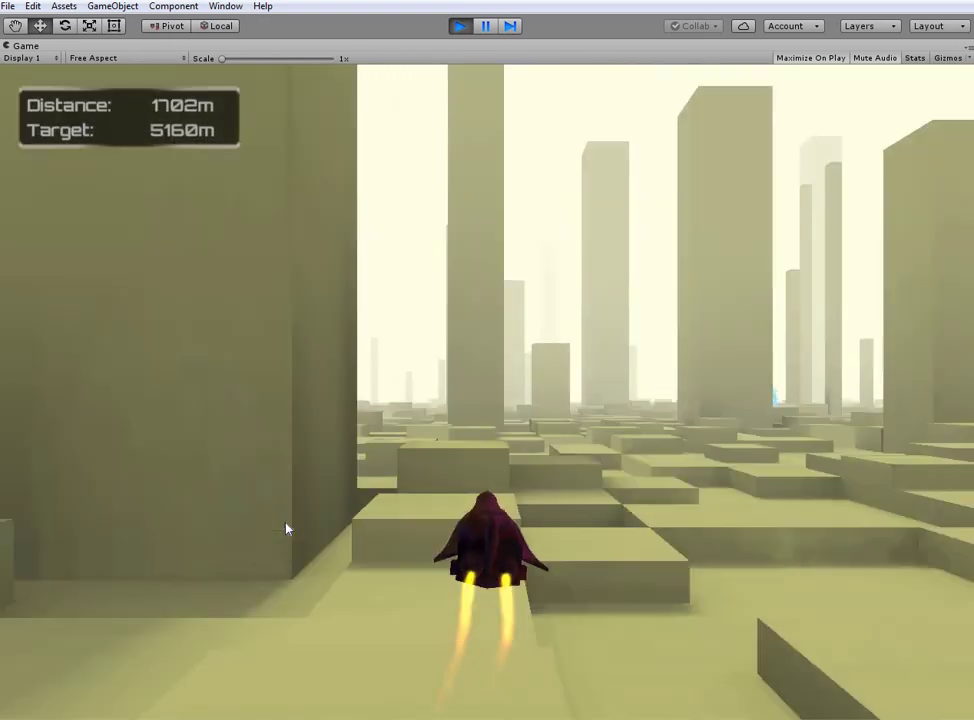
key("Left")
key("Right")
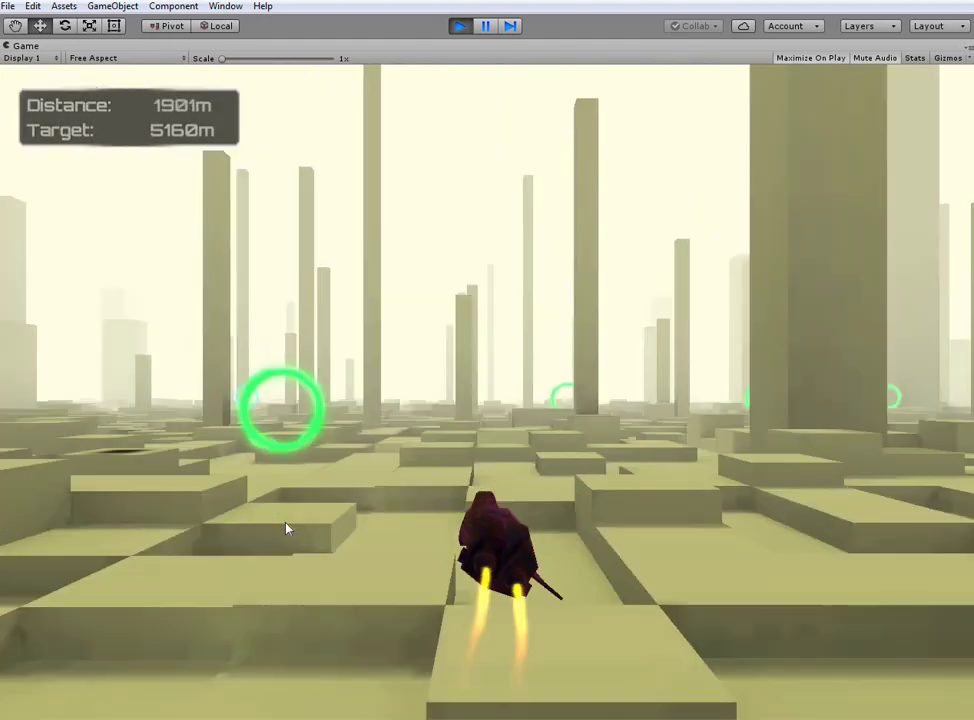
key("Right")
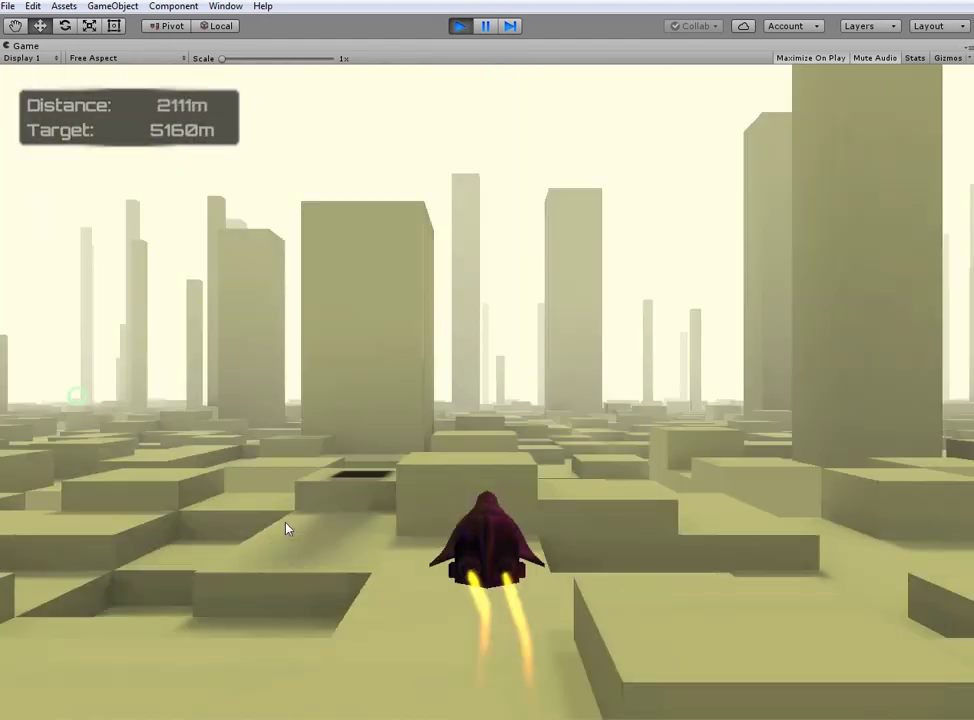
key("Right")
key("Right")
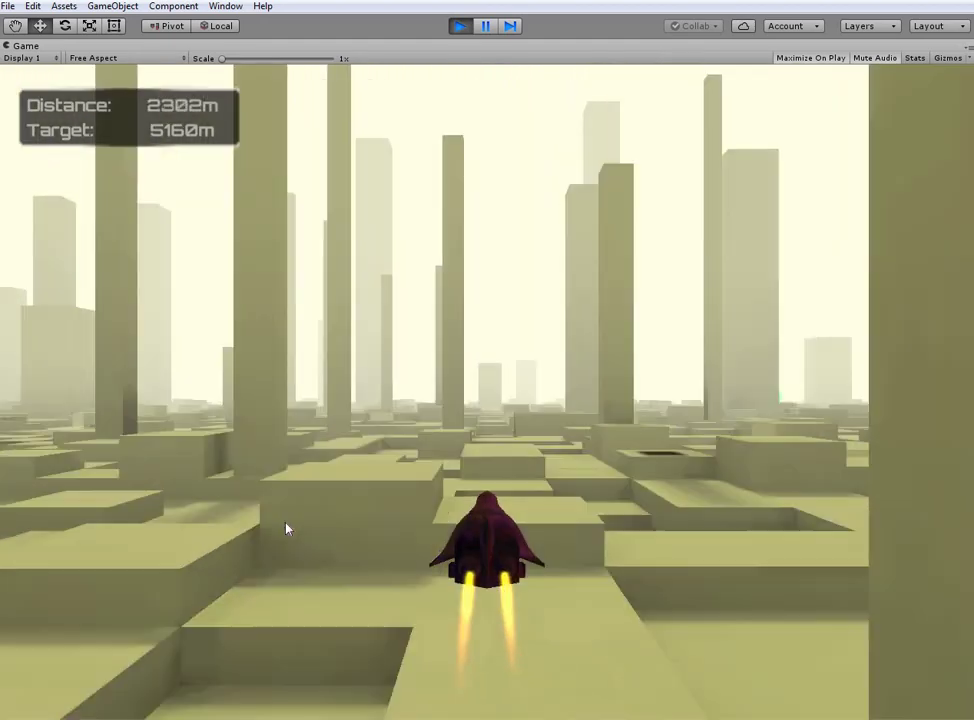
key("Right")
key("Left")
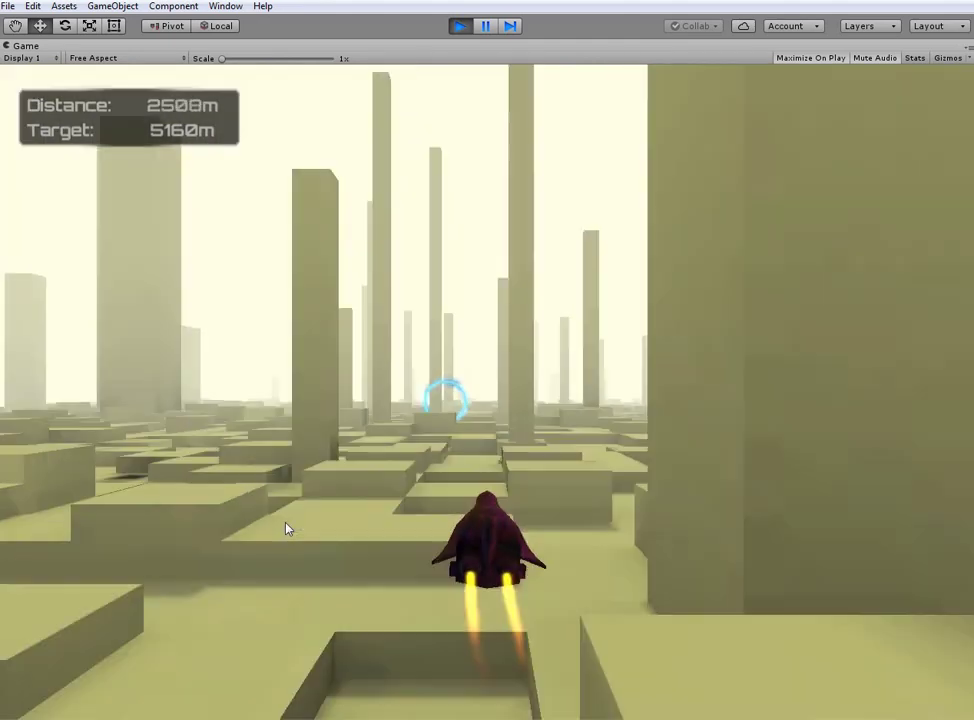
key("Left")
key("Right")
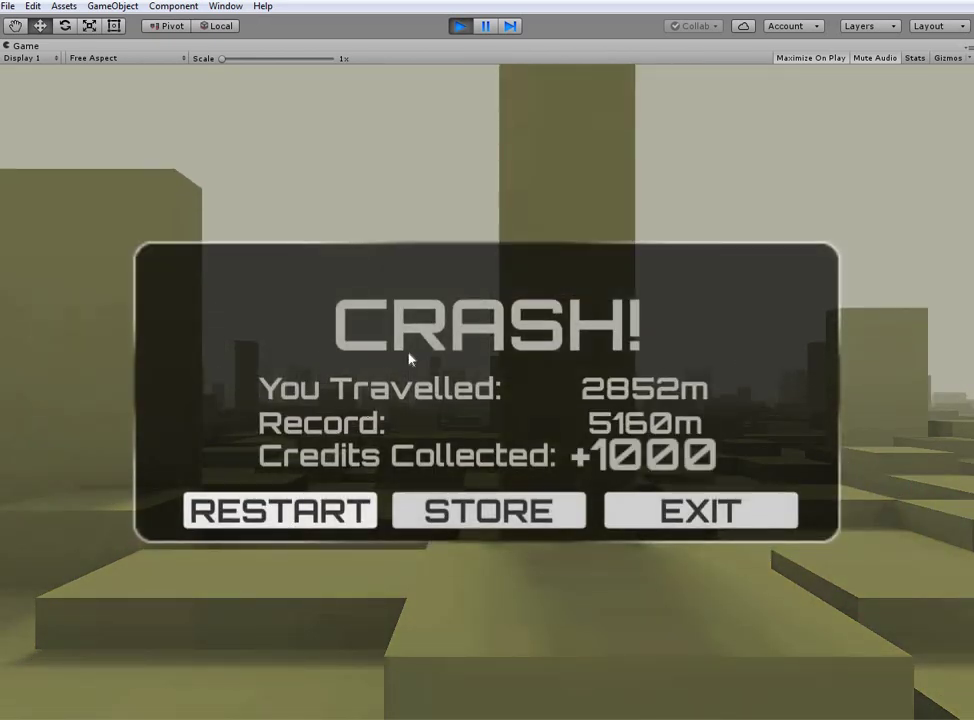
left_click(459, 27)
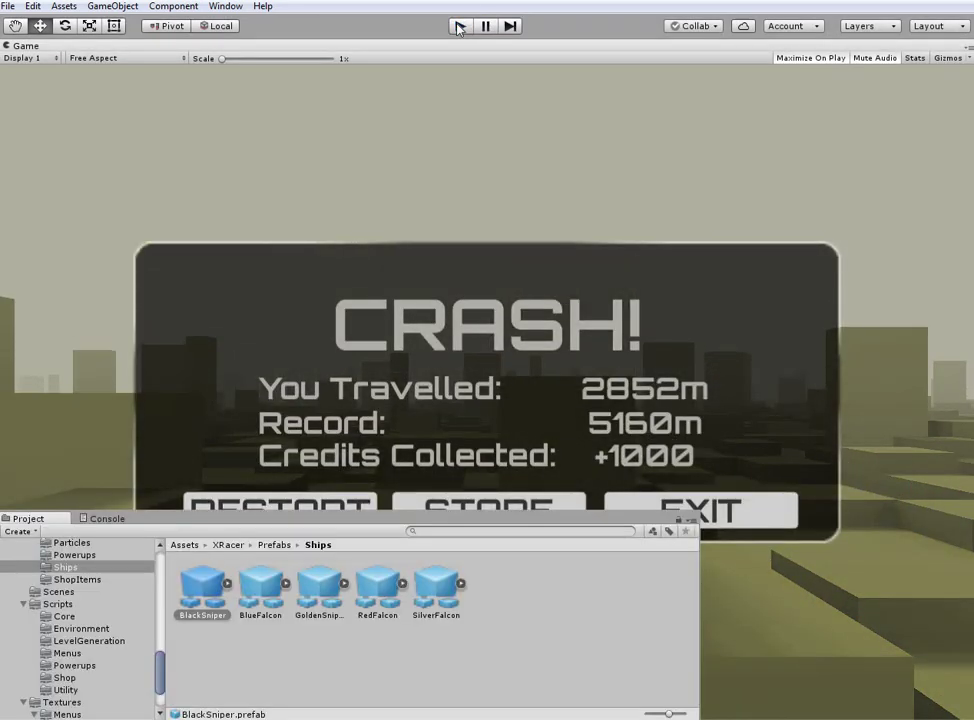
- Return the project browser to the top-level Assets folder and compare the store menu in the Scene and Game views
left_click(295, 636)
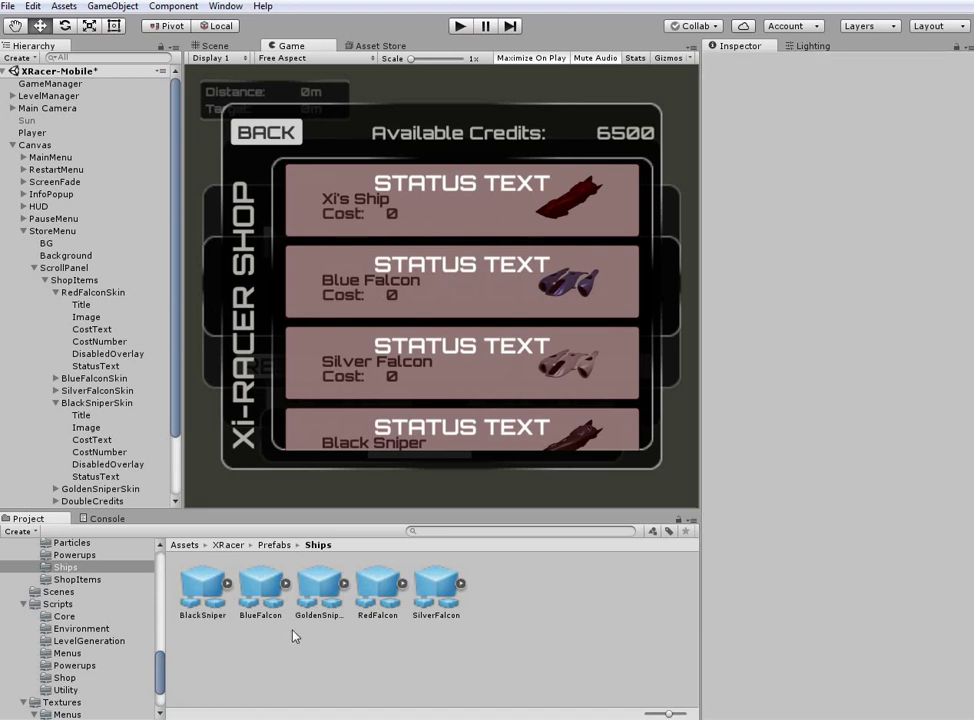
left_click(186, 545)
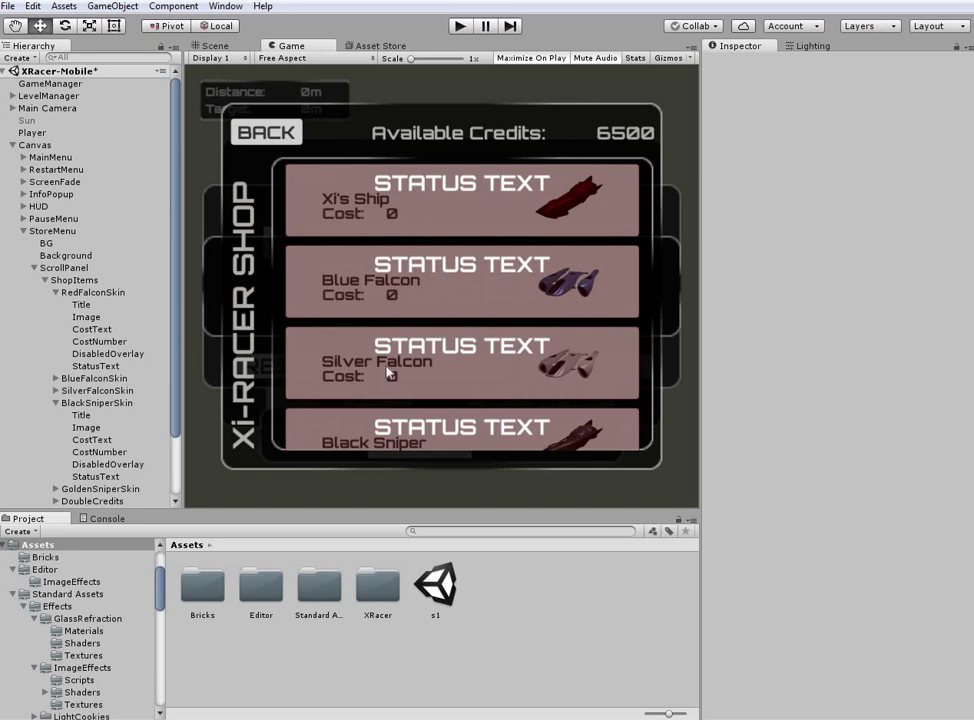
left_click(220, 46)
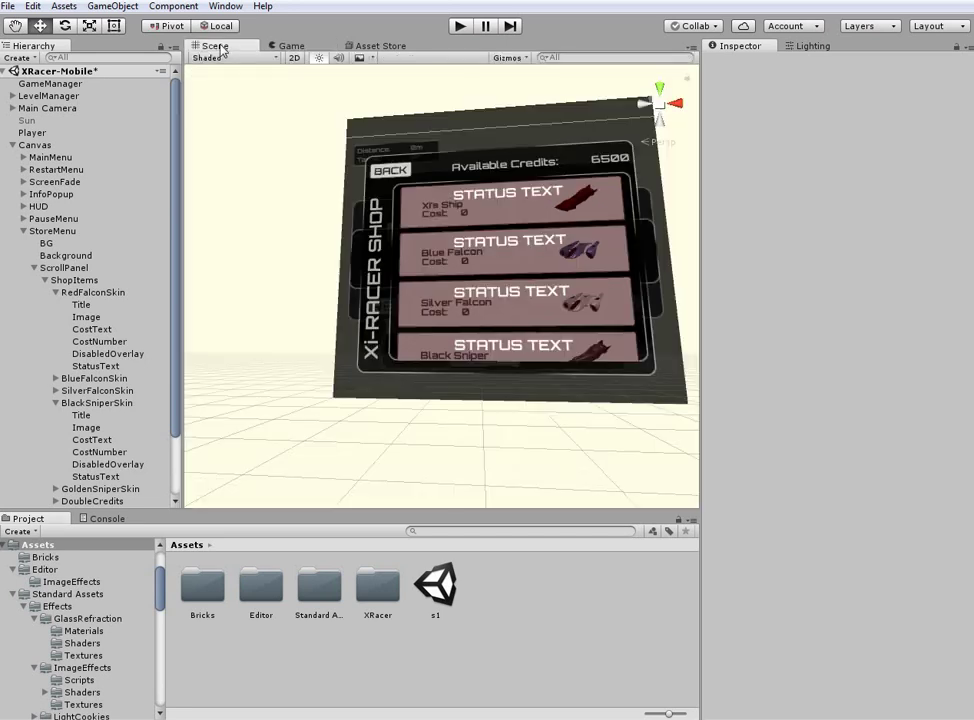
left_click(285, 46)
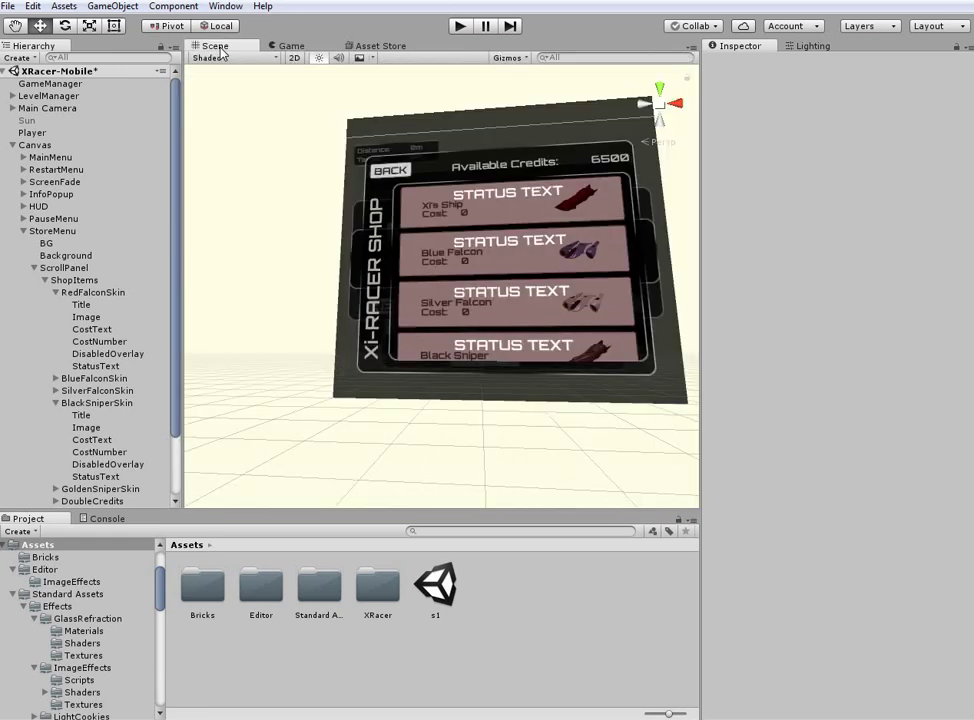
left_click(214, 46)
left_click(293, 46)
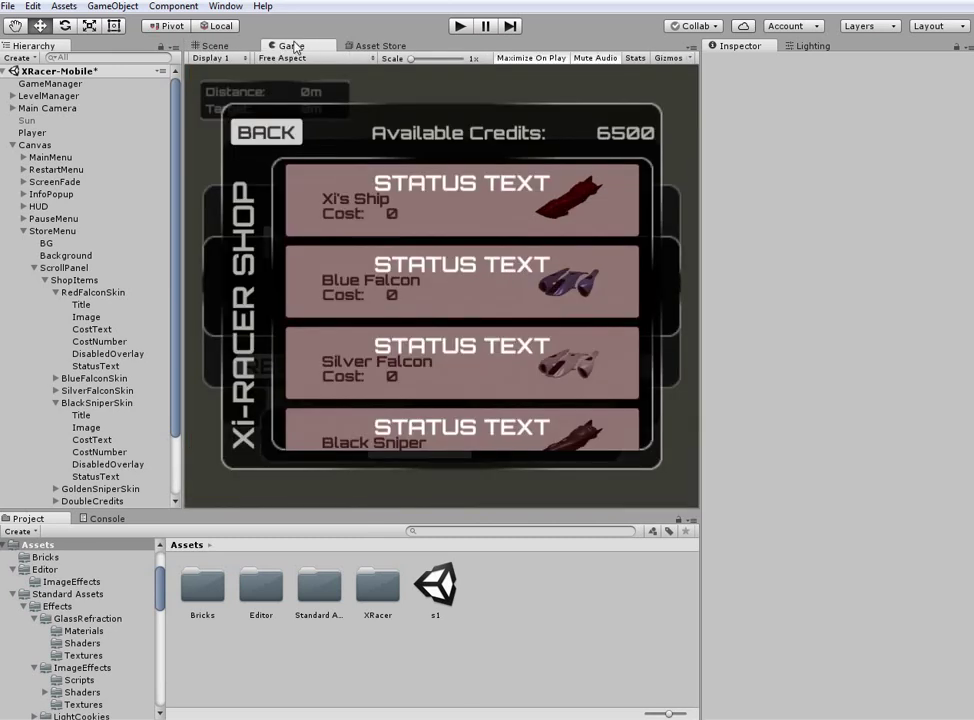
left_click(229, 47)
left_click(285, 44)
left_click(225, 45)
left_click(280, 47)
left_click(240, 45)
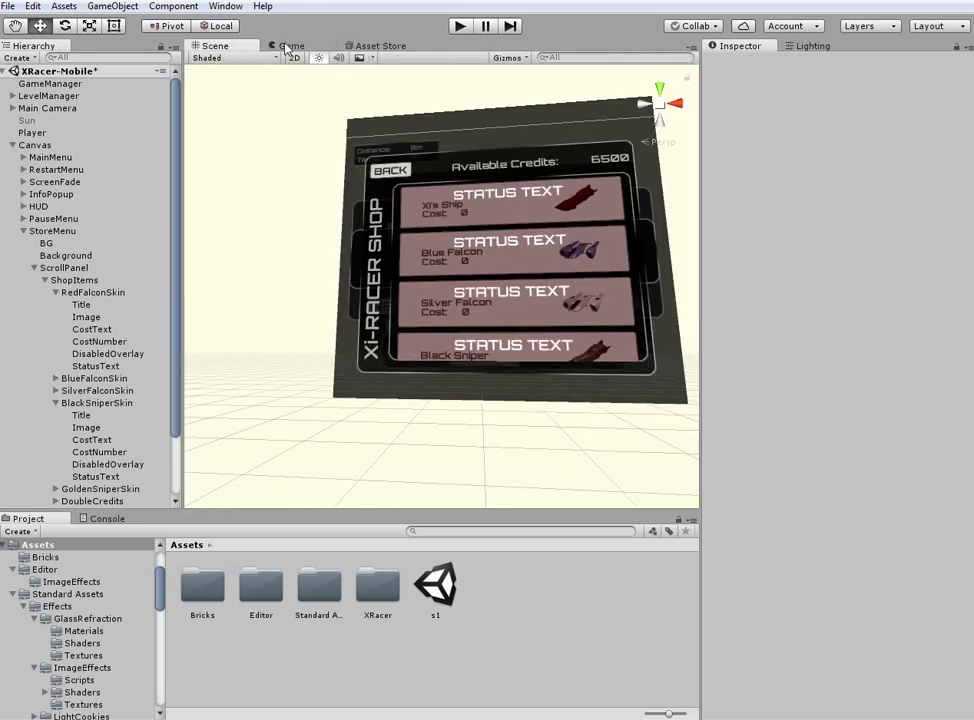
left_click_drag(262, 136, 348, 158, "alt")
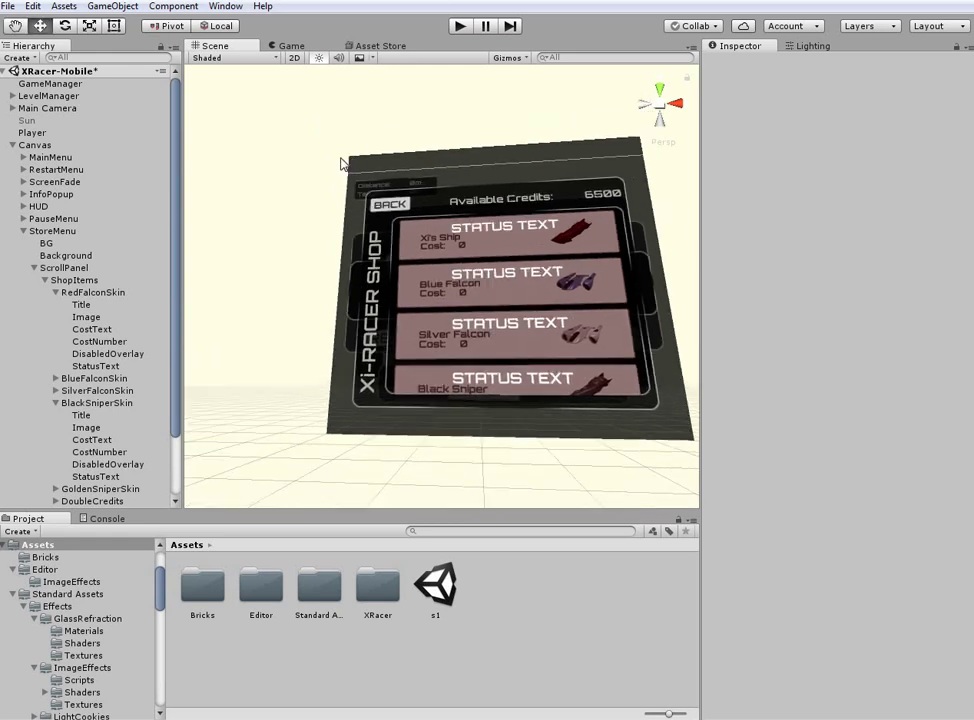
- Examine the Xi-RACER shop layout and its ship entries, alternating between the Scene and Game views
left_click(292, 46)
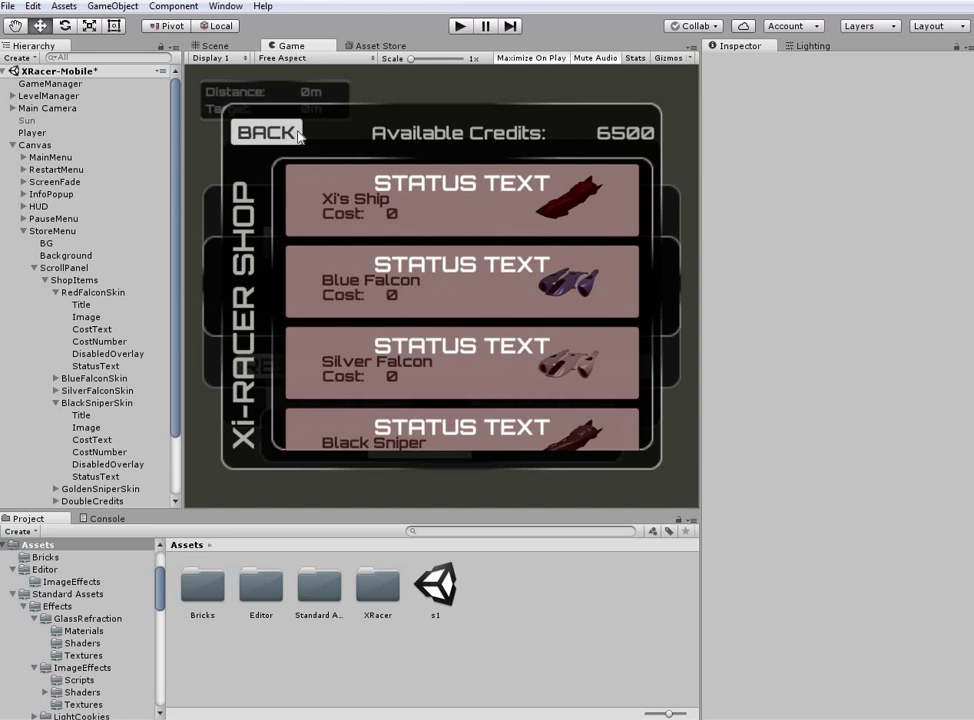
left_click(214, 45)
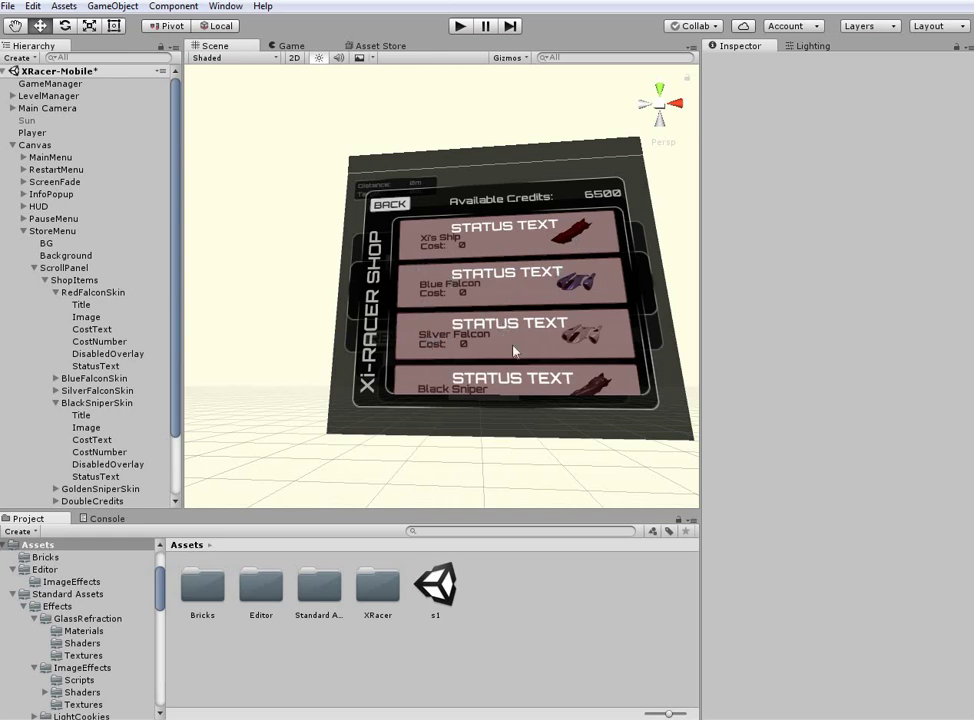
left_click(291, 46)
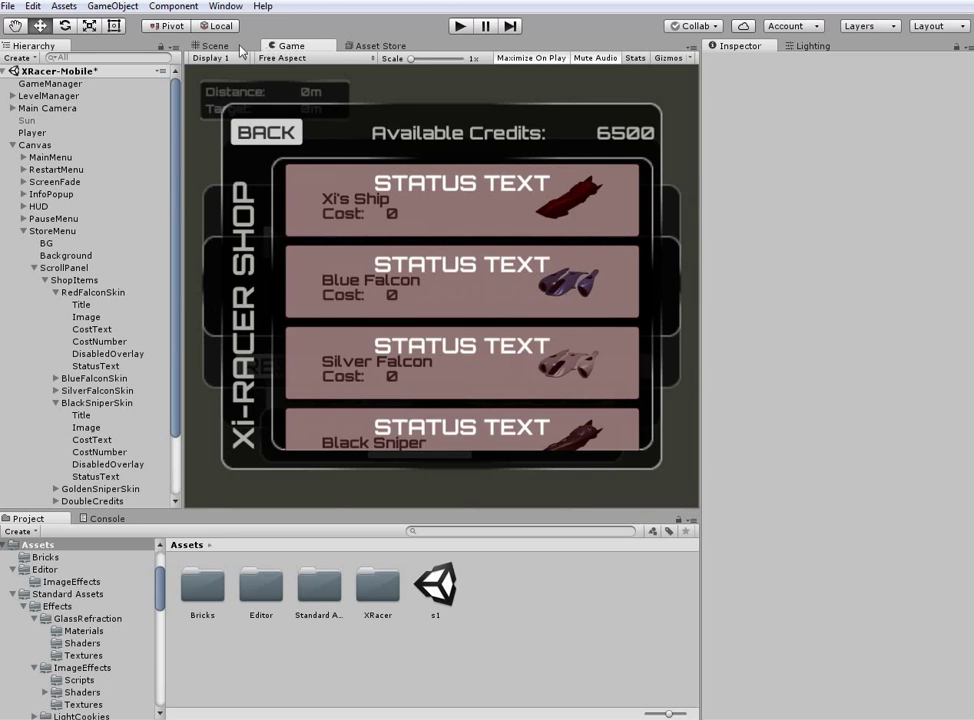
left_click(213, 46)
left_click(285, 46)
- View the brick textures in the Bricks folder and check the shop panel from a more frontal Scene angle against the Game view
double_click(208, 592)
left_click(216, 46)
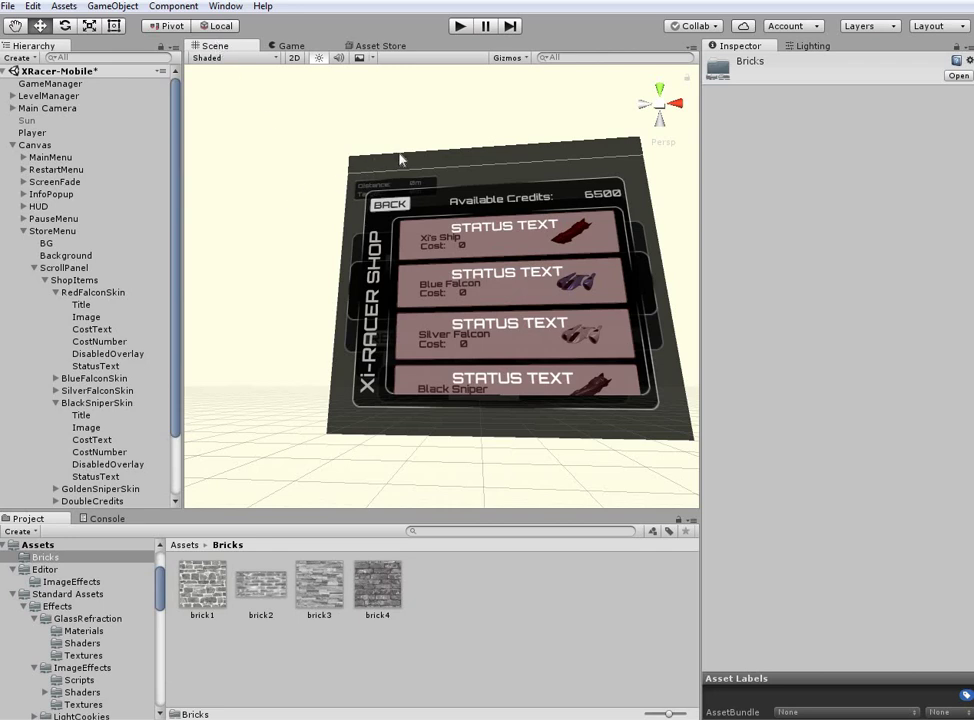
mouse_move(406, 193)
left_mouse_down("alt")
mouse_move(410, 207)
mouse_move(414, 200)
left_mouse_up("alt")
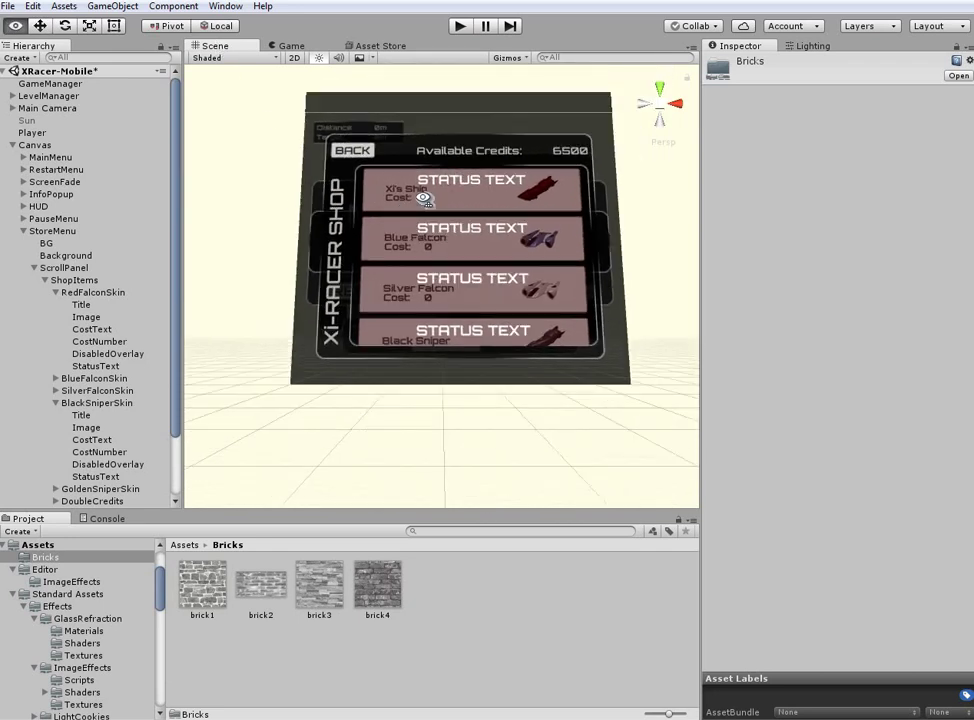
left_click(306, 48)
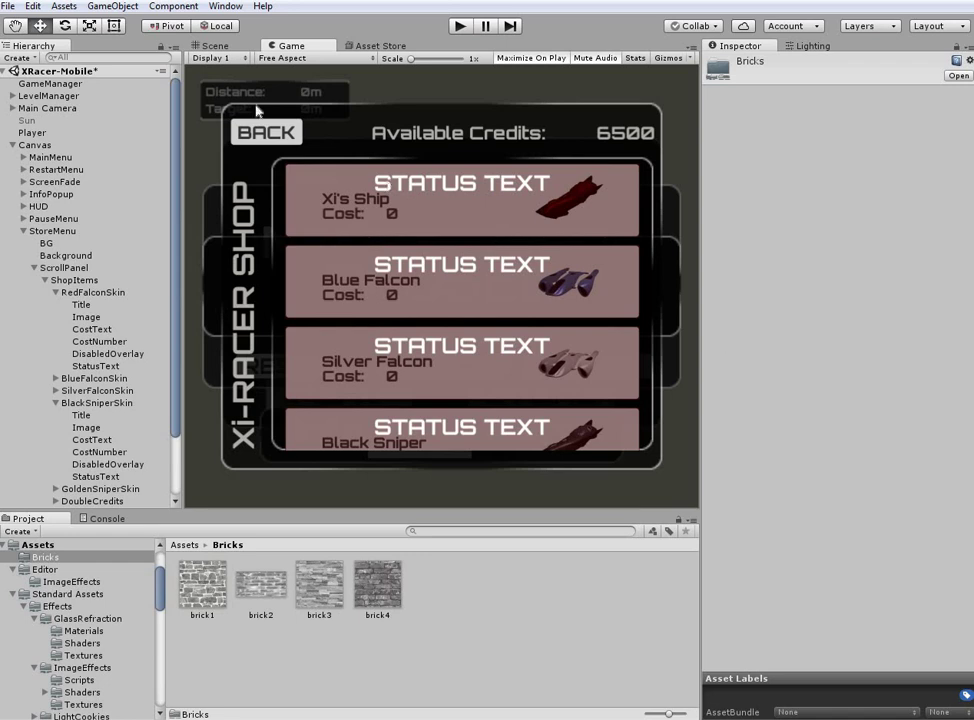
left_click(215, 45)
left_click(289, 46)
left_click(188, 546)
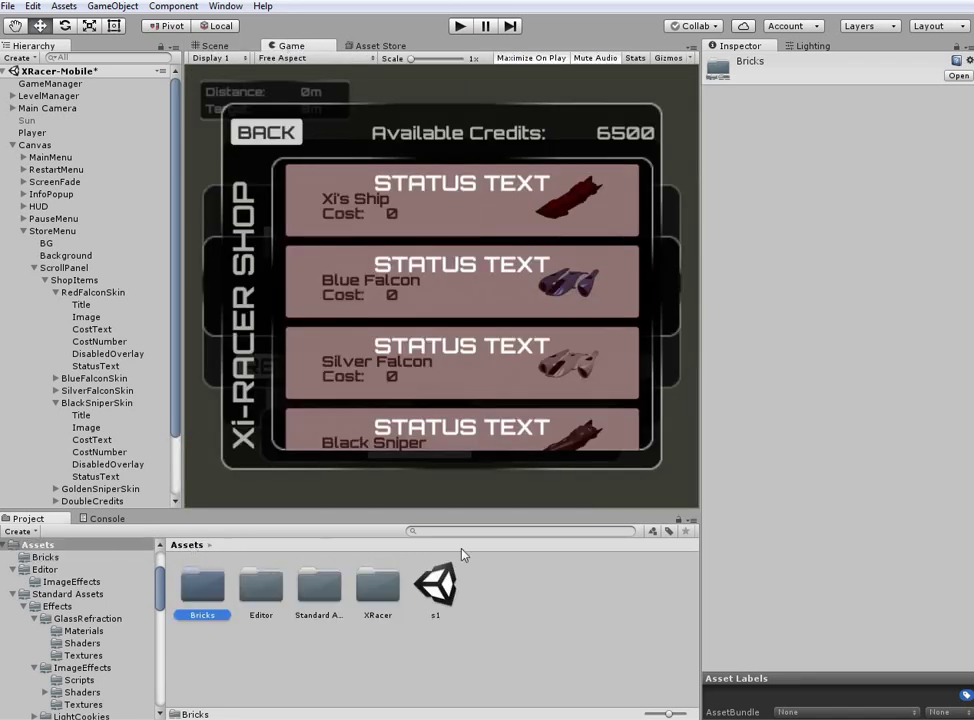